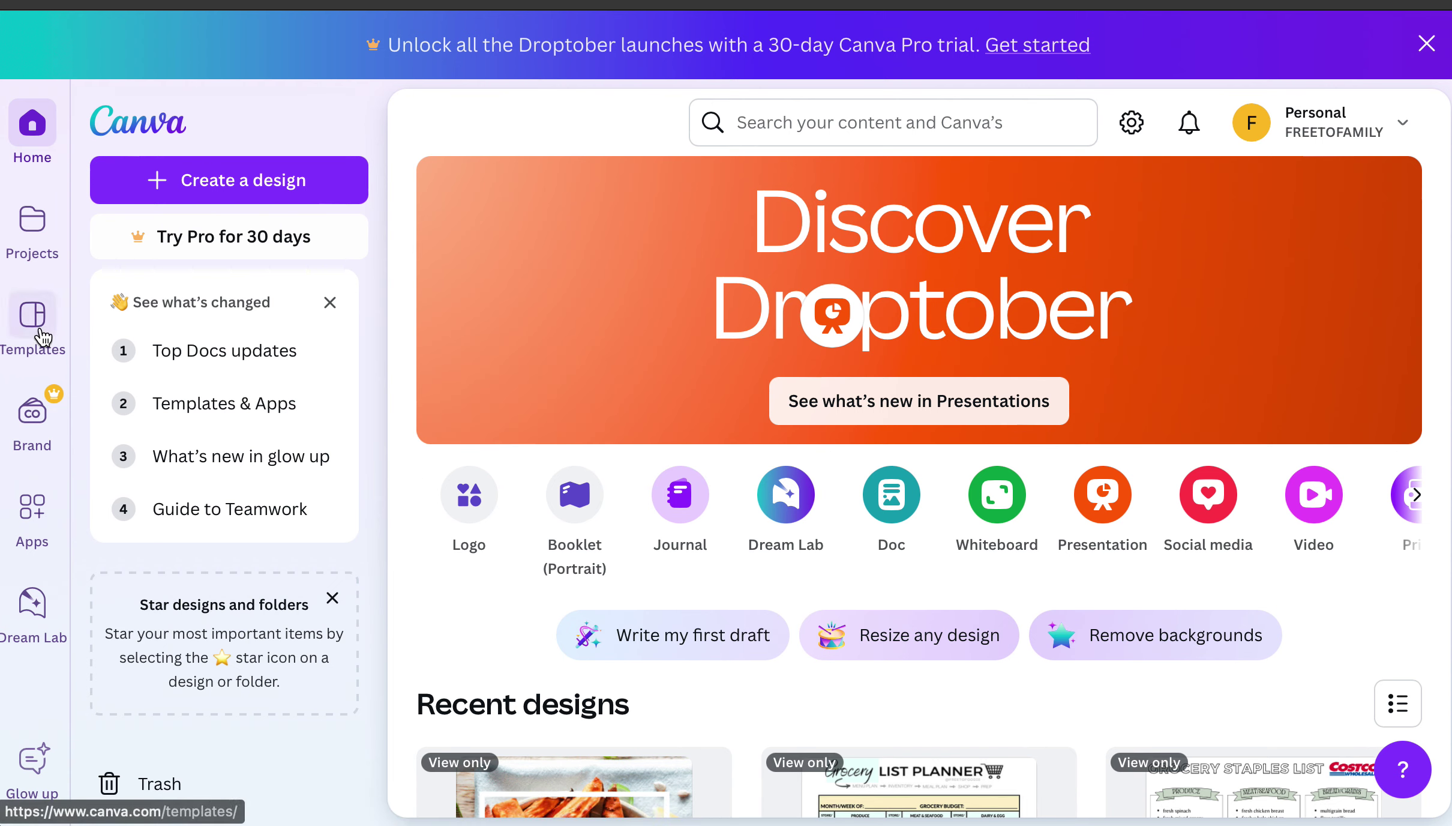
Open Templates and browse categories such as Doc, Whiteboard, Presentations and Posters.
{"action": "left_click", "coordinate": [37, 320]}
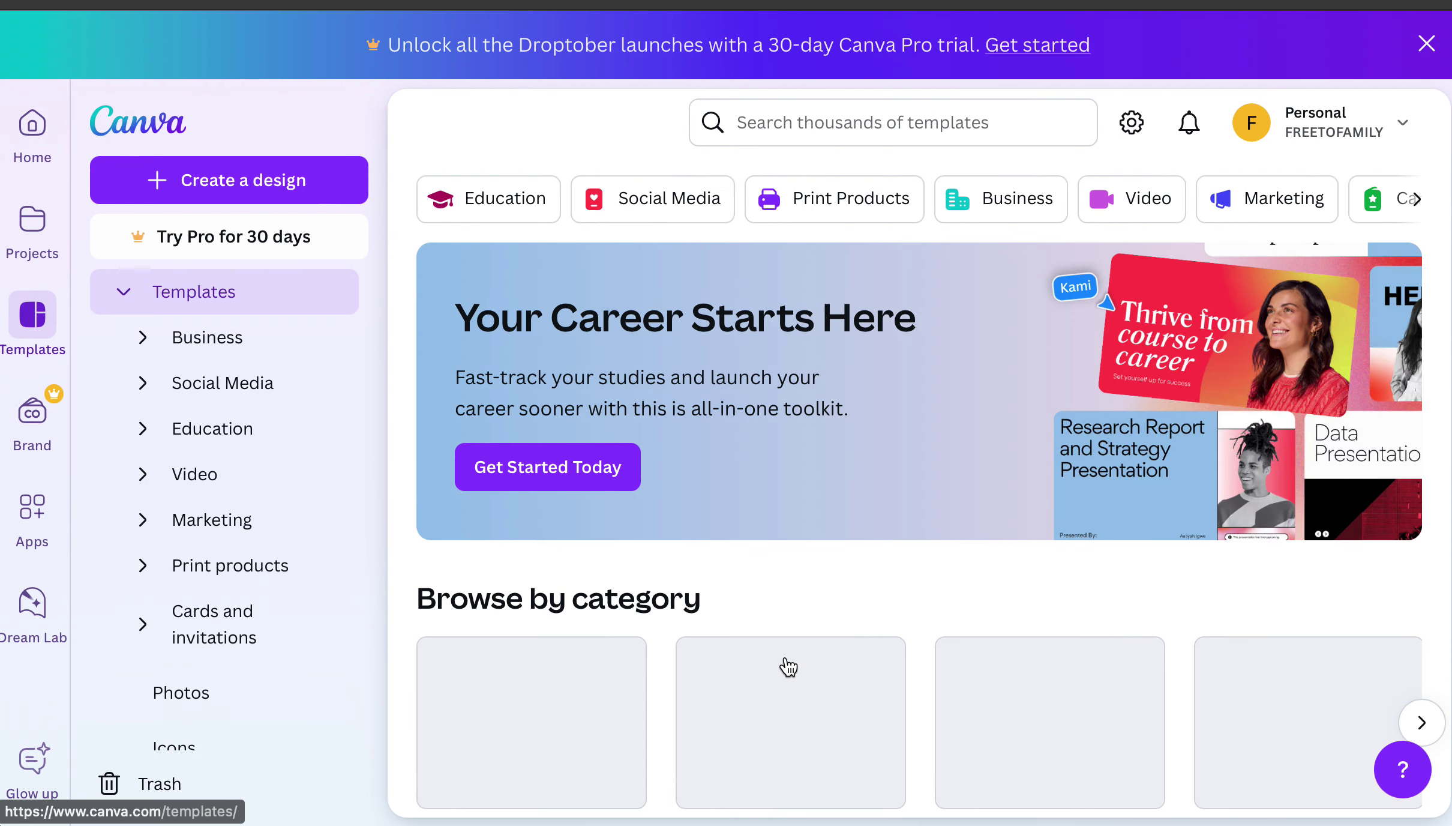
{"action": "scroll", "coordinate": [802, 531], "scroll_direction": "down", "scroll_amount": 2}
{"action": "scroll", "coordinate": [802, 531], "scroll_direction": "down", "scroll_amount": 5}
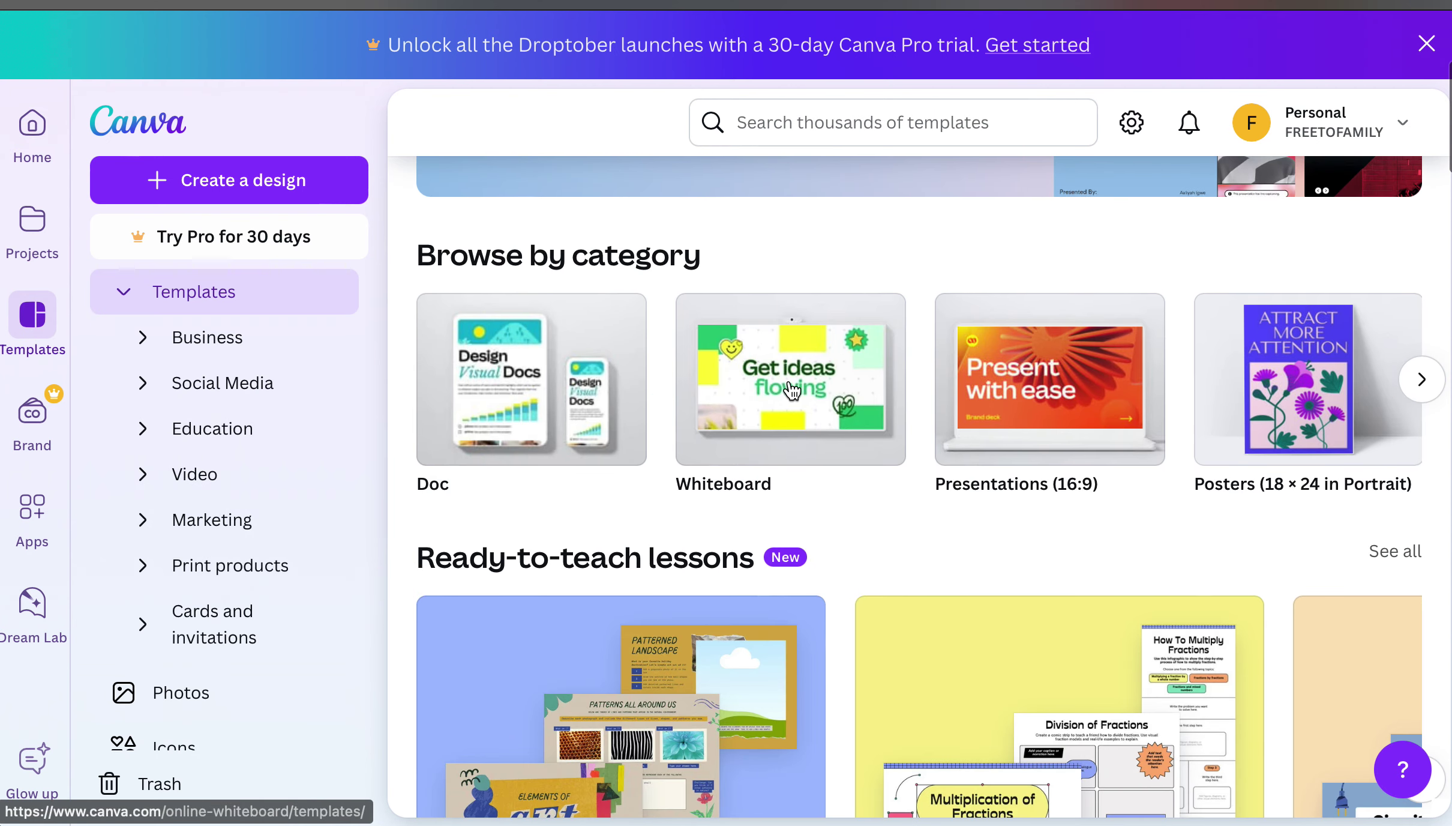
{"action": "scroll", "coordinate": [1052, 455], "scroll_direction": "down", "scroll_amount": 3}
{"action": "scroll", "coordinate": [1052, 455], "scroll_direction": "down", "scroll_amount": 8}
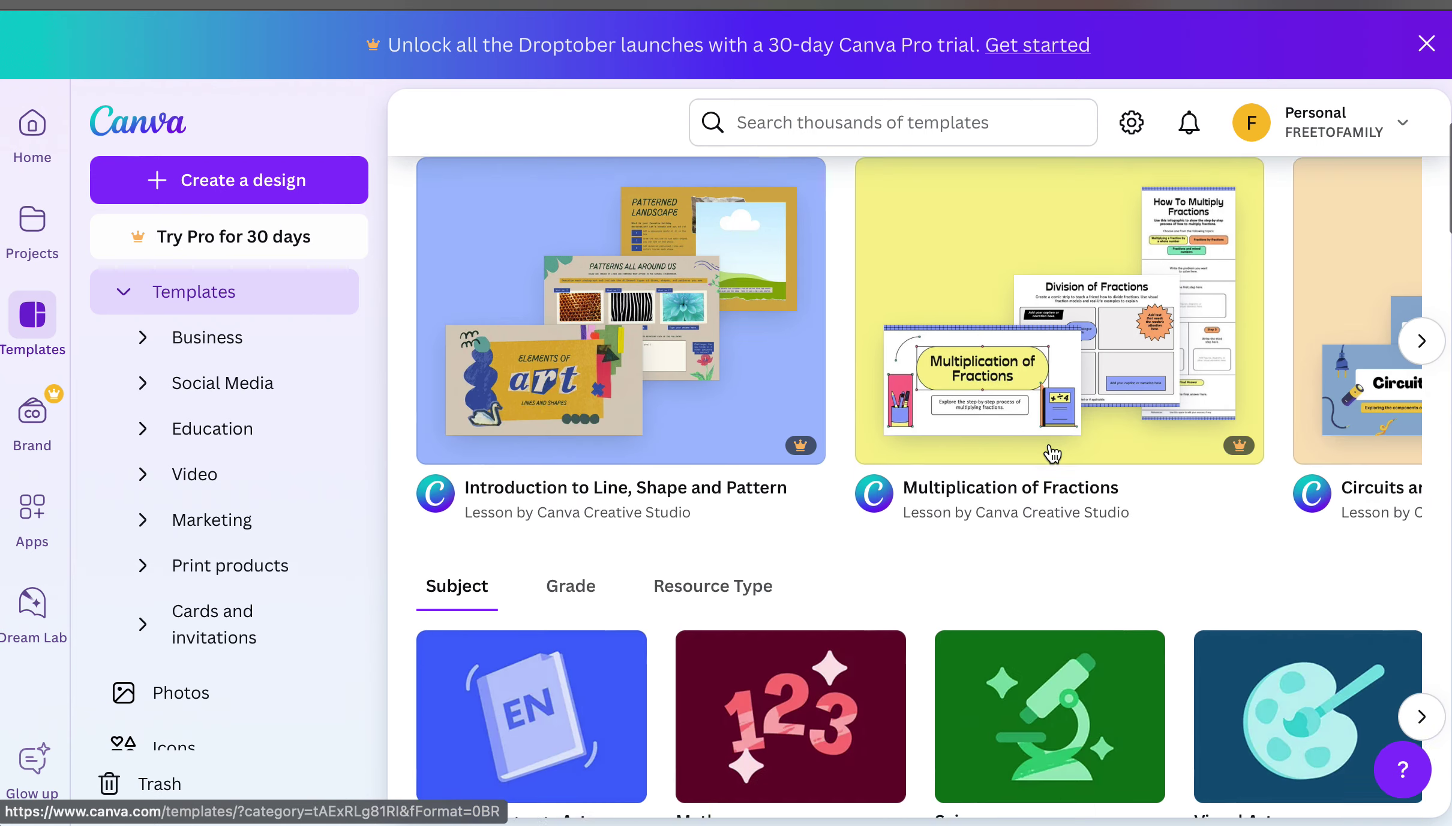
{"action": "scroll", "coordinate": [1050, 444], "scroll_direction": "down", "scroll_amount": 3}
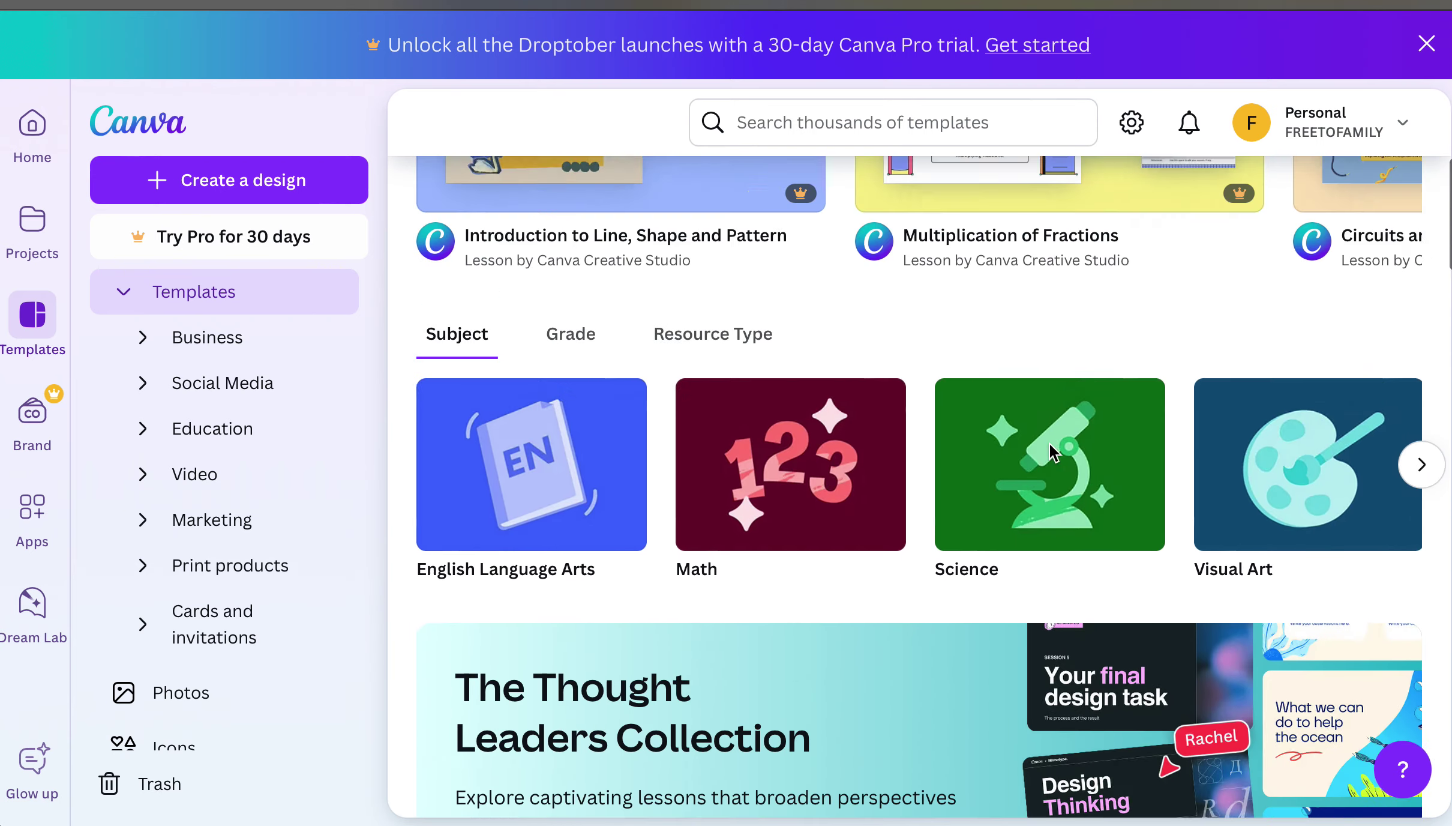
{"action": "scroll", "coordinate": [1050, 444], "scroll_direction": "up", "scroll_amount": 20}
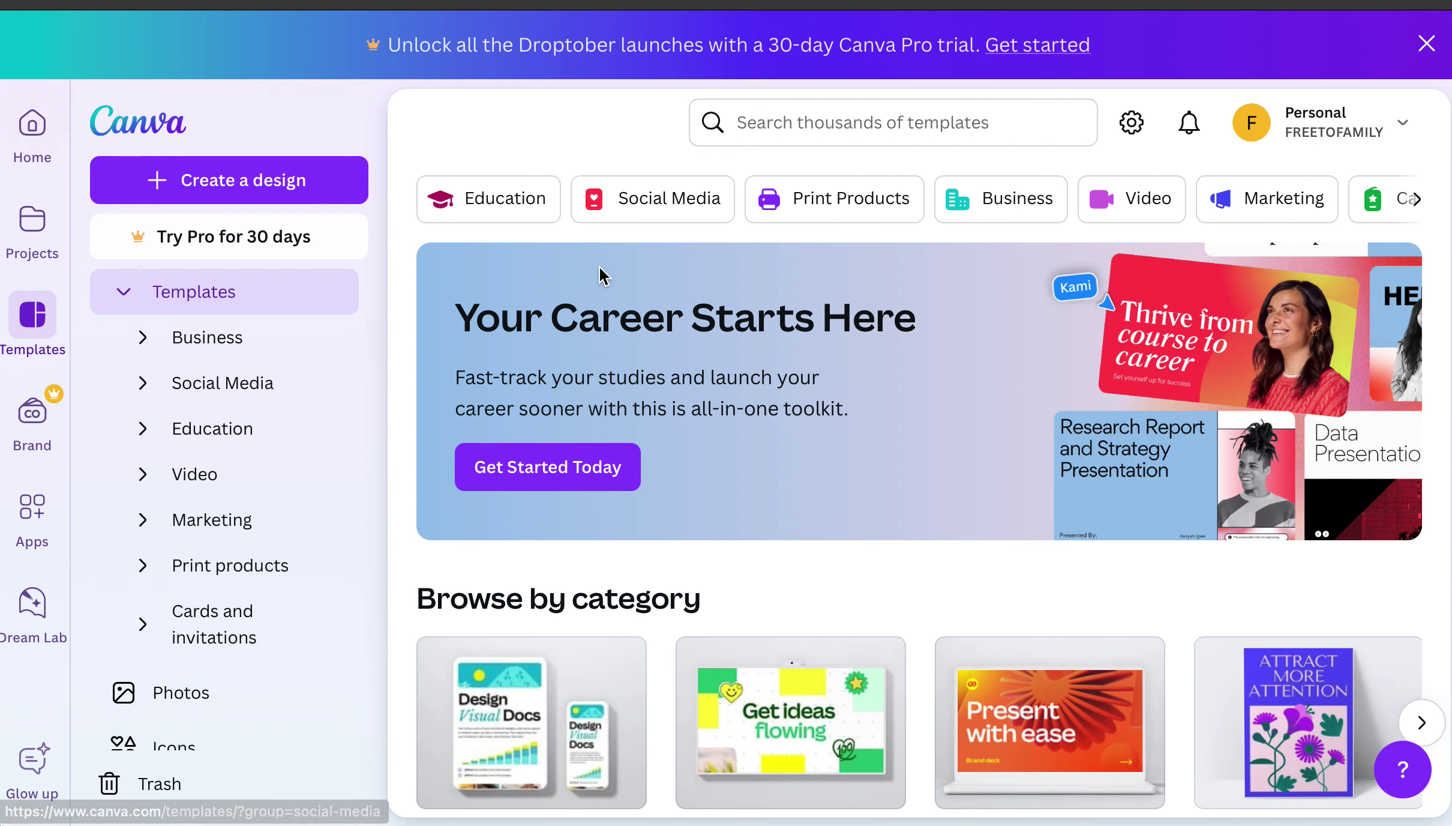
Show Print Products templates and advance the Documents and office carousel to Planners.
{"action": "left_click", "coordinate": [842, 215]}
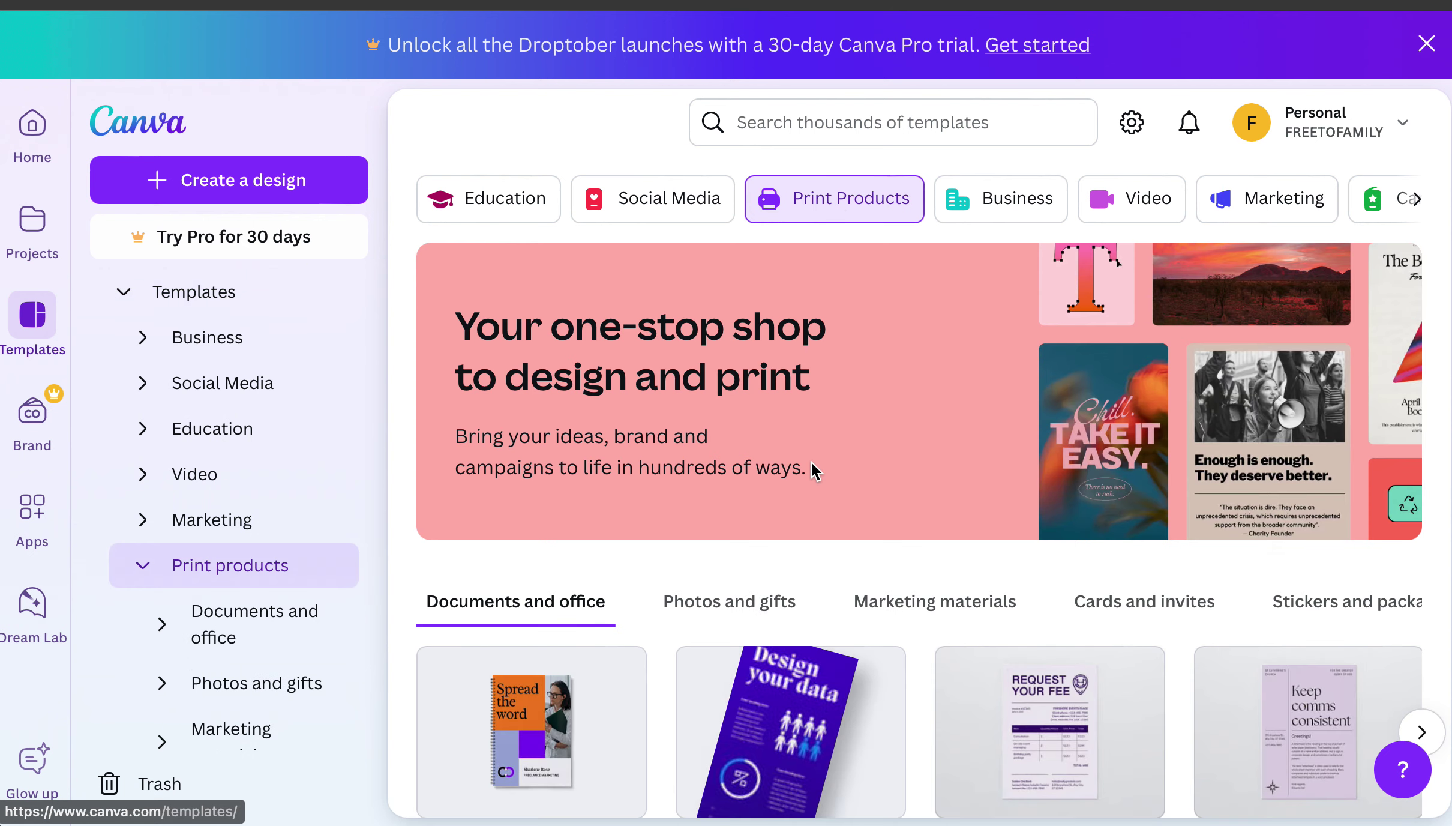
{"action": "scroll", "coordinate": [812, 461], "scroll_direction": "down", "scroll_amount": 3}
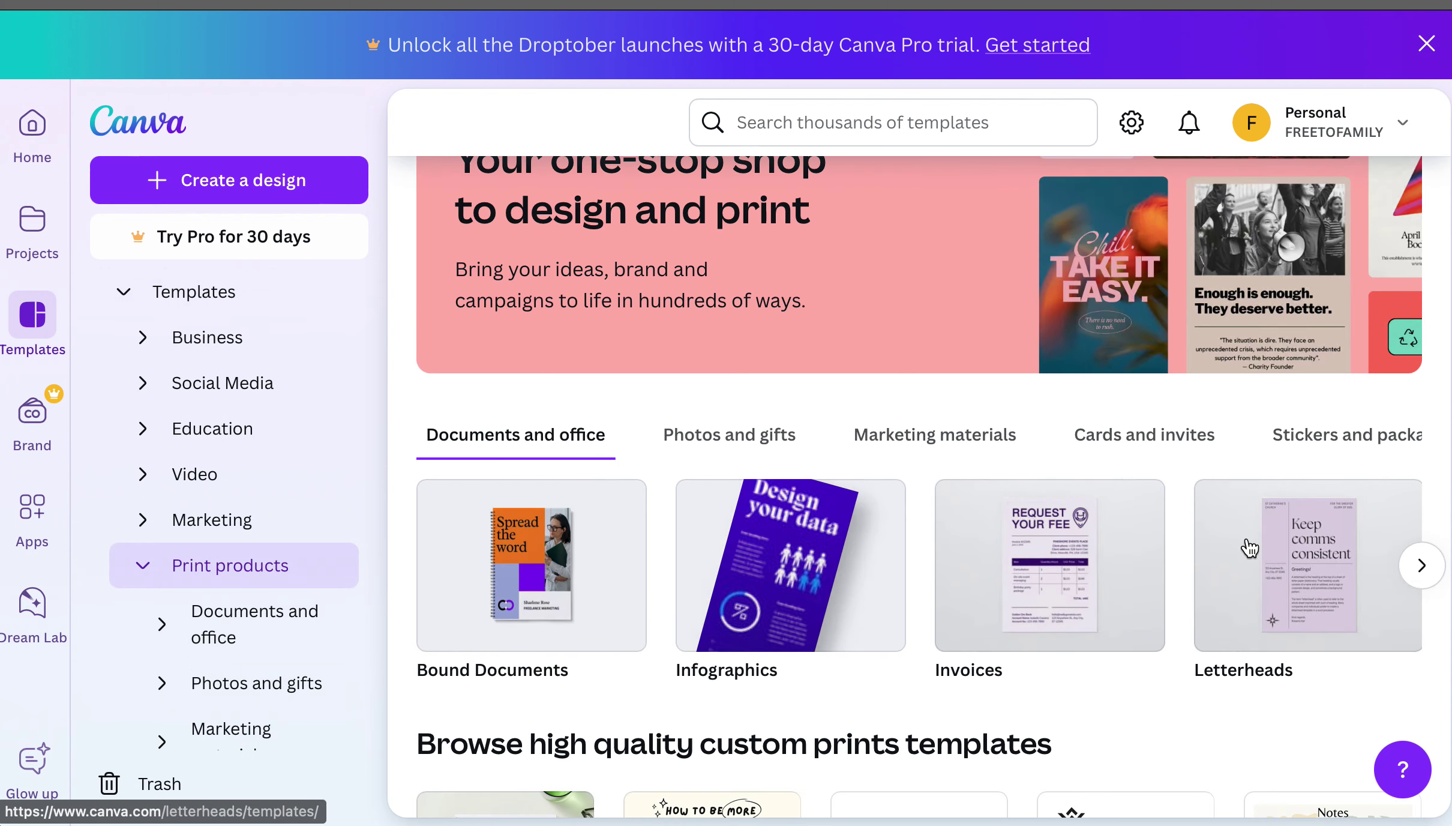
{"action": "left_click", "coordinate": [1423, 566]}
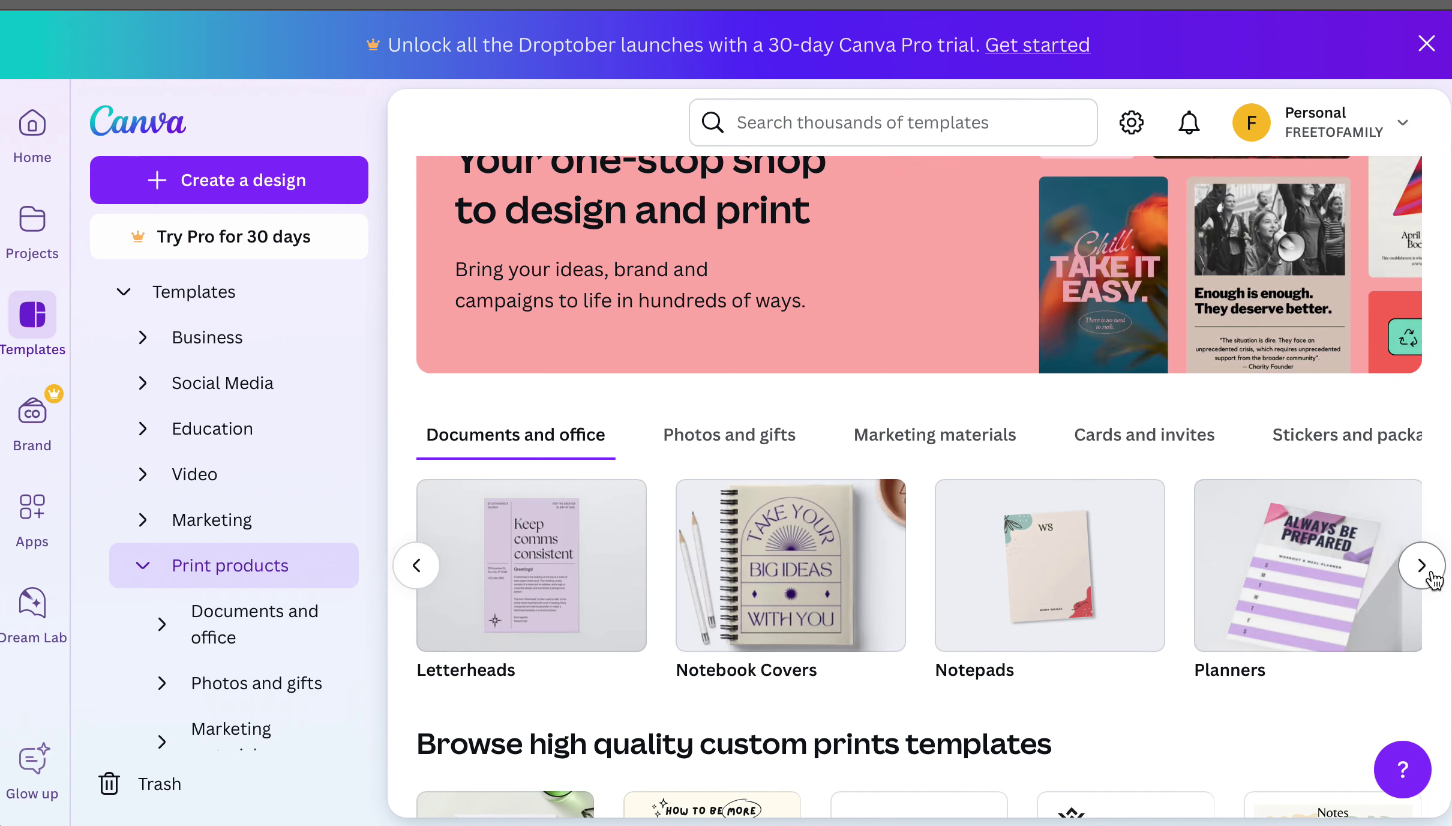
{"action": "left_click", "coordinate": [1432, 579]}
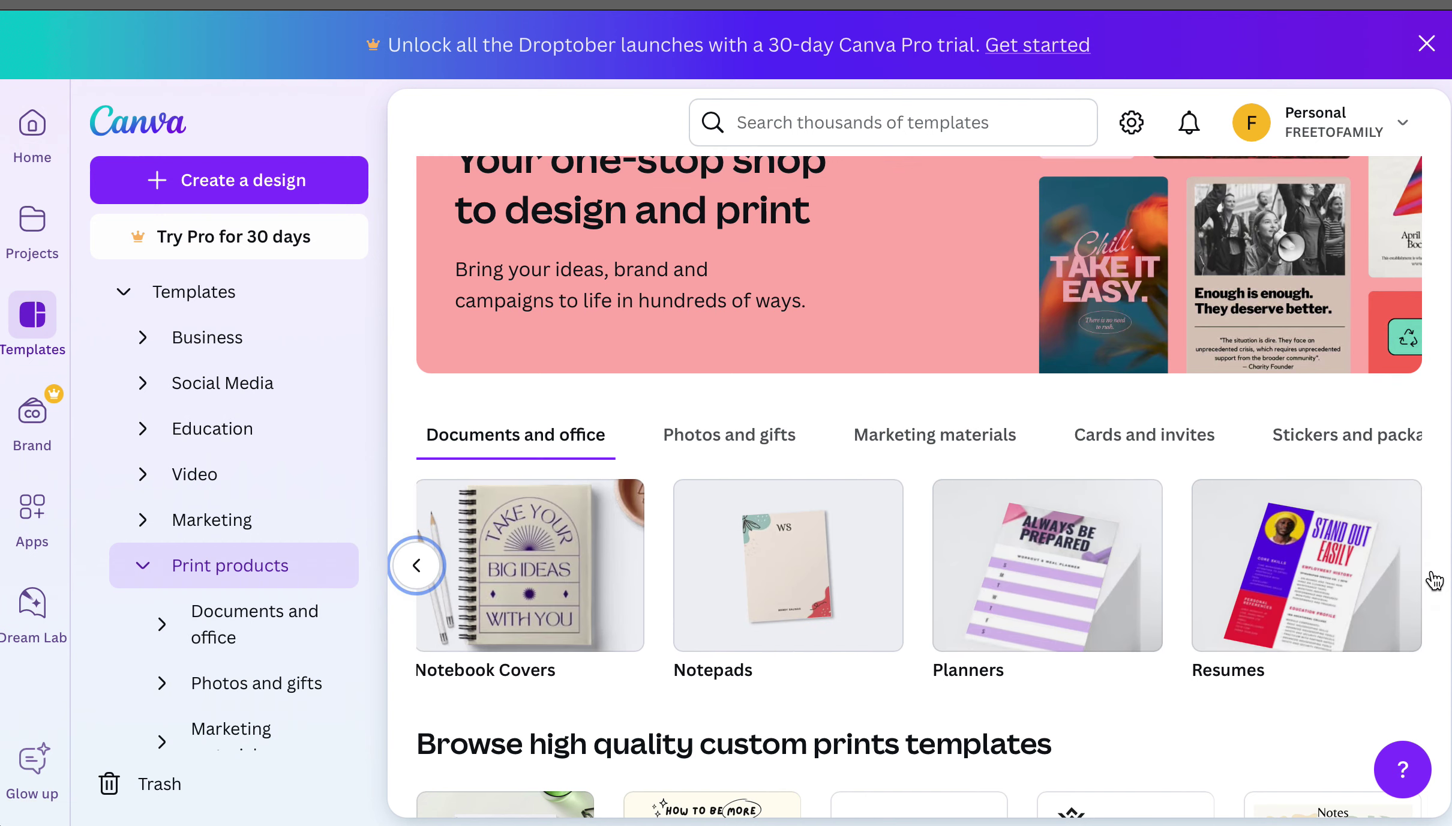
Open the Planners category and scroll to the Beige Minimalist Daily Planner template.
{"action": "left_click", "coordinate": [1010, 615]}
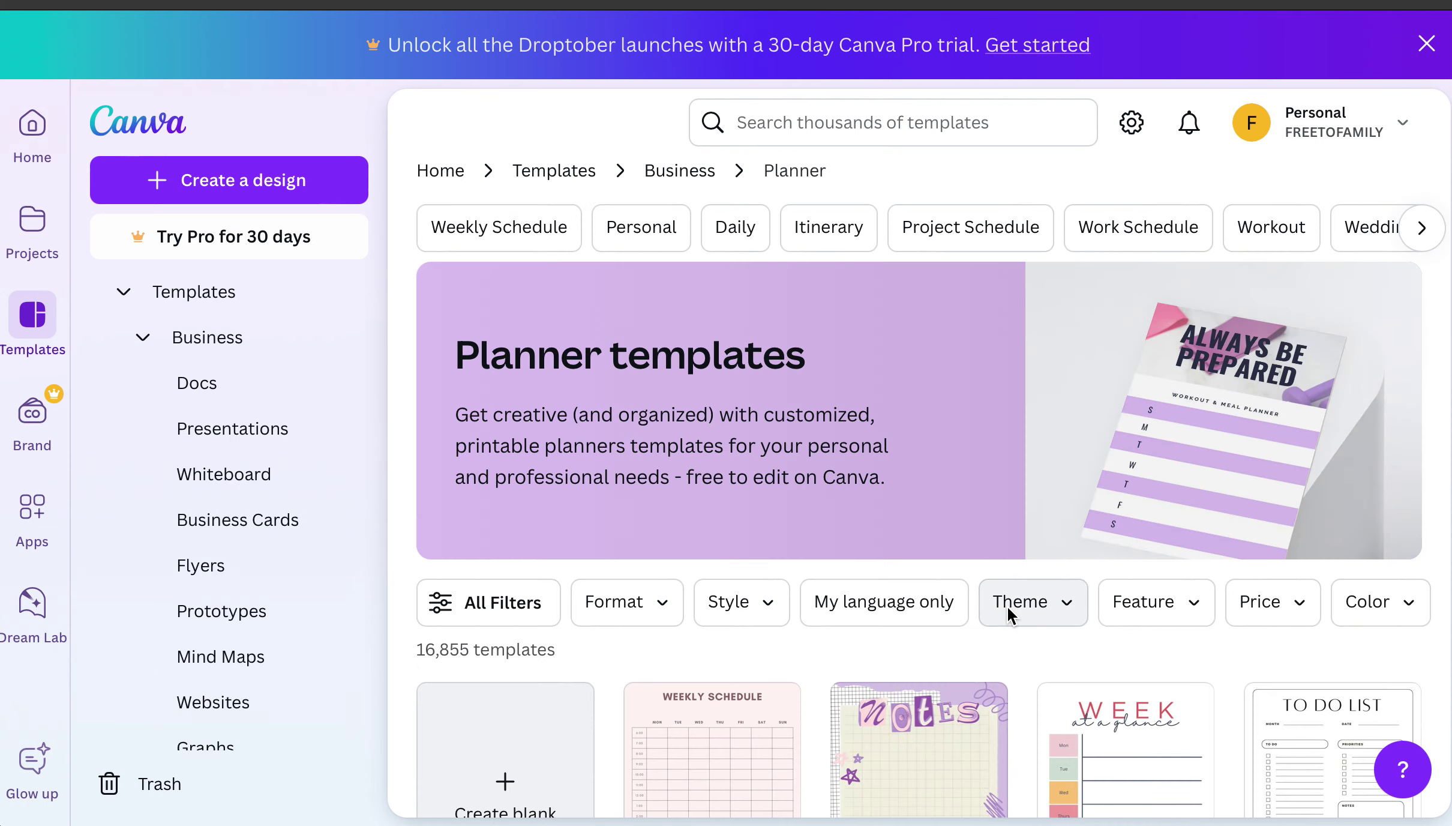
{"action": "scroll", "coordinate": [1007, 607], "scroll_direction": "down", "scroll_amount": 5}
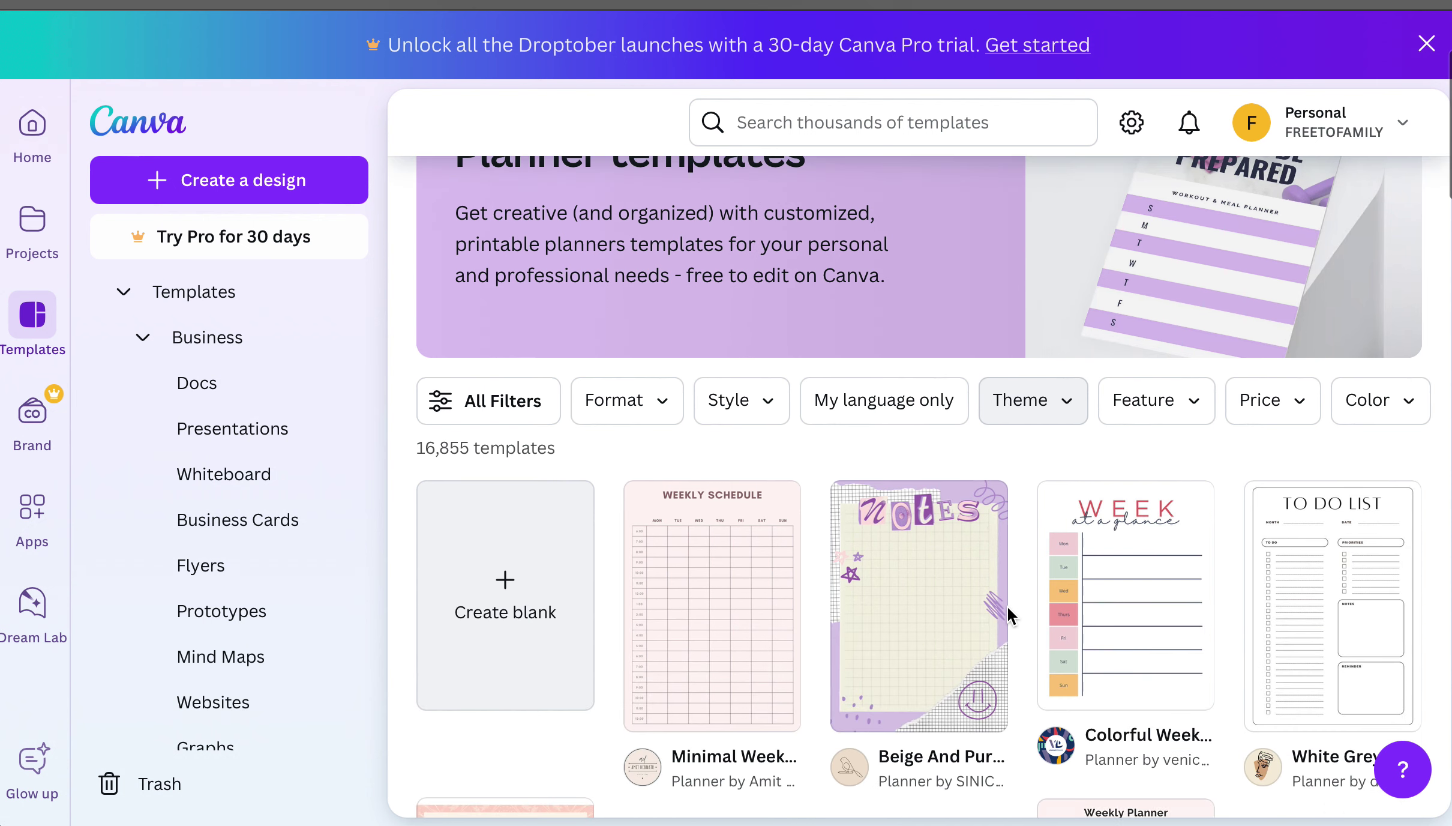
{"action": "scroll", "coordinate": [1010, 615], "scroll_direction": "down", "scroll_amount": 3}
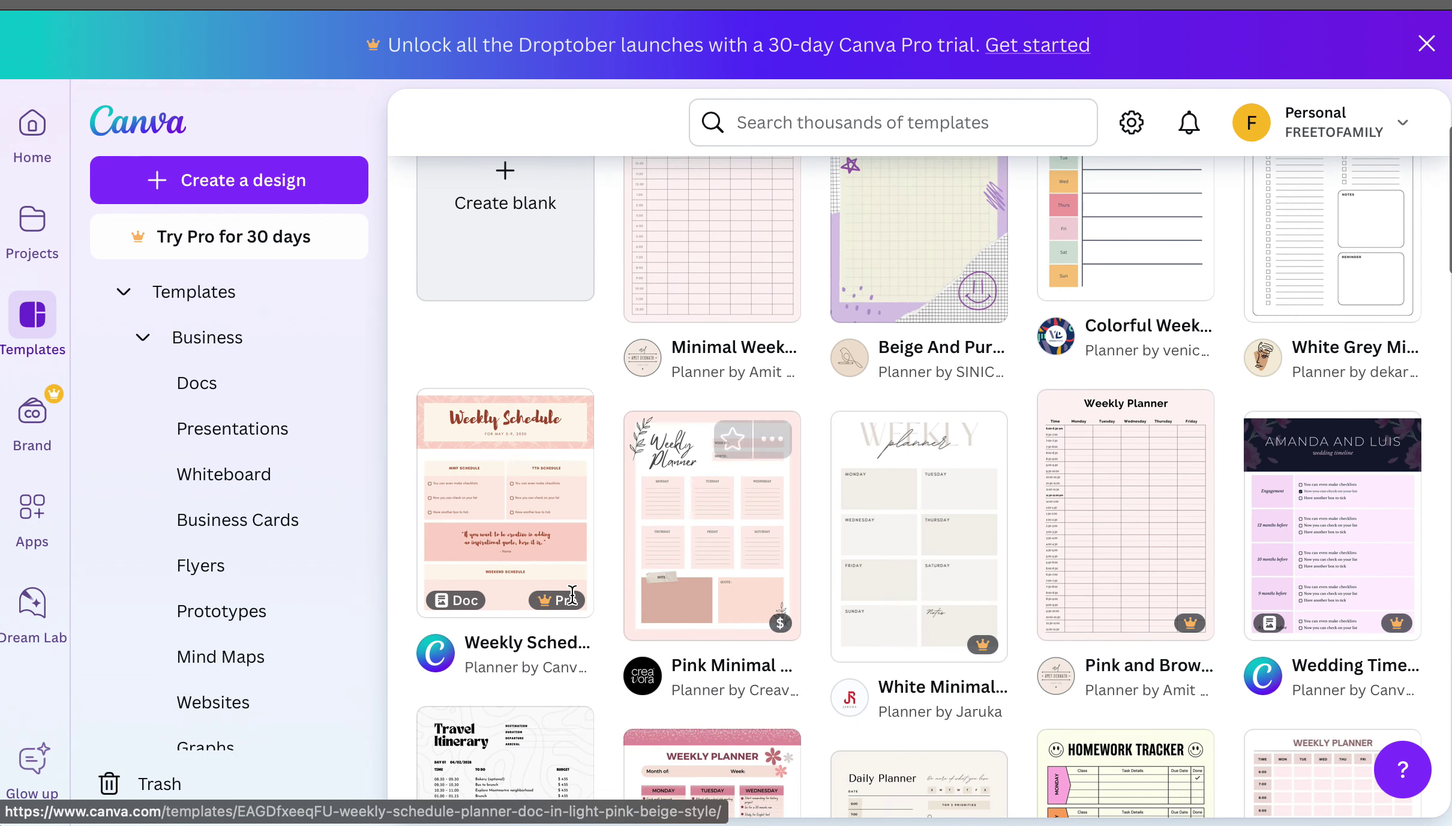
{"action": "mouse_move", "coordinate": [555, 610]}
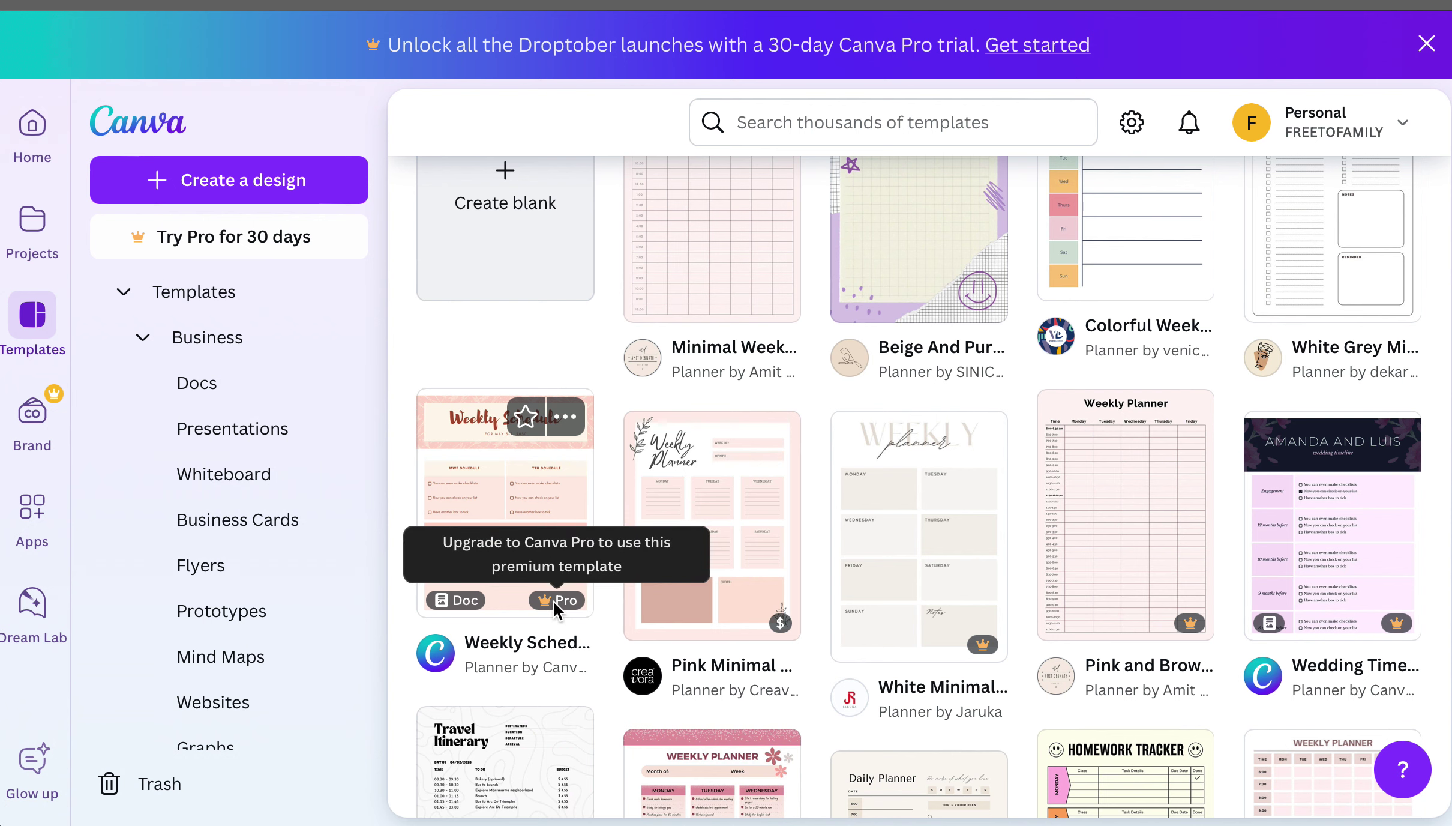
{"action": "scroll", "coordinate": [1155, 674], "scroll_direction": "down", "scroll_amount": 2}
{"action": "scroll", "coordinate": [1154, 674], "scroll_direction": "down", "scroll_amount": 5}
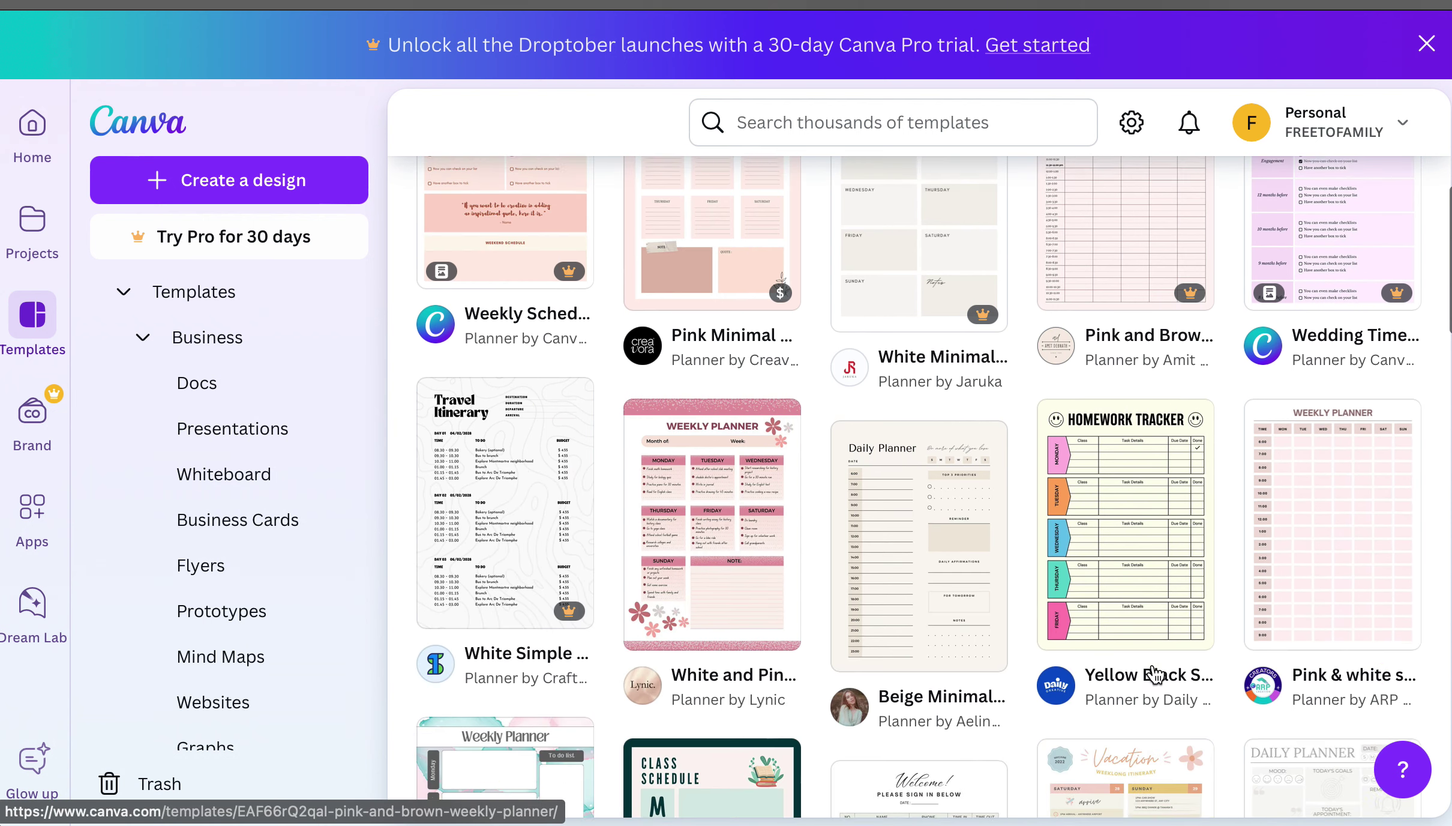
{"action": "scroll", "coordinate": [1154, 674], "scroll_direction": "down", "scroll_amount": 1}
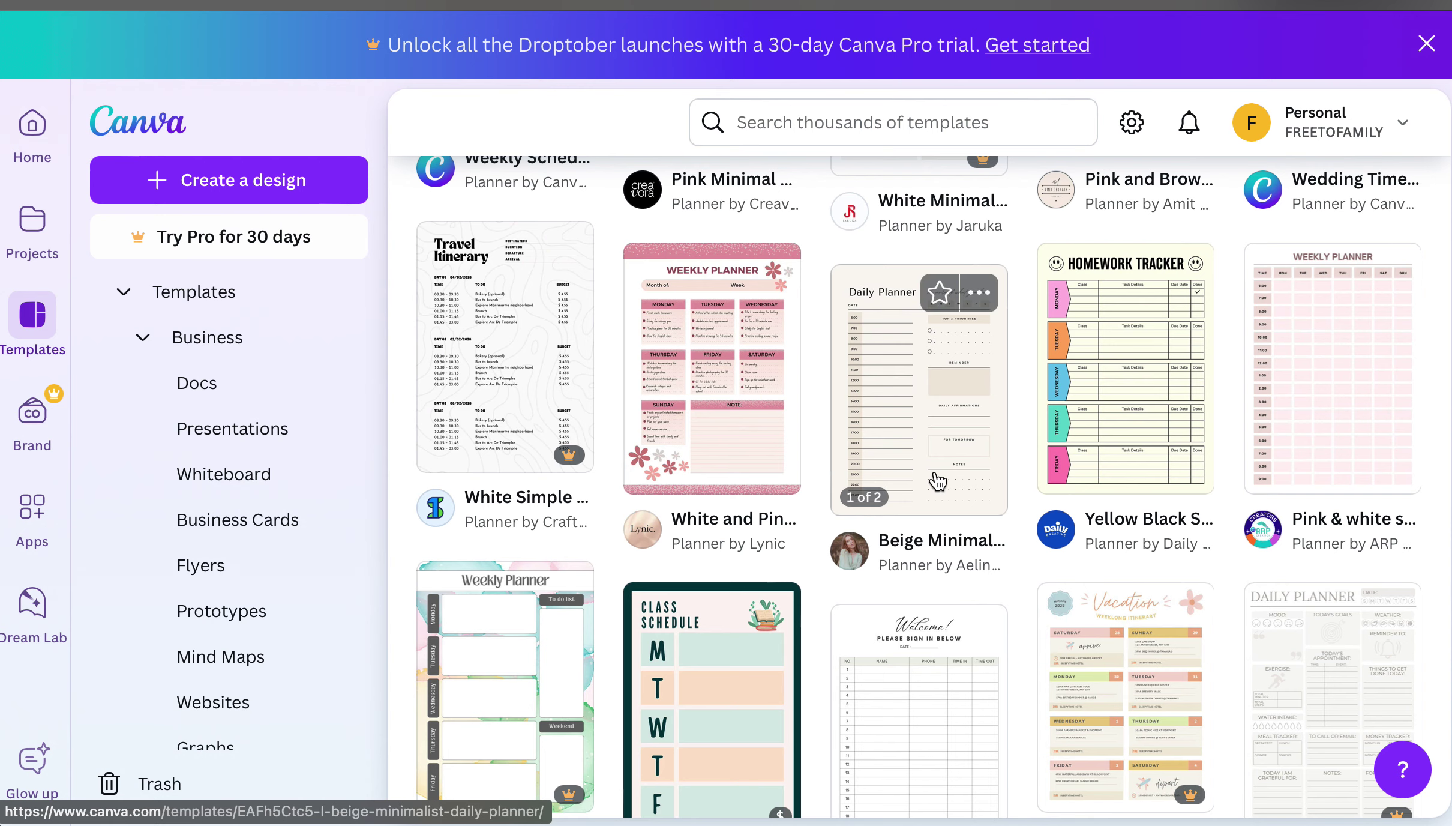
Preview the Beige Minimalist Daily Planner and customize it as a two-page US Letter design.
{"action": "left_click", "coordinate": [922, 412]}
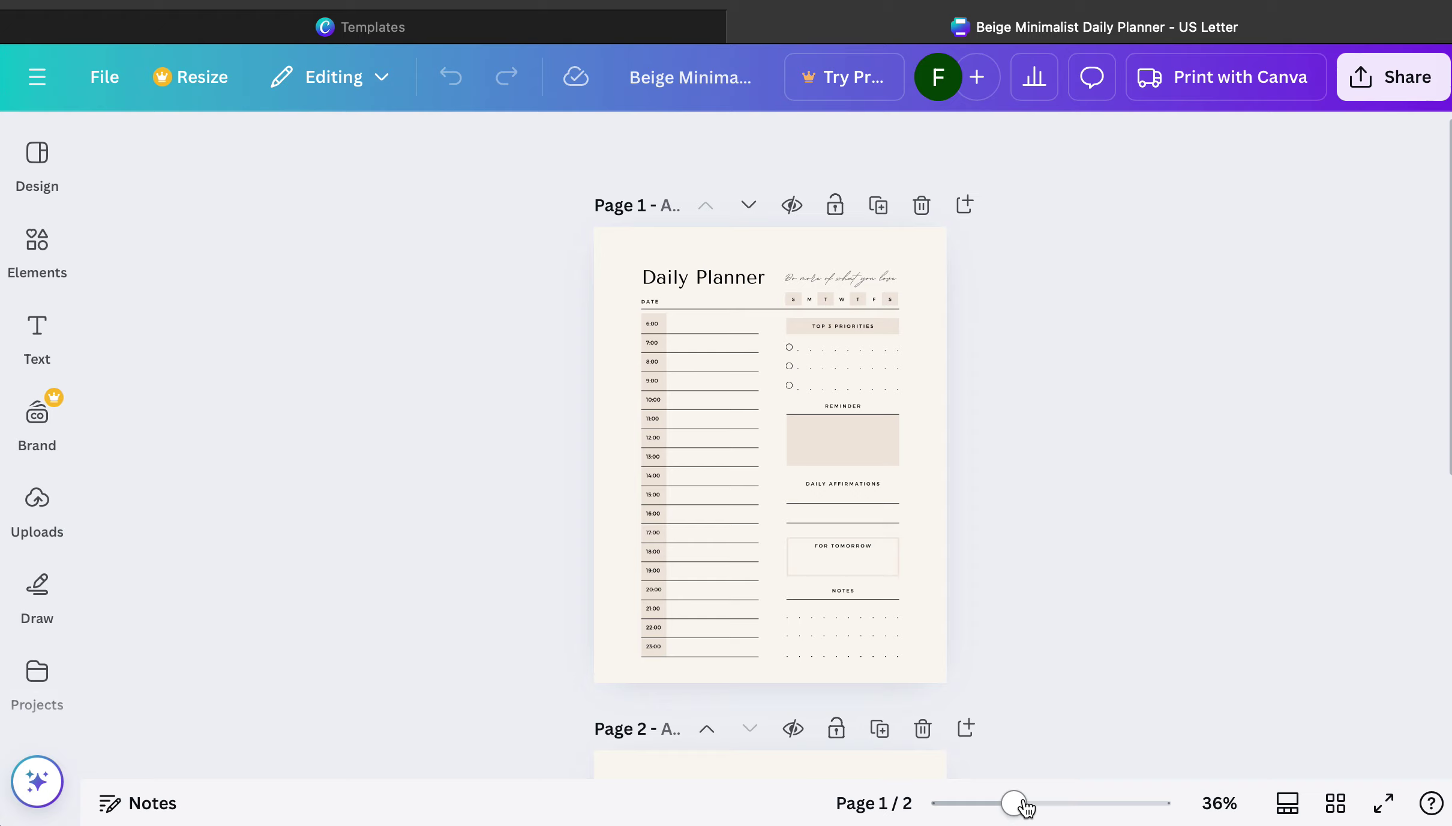
{"action": "left_click", "coordinate": [1023, 801]}
{"action": "mouse_move", "coordinate": [37, 243]}
{"action": "mouse_move", "coordinate": [39, 423]}
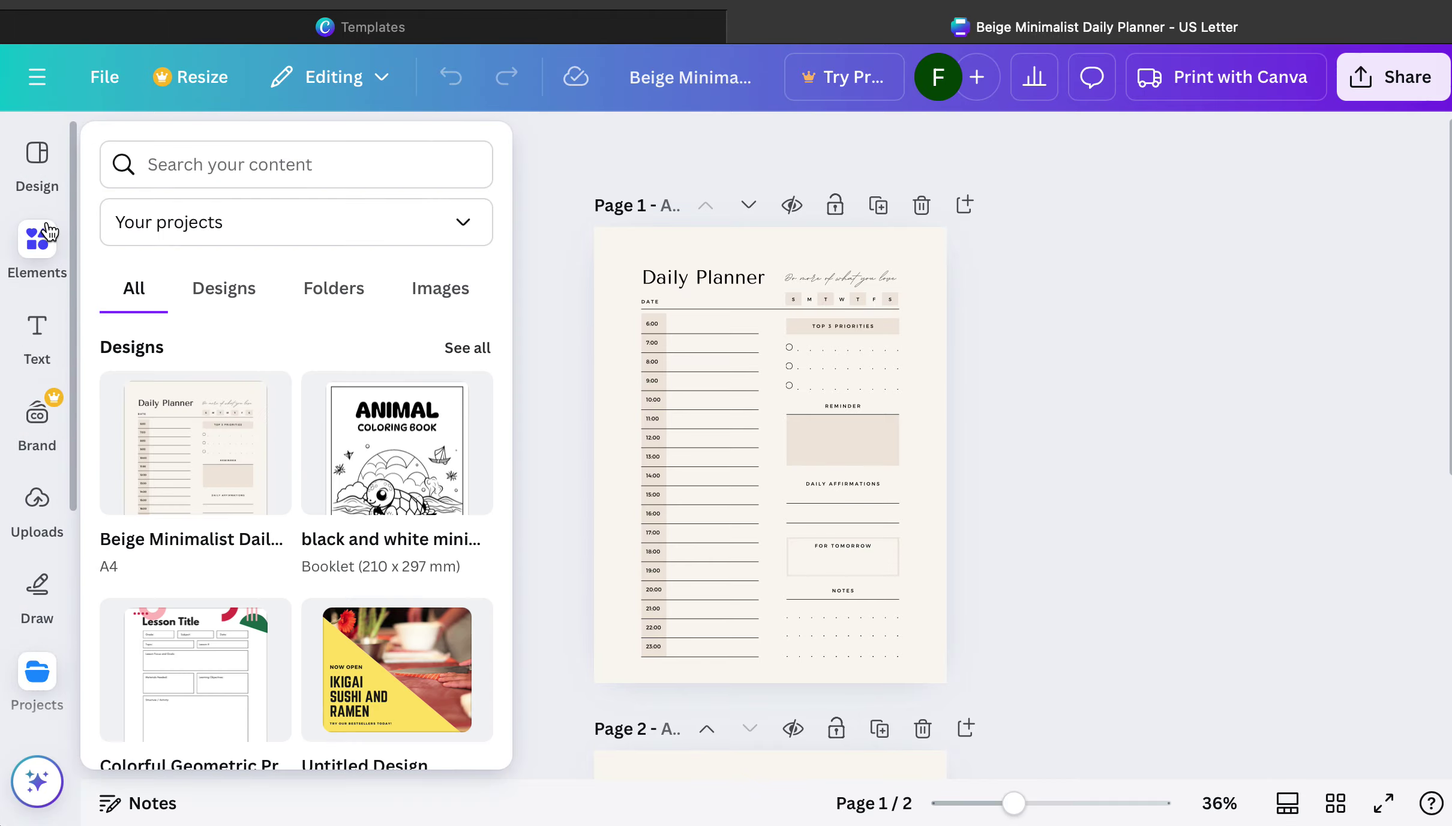
Open the Design panel beside the planner and scroll through its Templates list.
{"action": "left_click", "coordinate": [45, 163]}
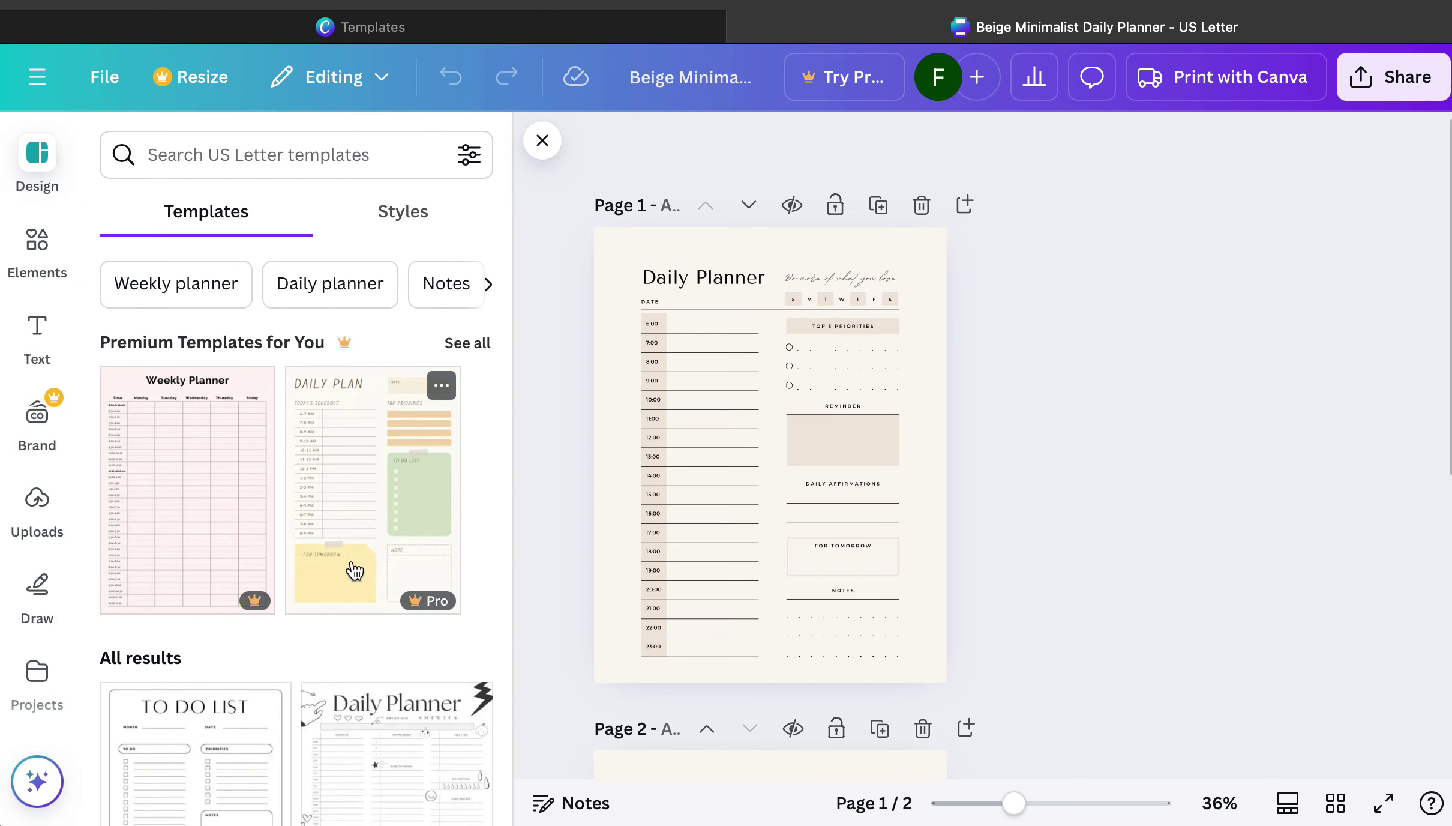
{"action": "scroll", "coordinate": [356, 570], "scroll_direction": "down", "scroll_amount": 4}
{"action": "scroll", "coordinate": [356, 570], "scroll_direction": "down", "scroll_amount": 5}
{"action": "scroll", "coordinate": [348, 569], "scroll_direction": "up", "scroll_amount": 6}
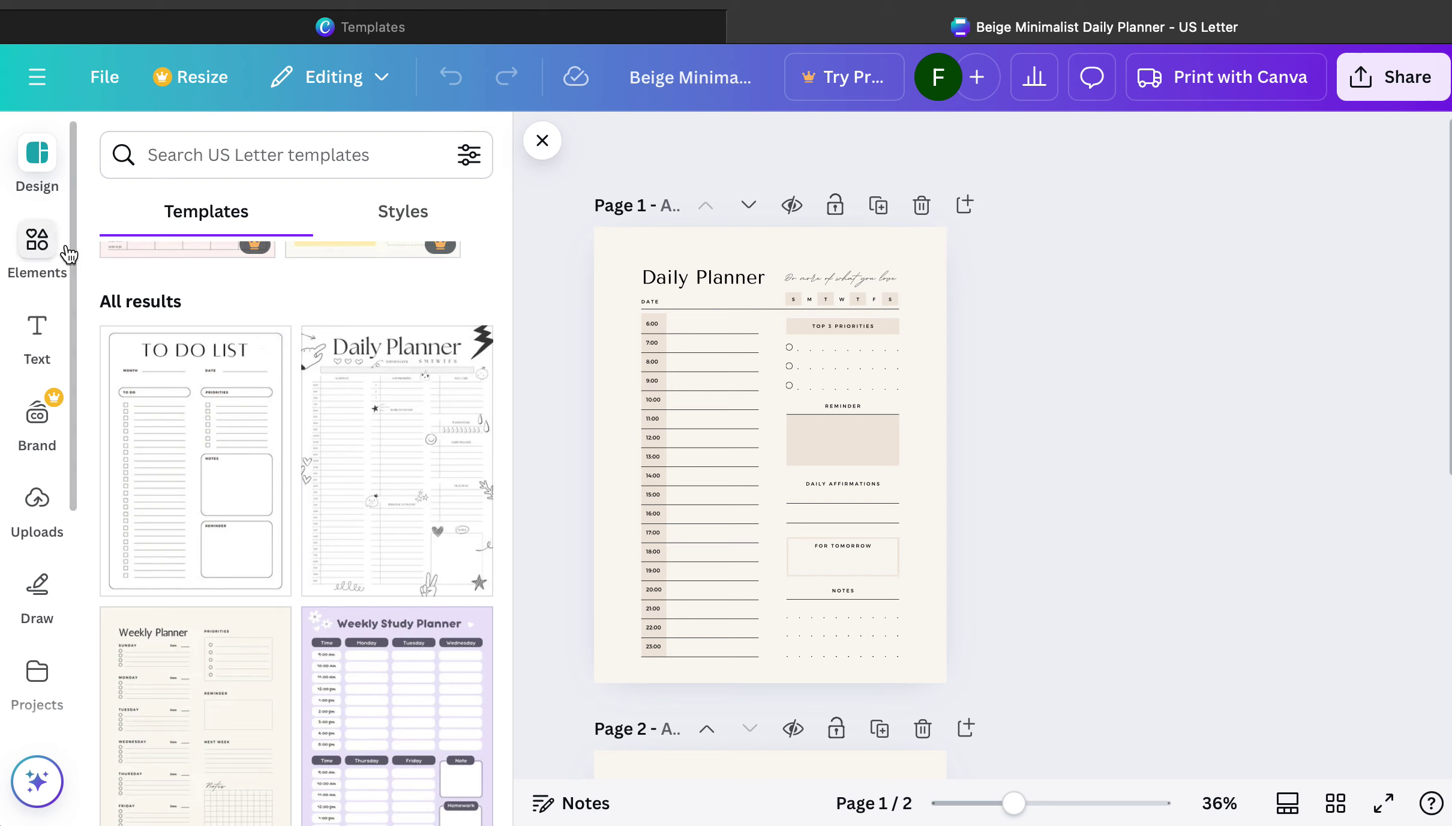
Close Templates, then look through the Elements, Text and Draw panels in turn.
{"action": "left_click", "coordinate": [537, 150]}
{"action": "left_click", "coordinate": [30, 234]}
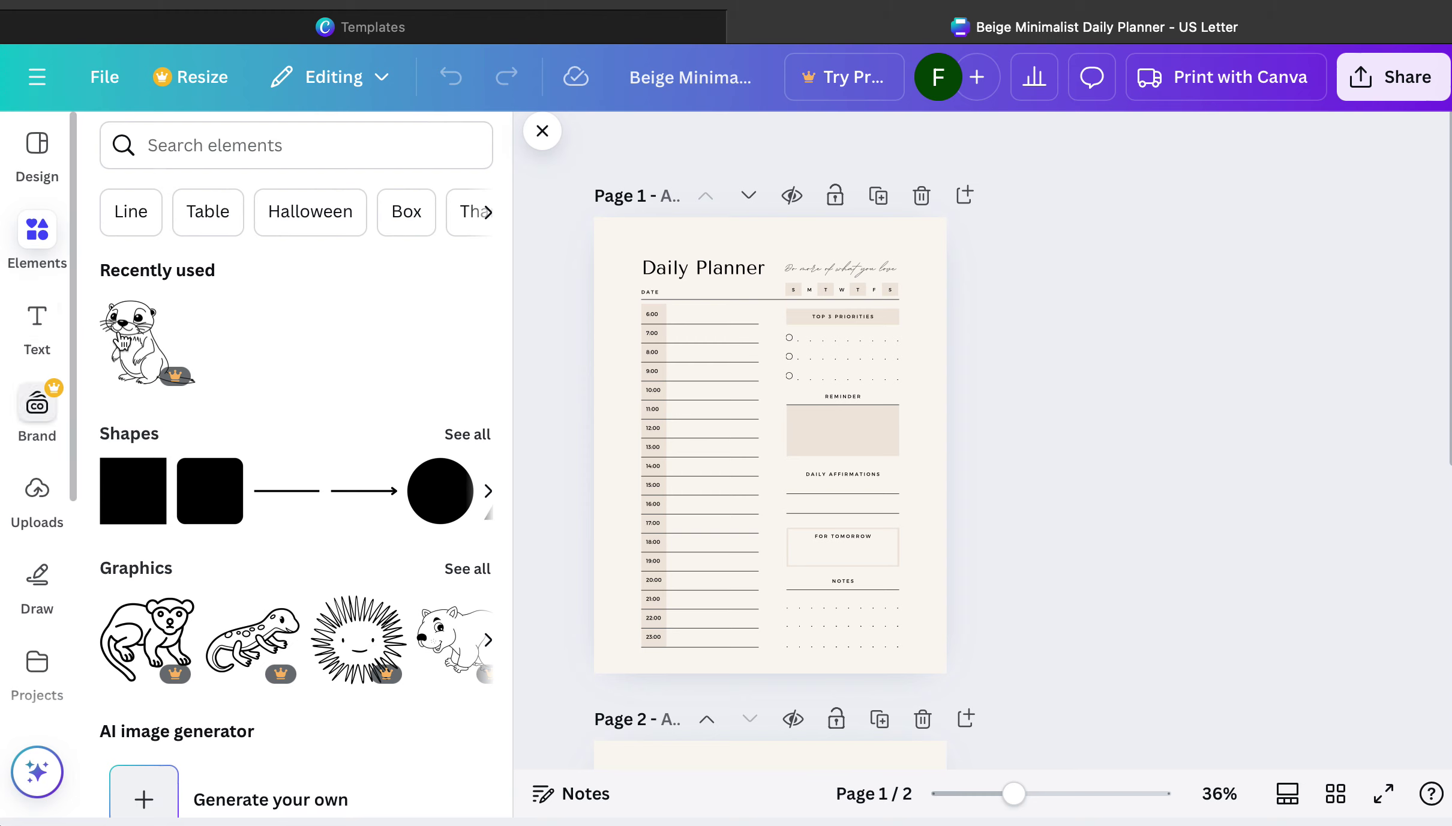
{"action": "left_click", "coordinate": [249, 146]}
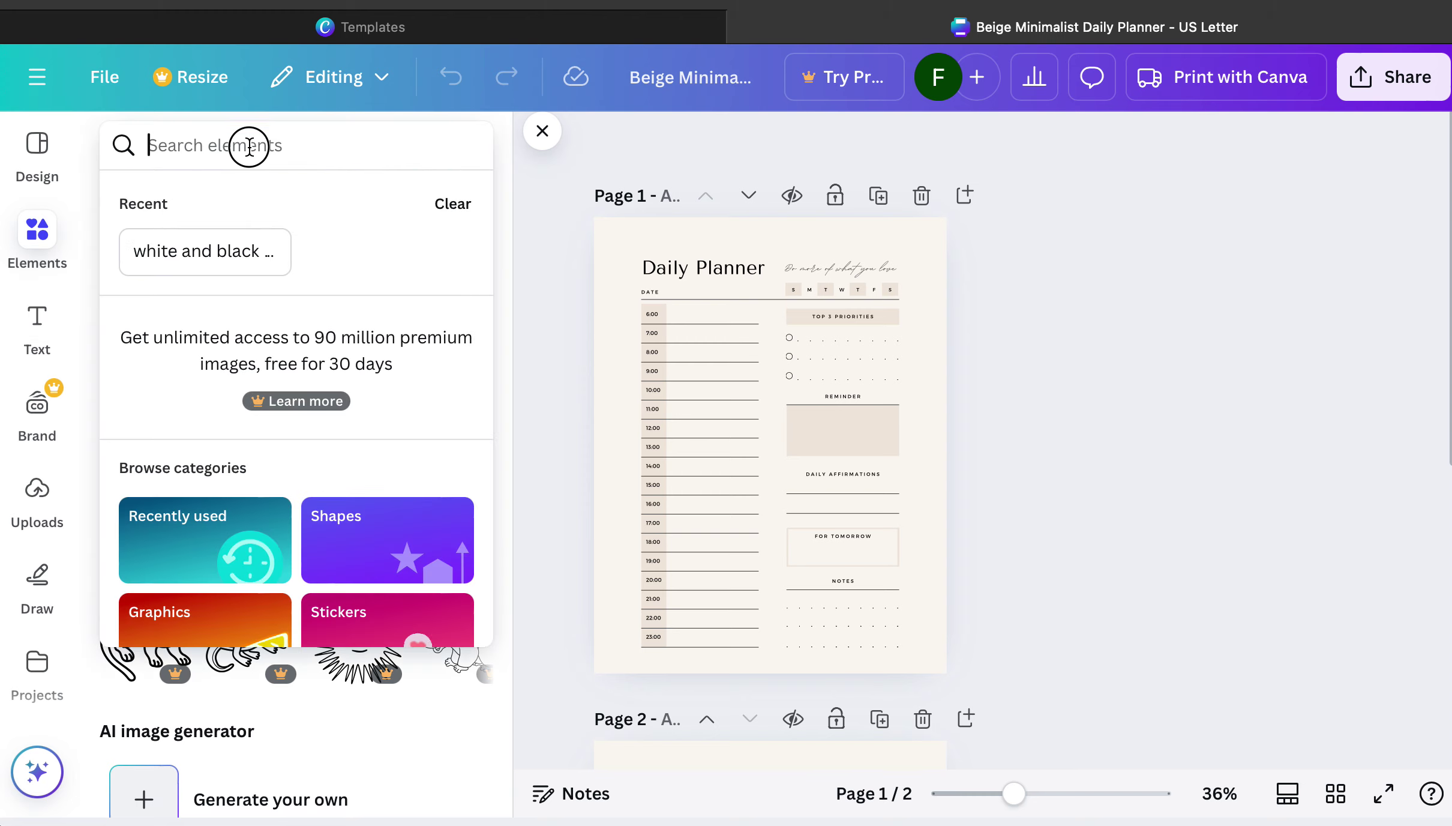
{"action": "left_click", "coordinate": [37, 322]}
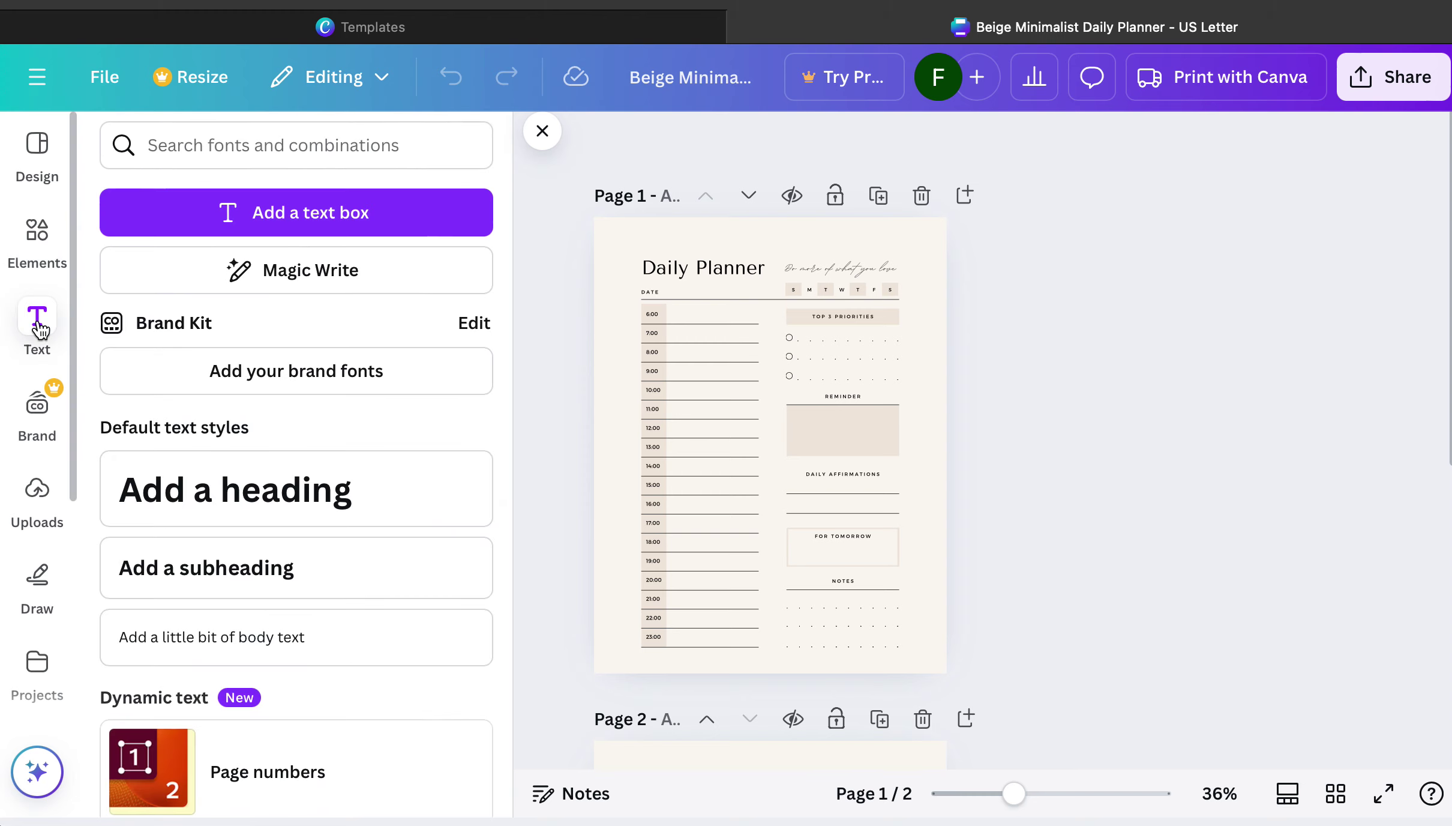
{"action": "left_click", "coordinate": [36, 579]}
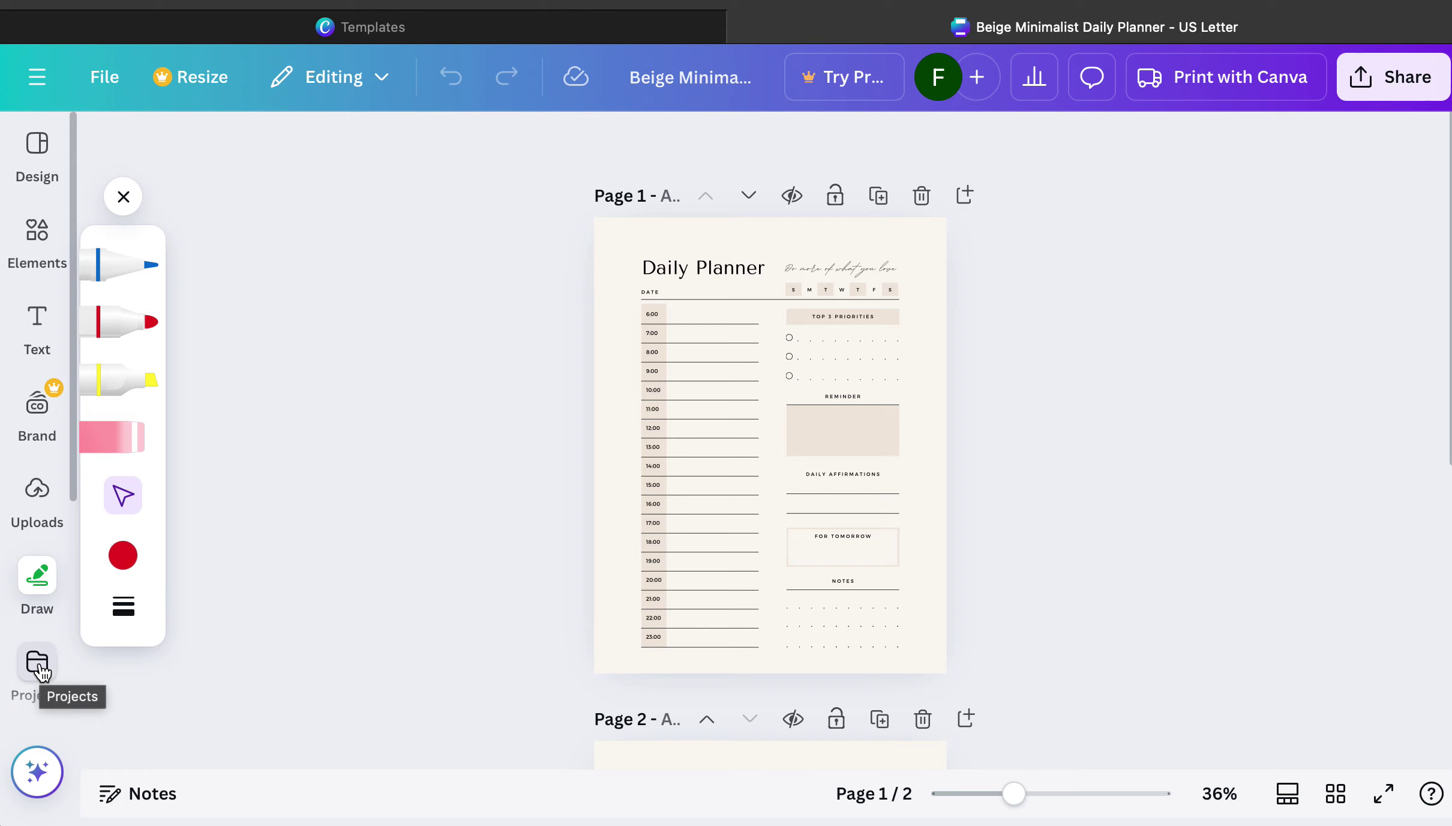
Close the drawing tools, adjust the zoom, and switch to Grid view of both pages.
{"action": "left_click", "coordinate": [122, 203]}
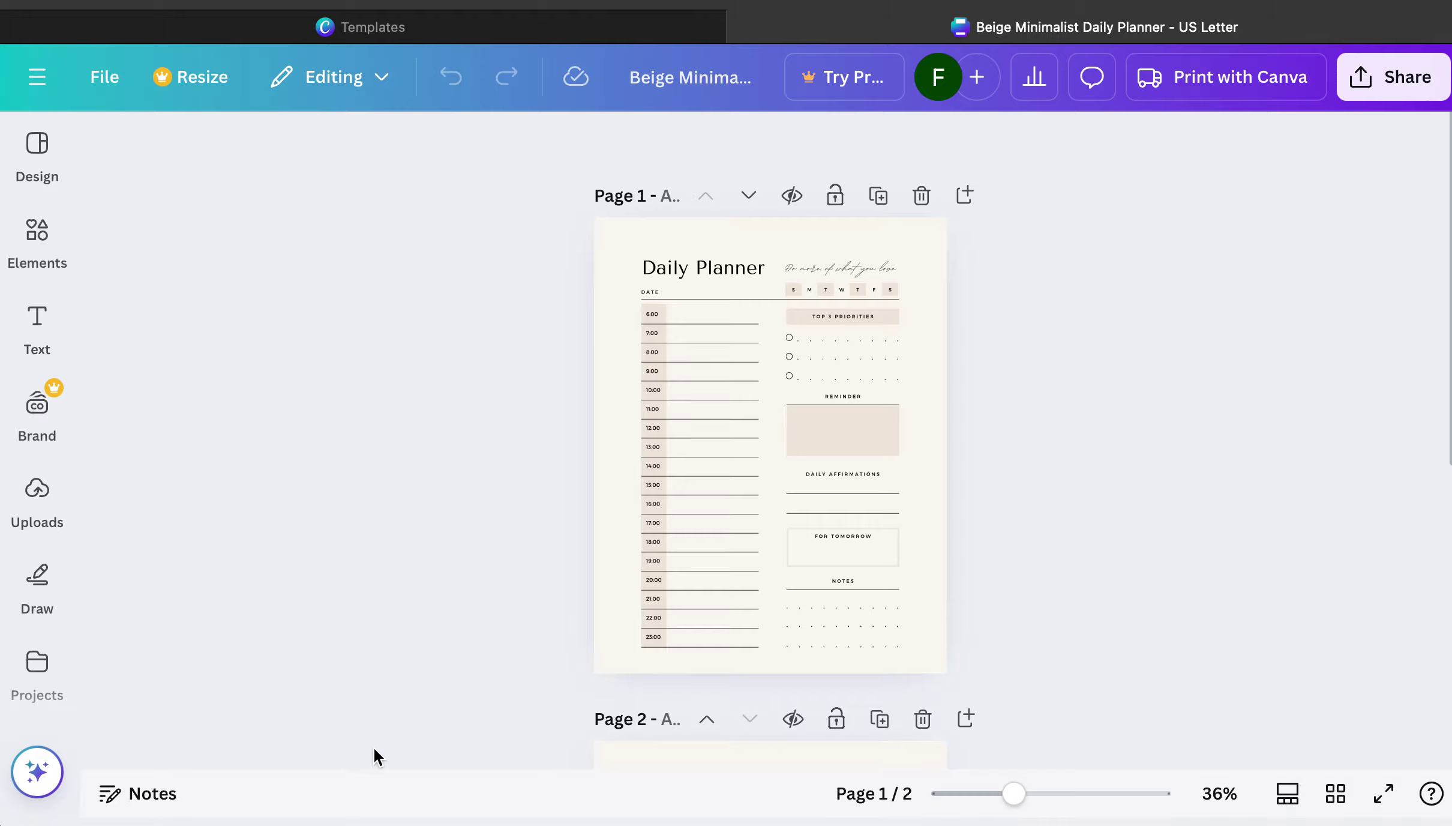
{"action": "mouse_move", "coordinate": [1019, 803]}
{"action": "left_mouse_down"}
{"action": "mouse_move", "coordinate": [1055, 810]}
{"action": "mouse_move", "coordinate": [914, 791]}
{"action": "mouse_move", "coordinate": [1041, 805]}
{"action": "mouse_move", "coordinate": [1024, 804]}
{"action": "left_mouse_up"}
{"action": "scroll", "coordinate": [1083, 444], "scroll_direction": "up", "scroll_amount": 5}
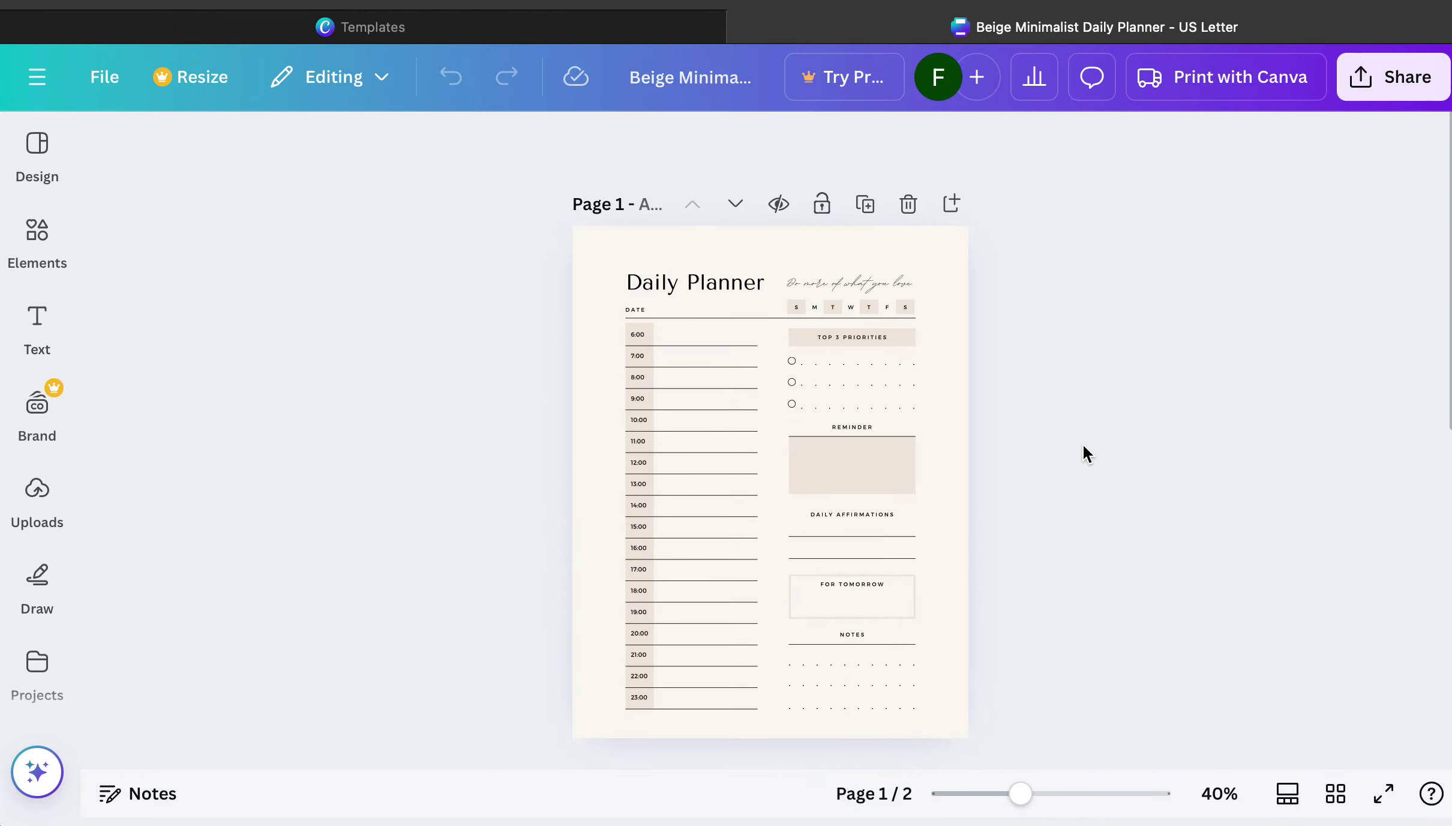
{"action": "left_click", "coordinate": [1338, 798]}
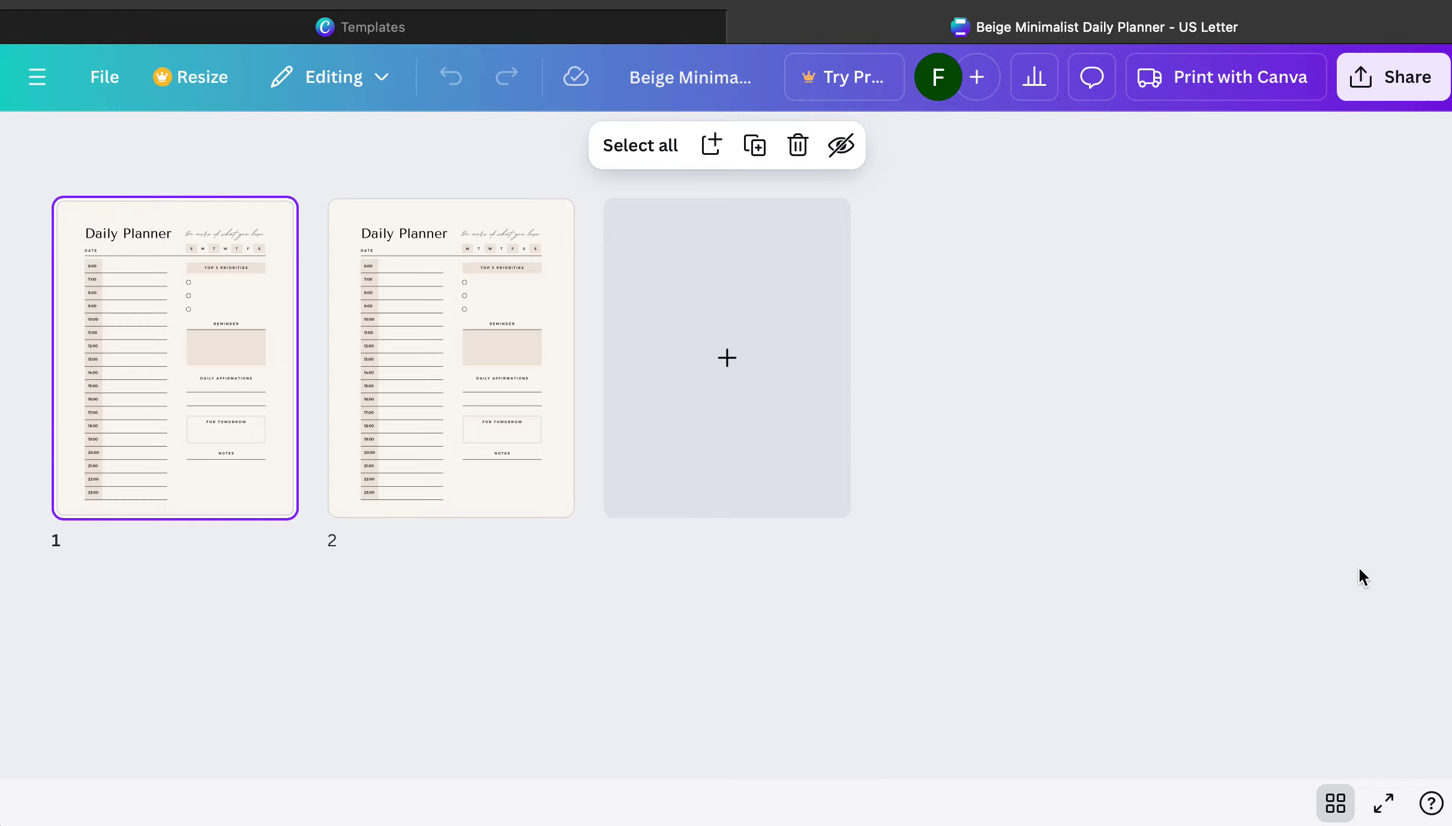
{"action": "left_click", "coordinate": [1339, 803]}
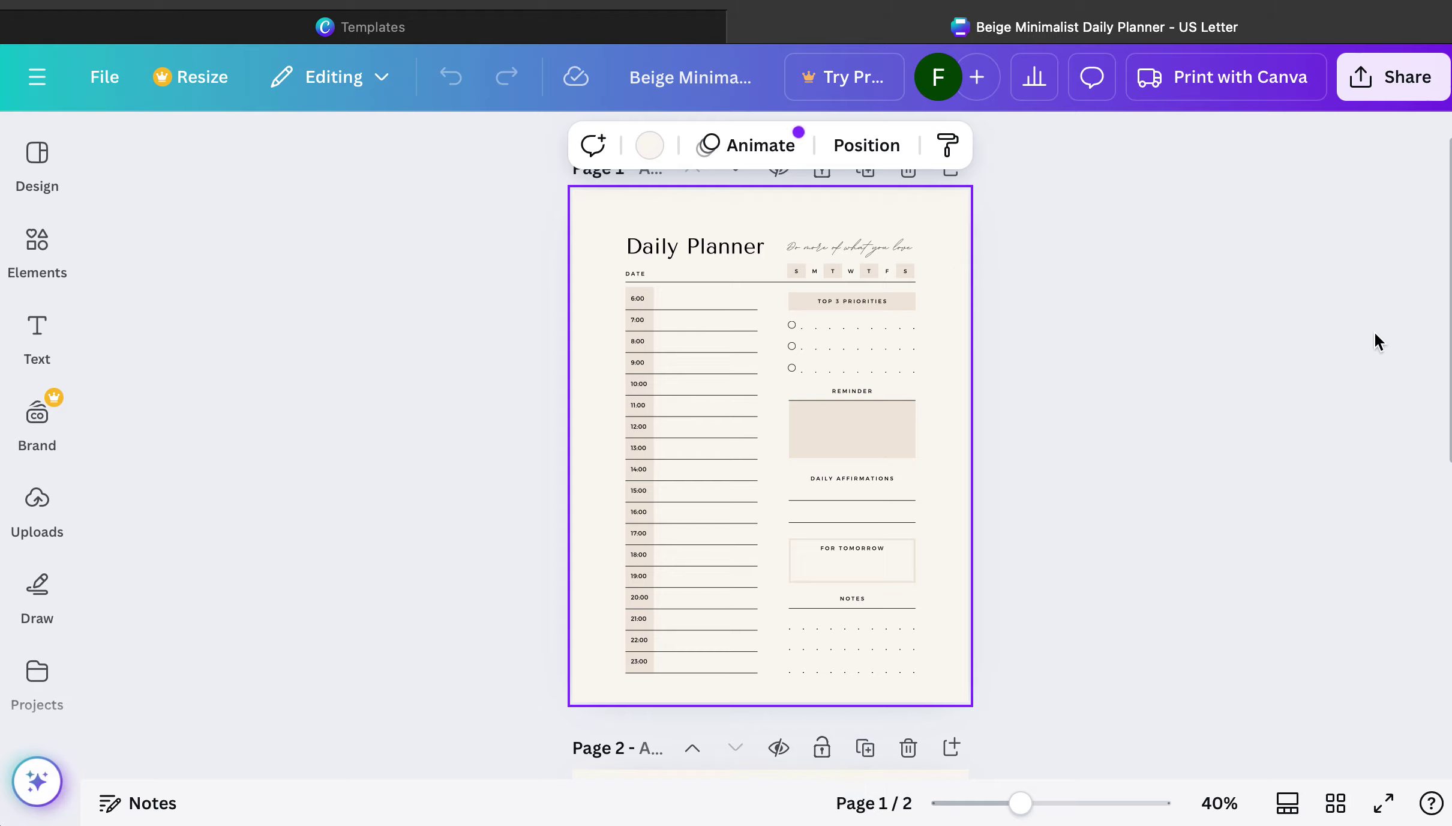
{"action": "left_click", "coordinate": [1229, 436]}
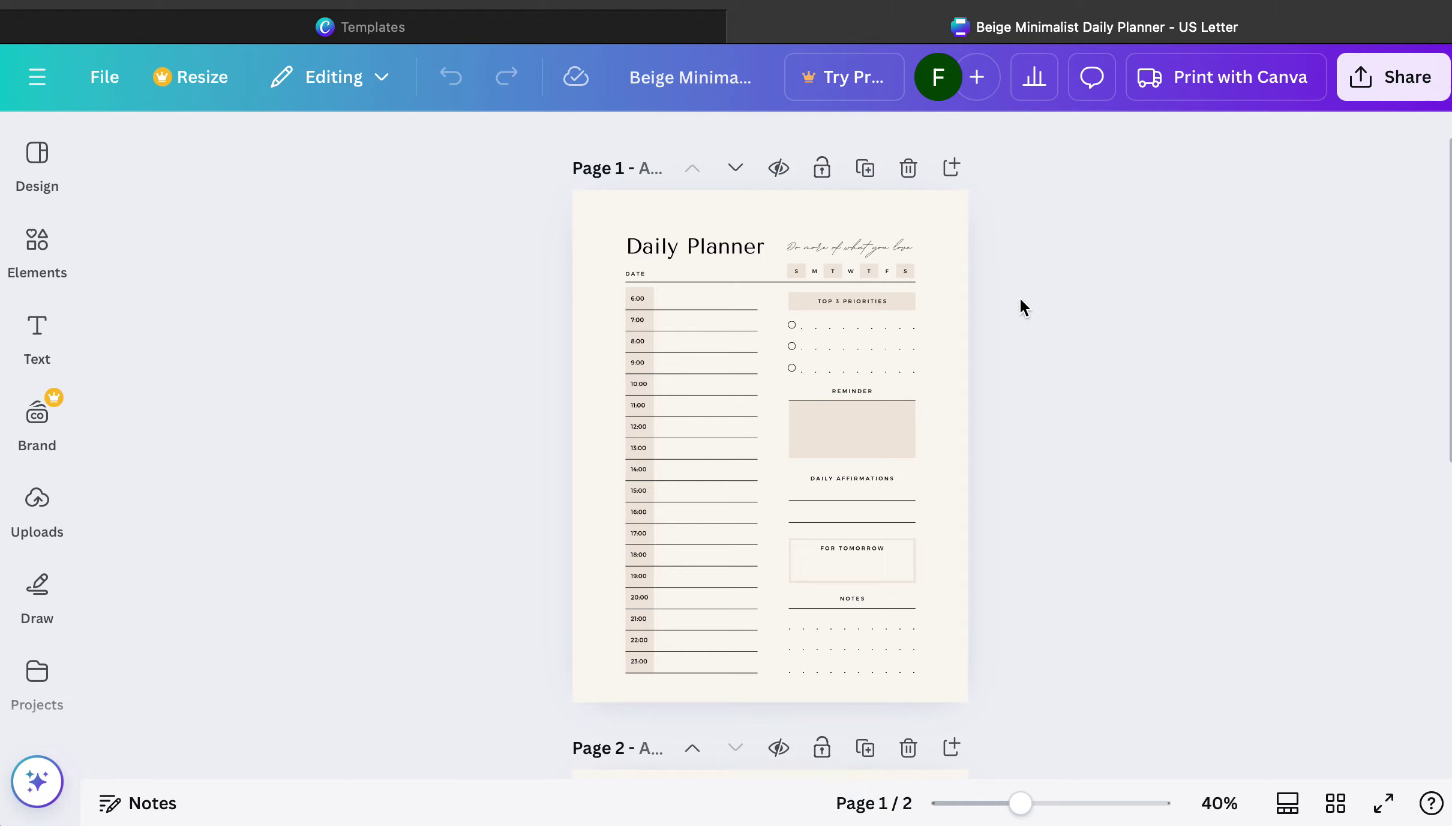
{"action": "left_click", "coordinate": [736, 174]}
{"action": "scroll", "coordinate": [717, 192], "scroll_direction": "up", "scroll_amount": 2}
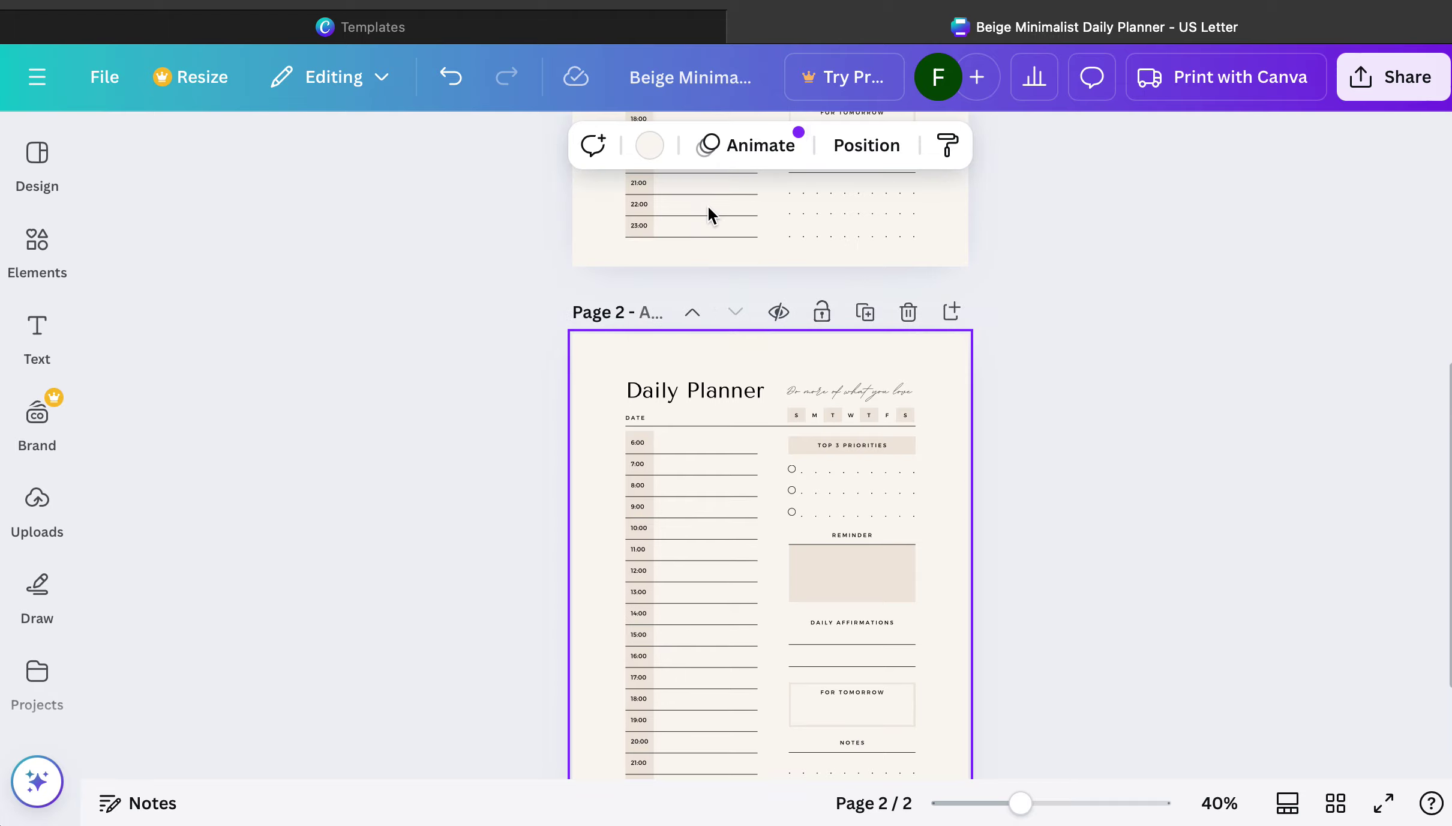
{"action": "left_click", "coordinate": [692, 313]}
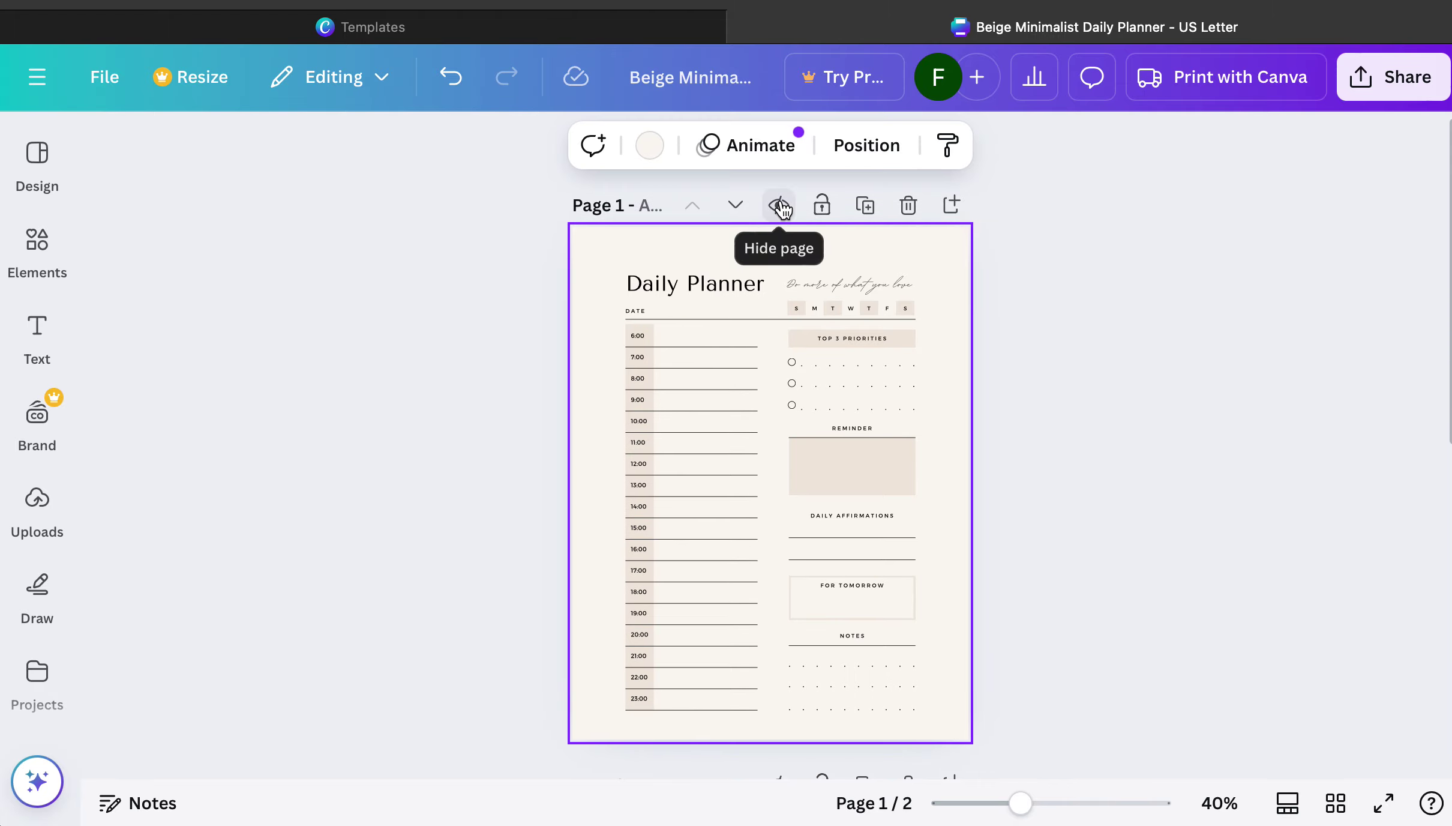
{"action": "left_click", "coordinate": [865, 207]}
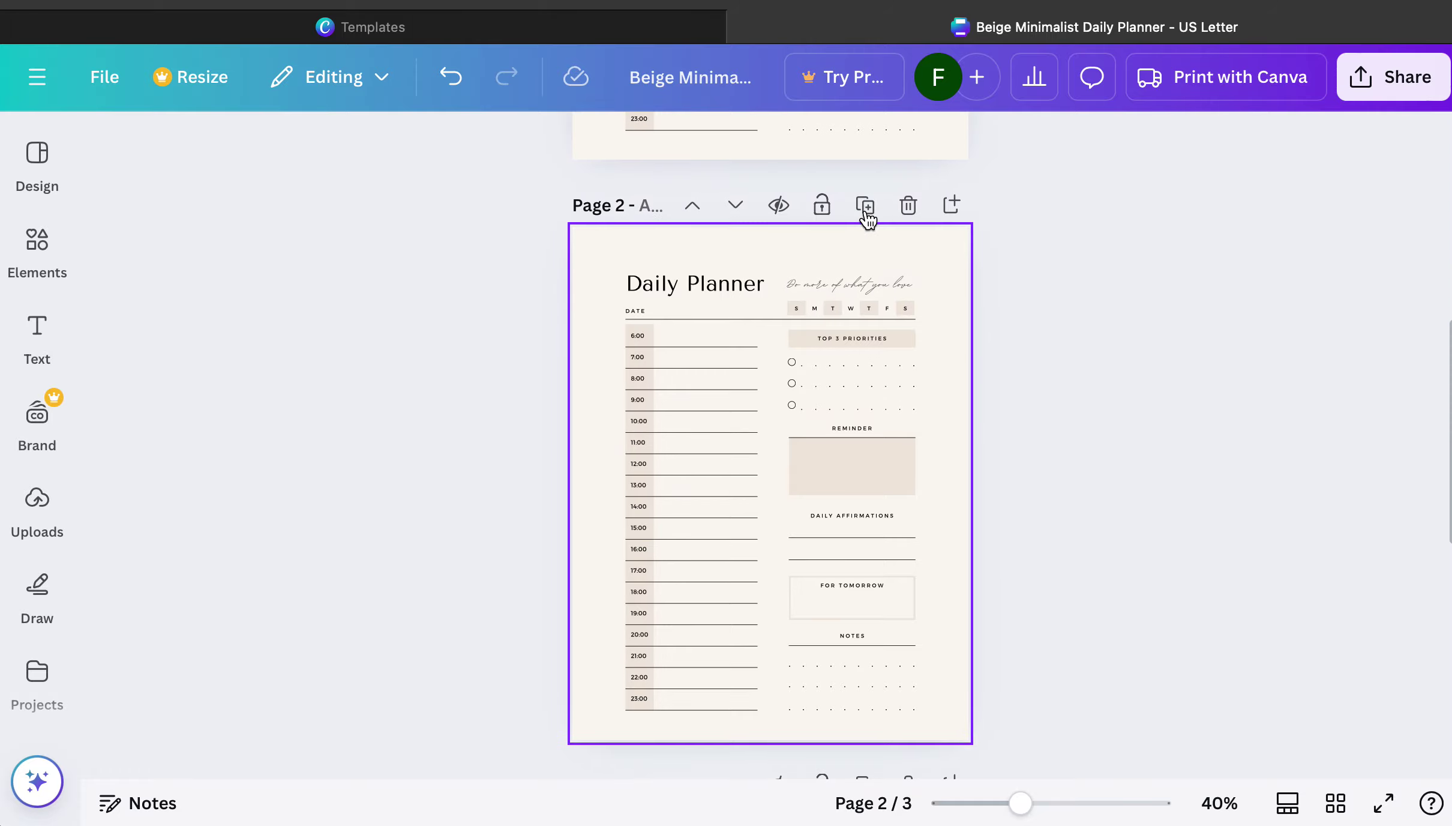
{"action": "left_click", "coordinate": [910, 207]}
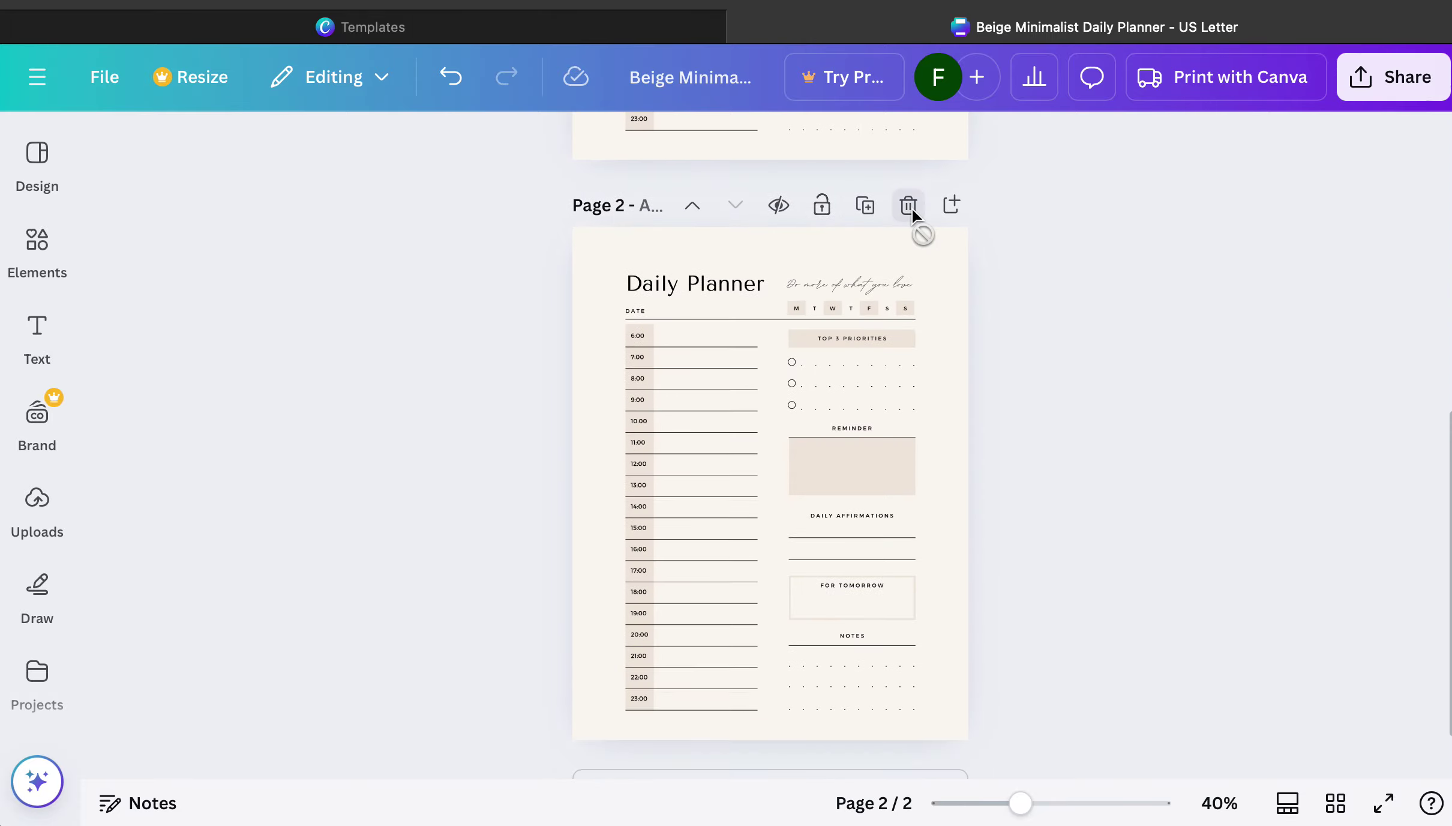
{"action": "left_click", "coordinate": [953, 217]}
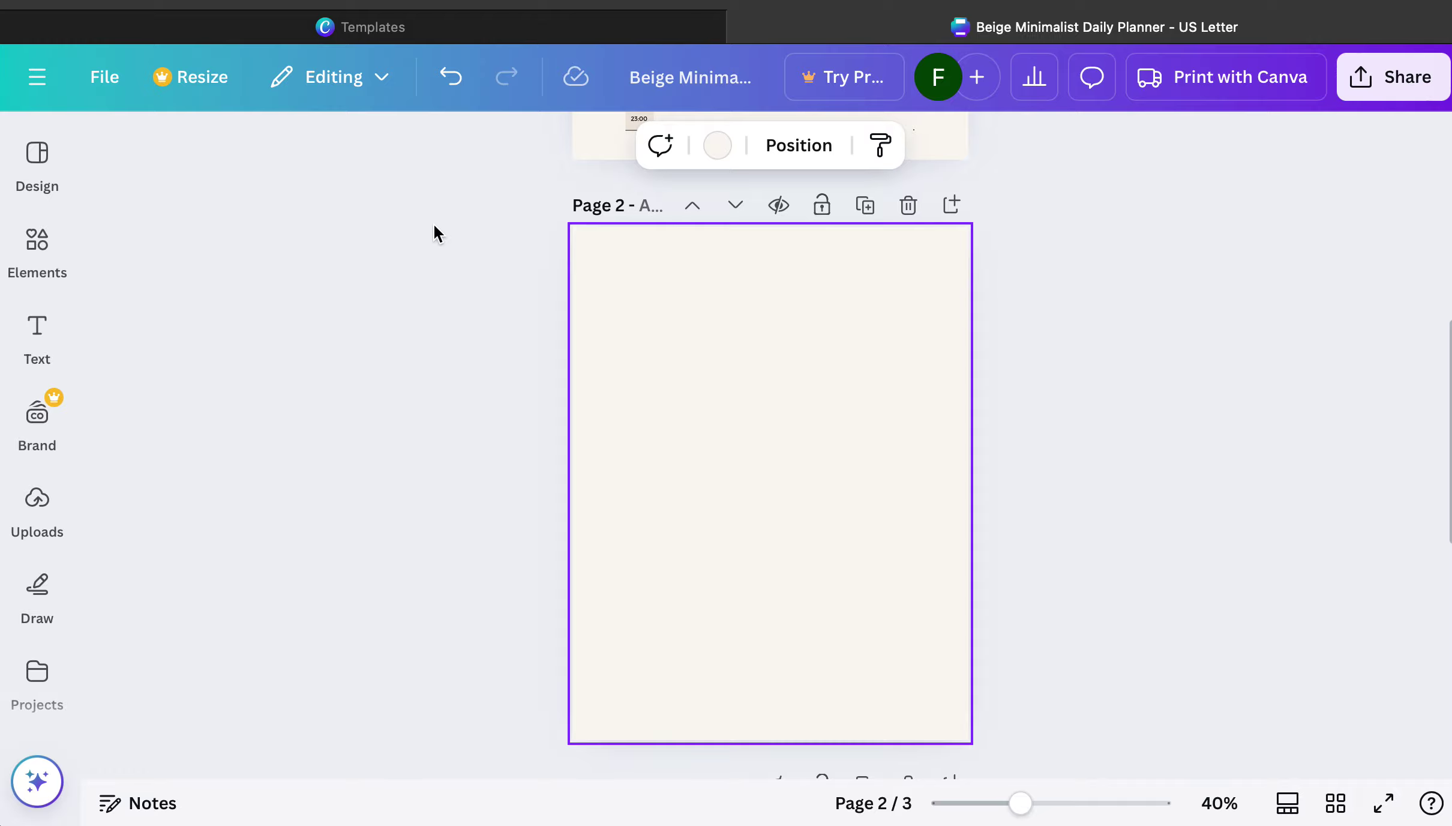
{"action": "scroll", "coordinate": [698, 372], "scroll_direction": "up", "scroll_amount": 10}
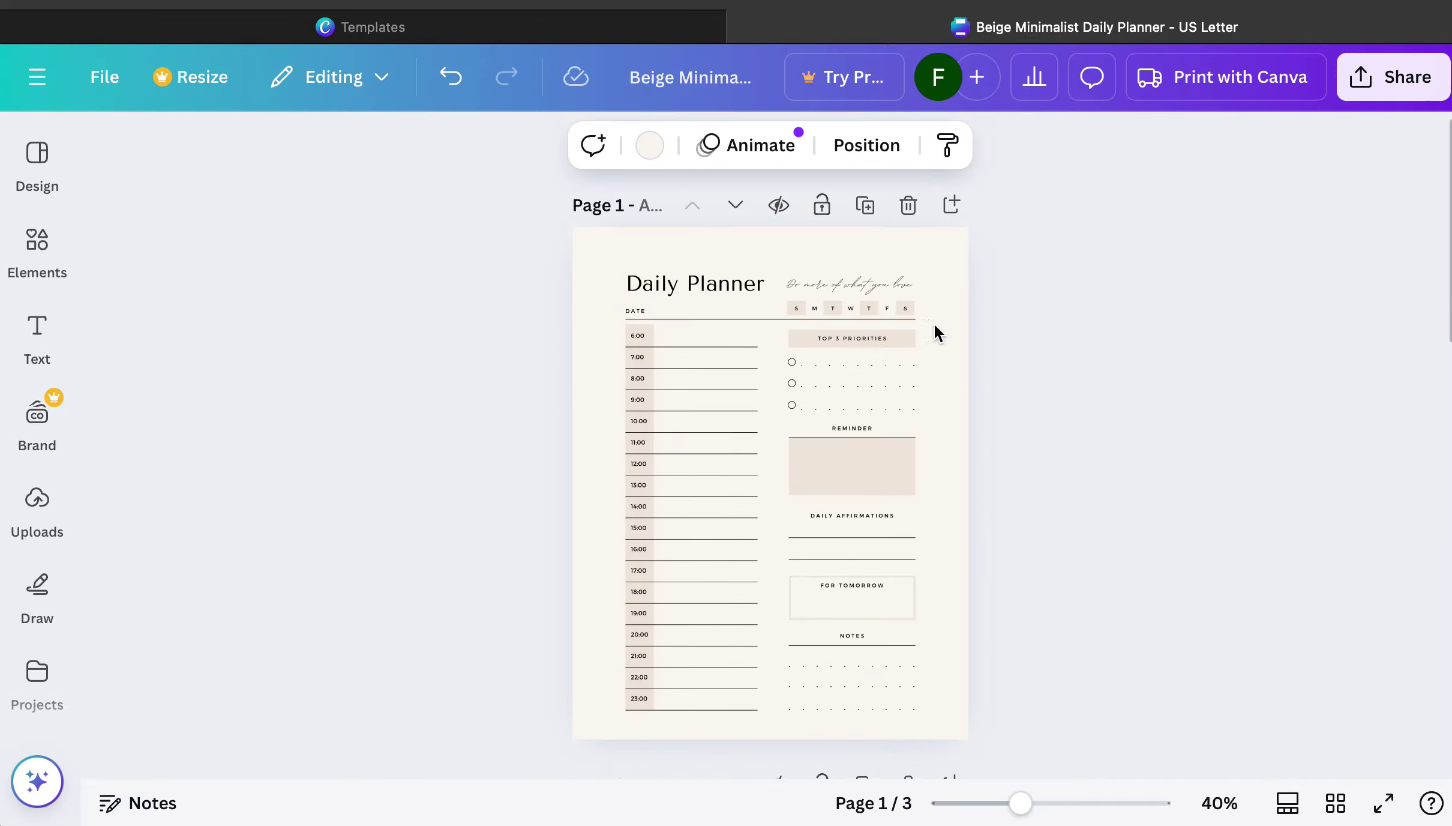
{"action": "scroll", "coordinate": [920, 543], "scroll_direction": "down", "scroll_amount": 4}
{"action": "left_click", "coordinate": [908, 558]}
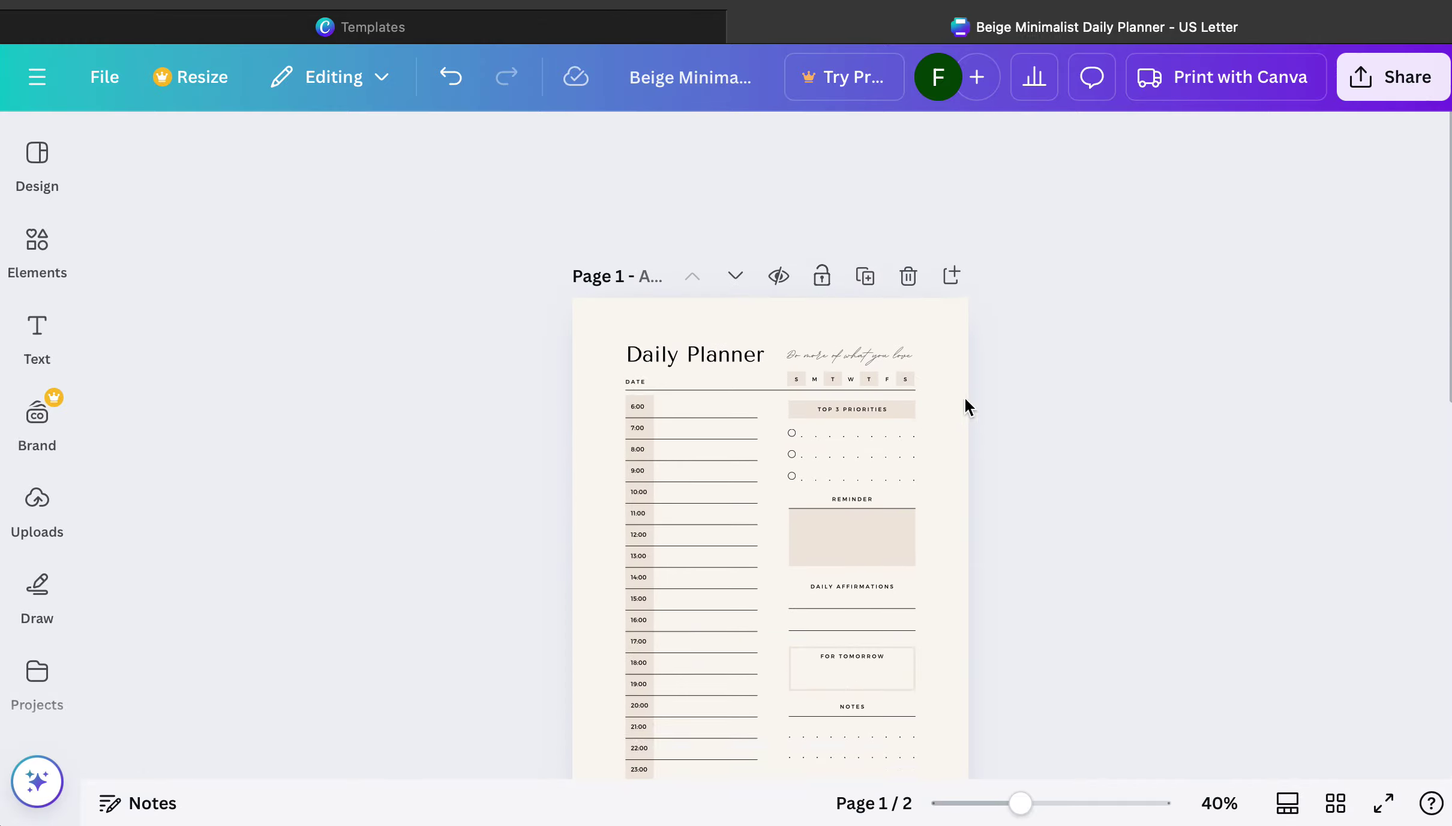
Add a second page and apply the TO DO LIST template to it.
{"action": "left_click", "coordinate": [952, 217]}
{"action": "left_click", "coordinate": [37, 157]}
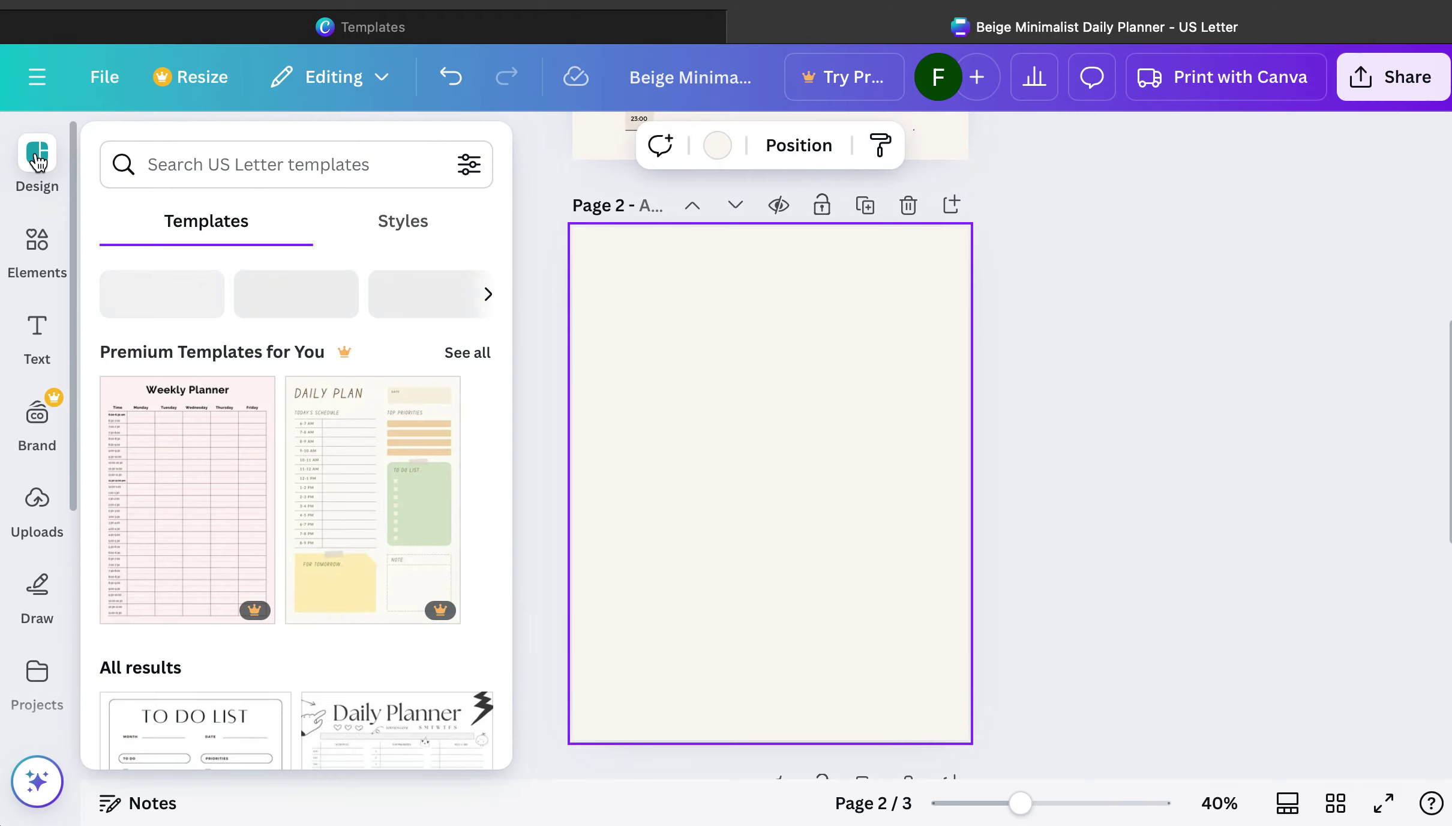
{"action": "scroll", "coordinate": [237, 691], "scroll_direction": "down", "scroll_amount": 2}
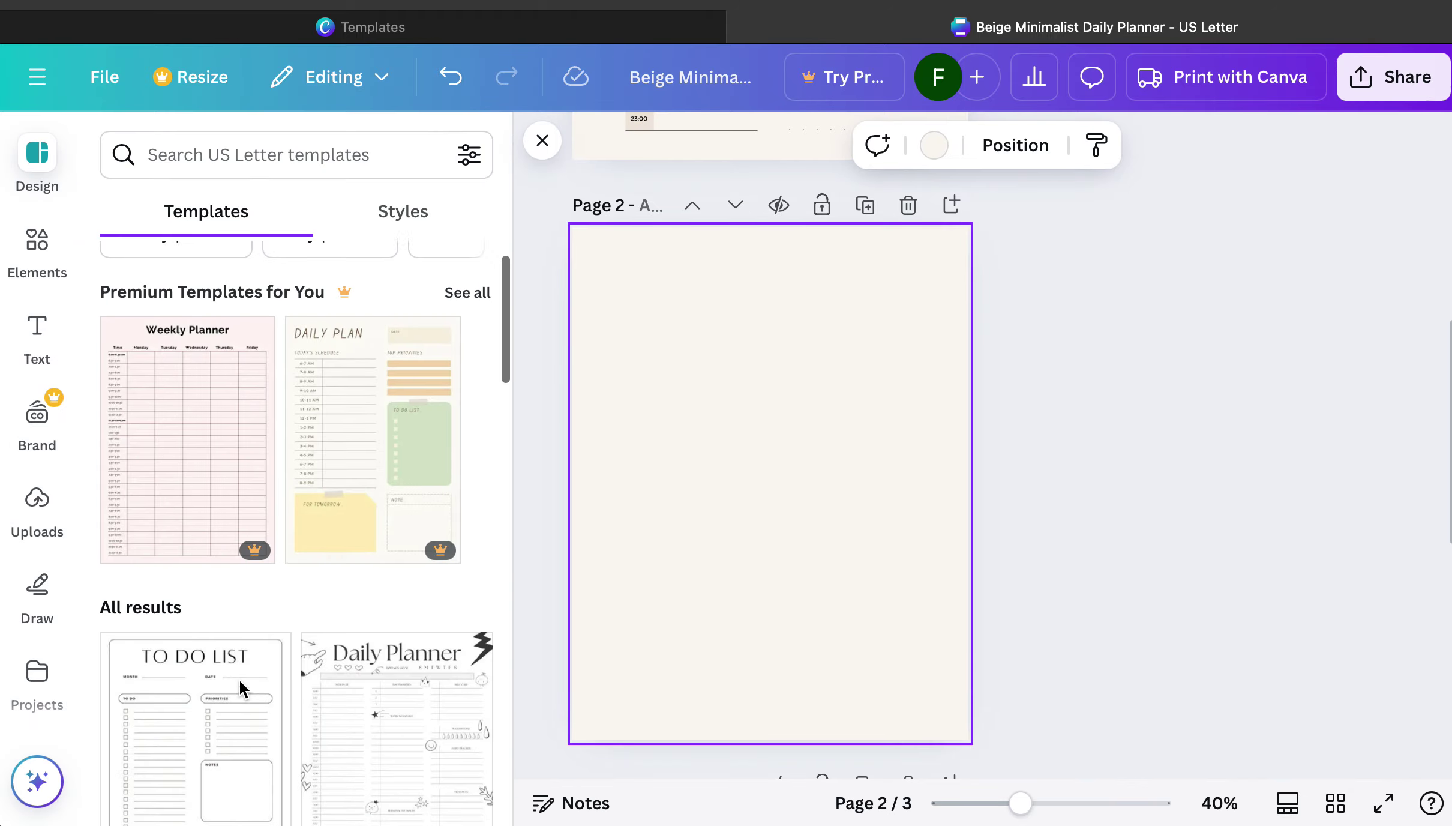
{"action": "left_click", "coordinate": [231, 678]}
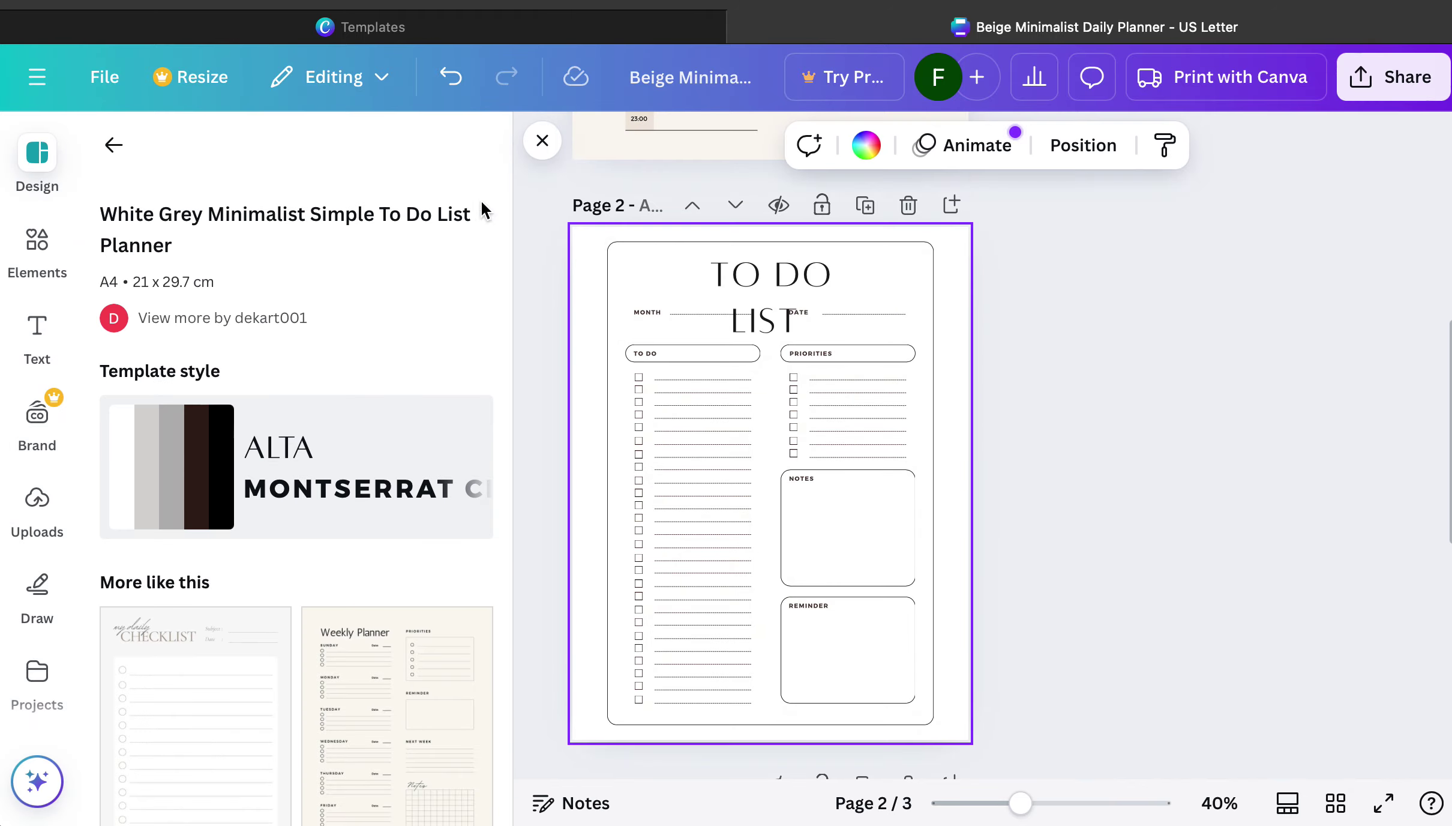
{"action": "left_click", "coordinate": [543, 142]}
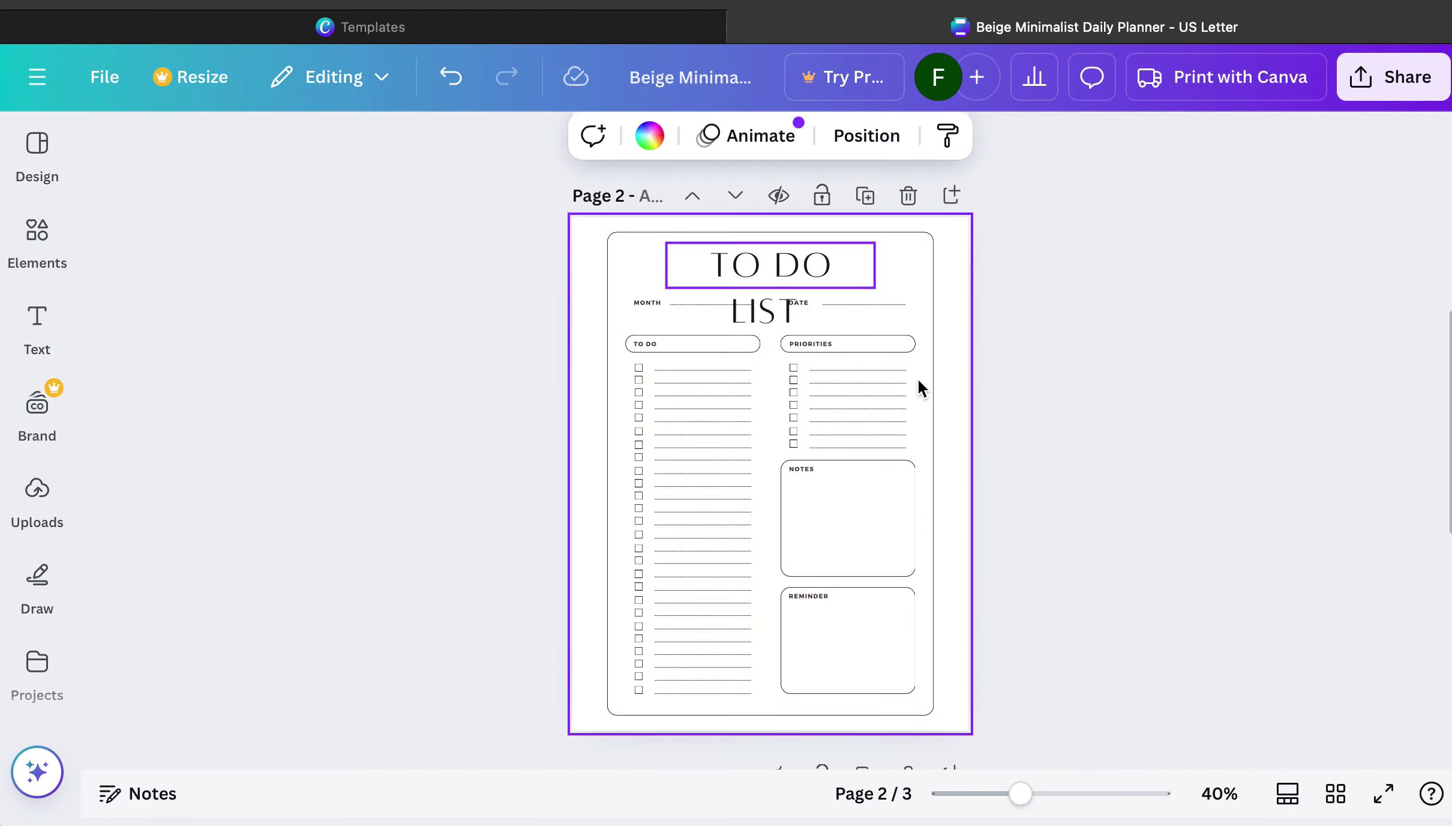
Widen the TO DO LIST title onto one line, centre it, and check in grid view.
{"action": "left_click", "coordinate": [831, 291]}
{"action": "left_click_drag", "start_coordinate": [875, 265], "coordinate": [826, 259]}
{"action": "left_click", "coordinate": [1088, 303]}
{"action": "left_click", "coordinate": [1336, 794]}
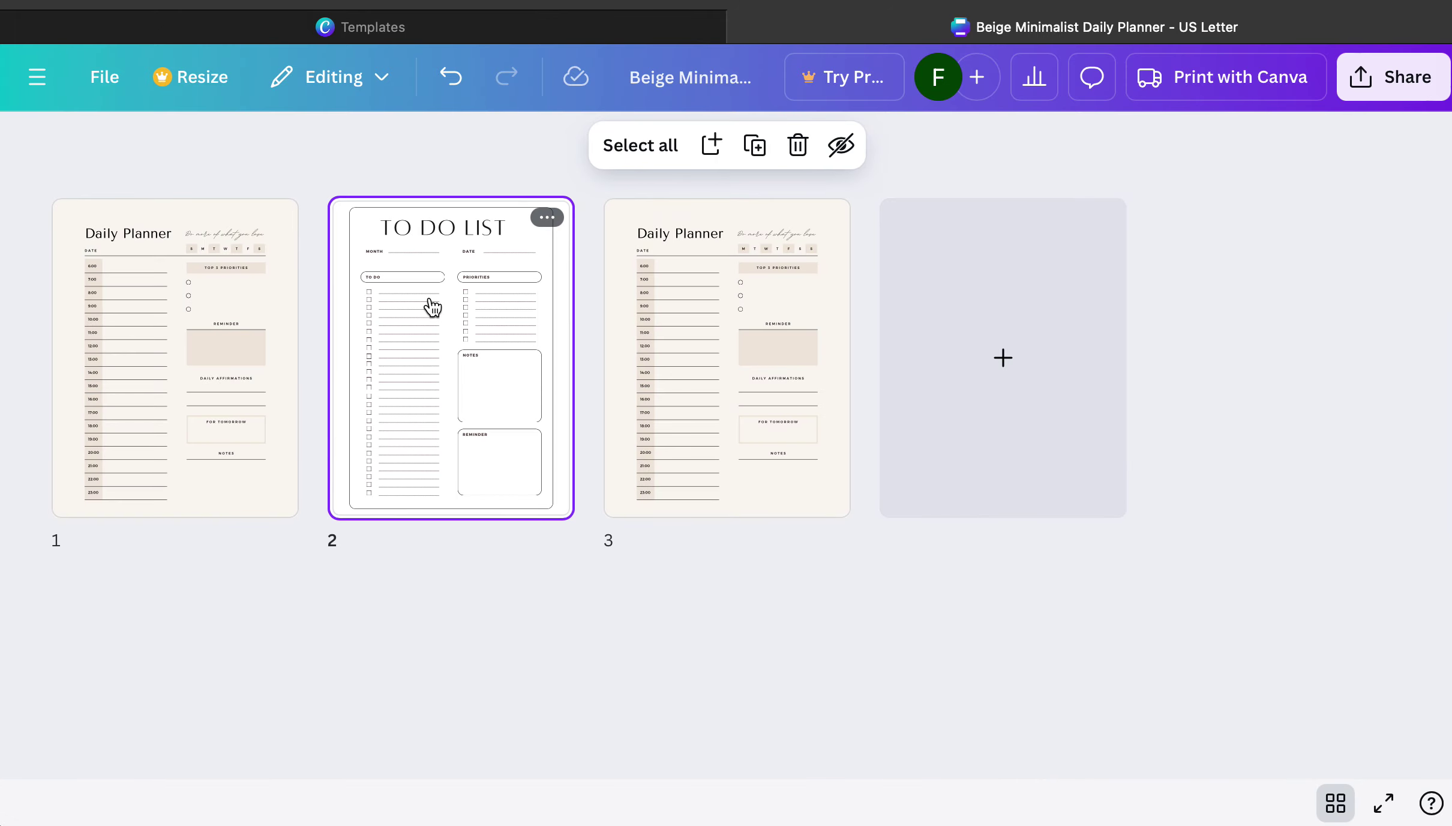
{"action": "left_click", "coordinate": [1336, 803]}
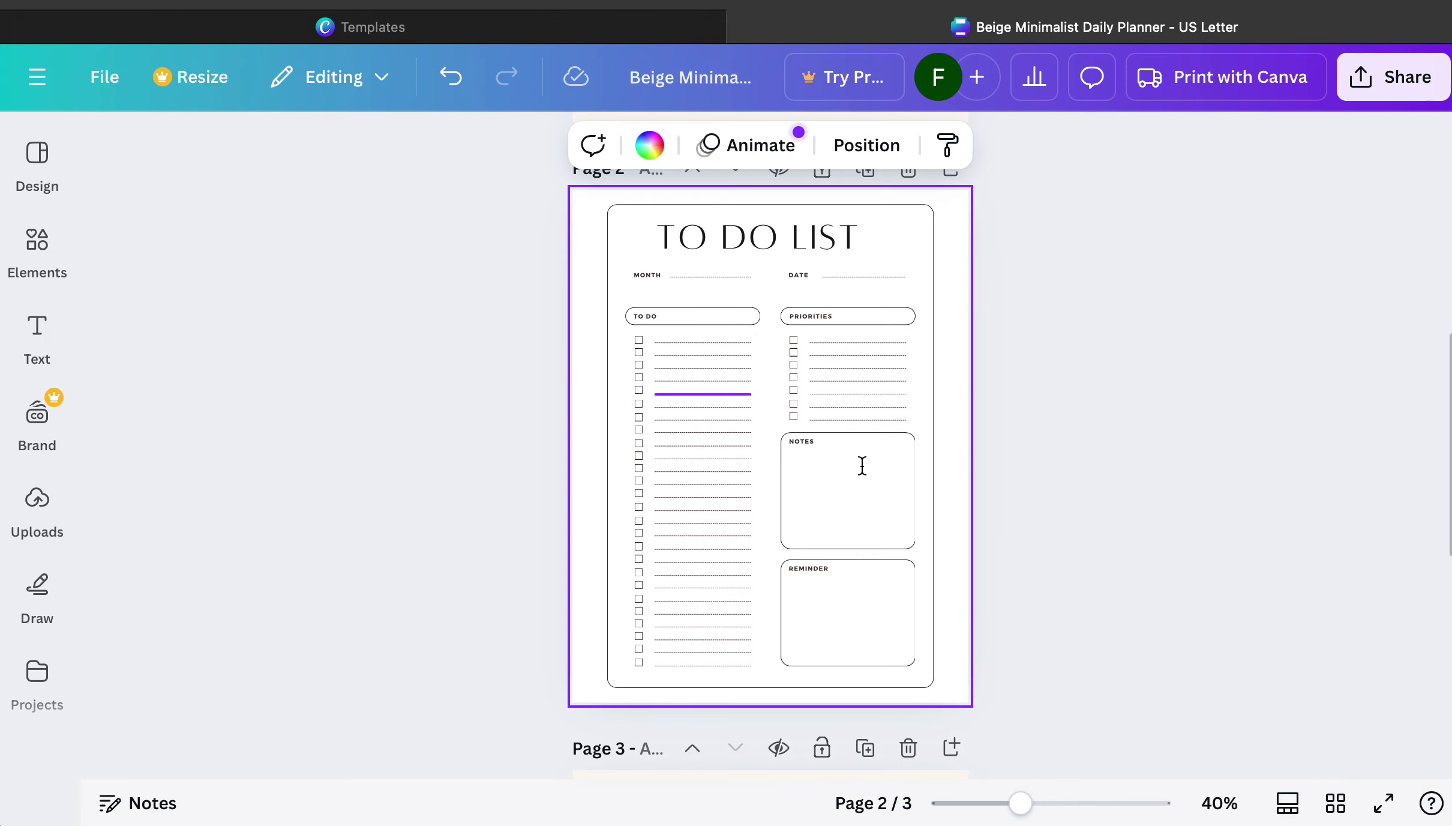
{"action": "scroll", "coordinate": [900, 456], "scroll_direction": "up", "scroll_amount": 5}
{"action": "scroll", "coordinate": [928, 441], "scroll_direction": "up", "scroll_amount": 5}
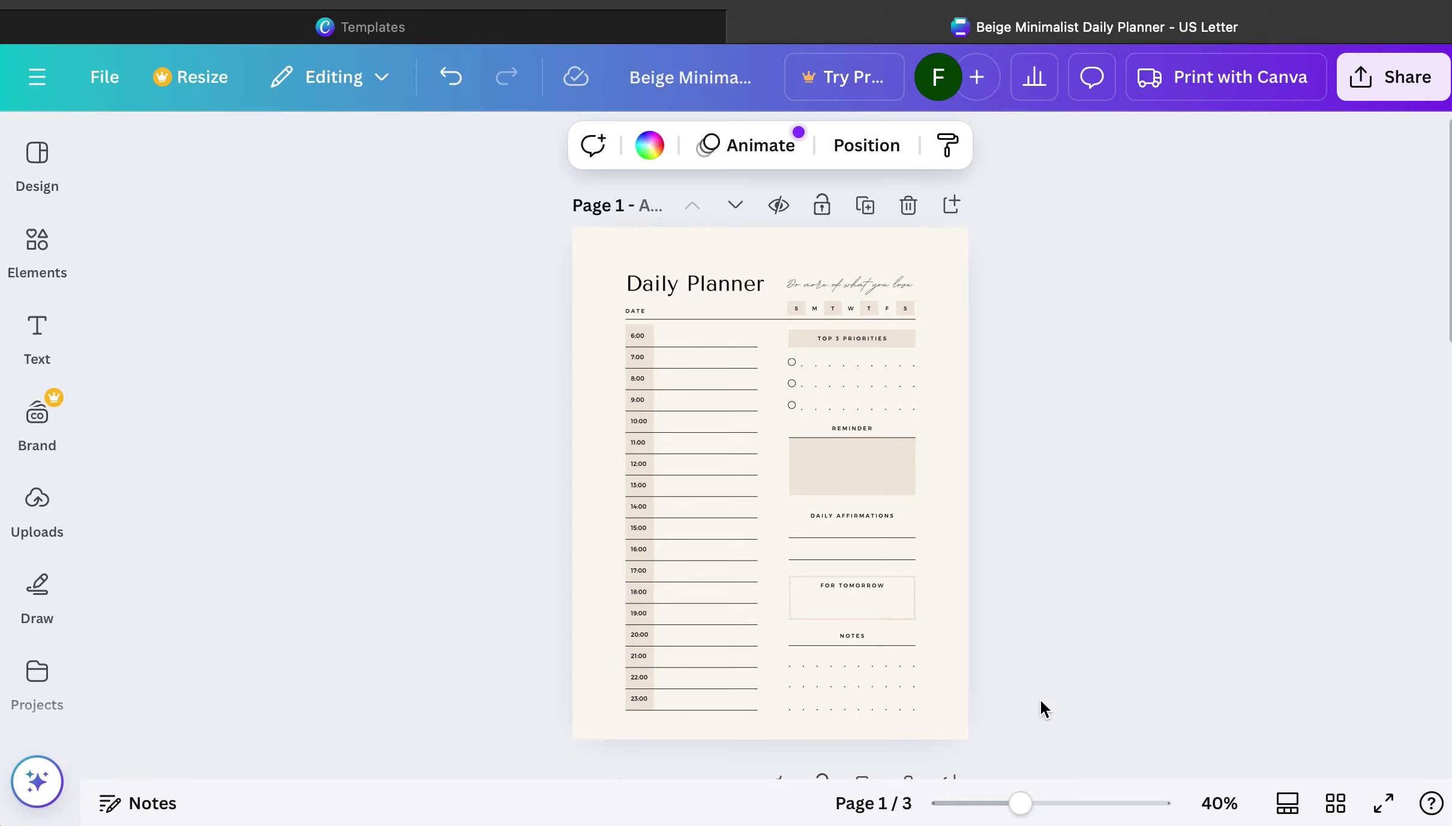
Select the Top 3 Priorities circles and dotted lines on the daily planner page.
{"action": "left_click_drag", "start_coordinate": [1020, 803], "coordinate": [1078, 803]}
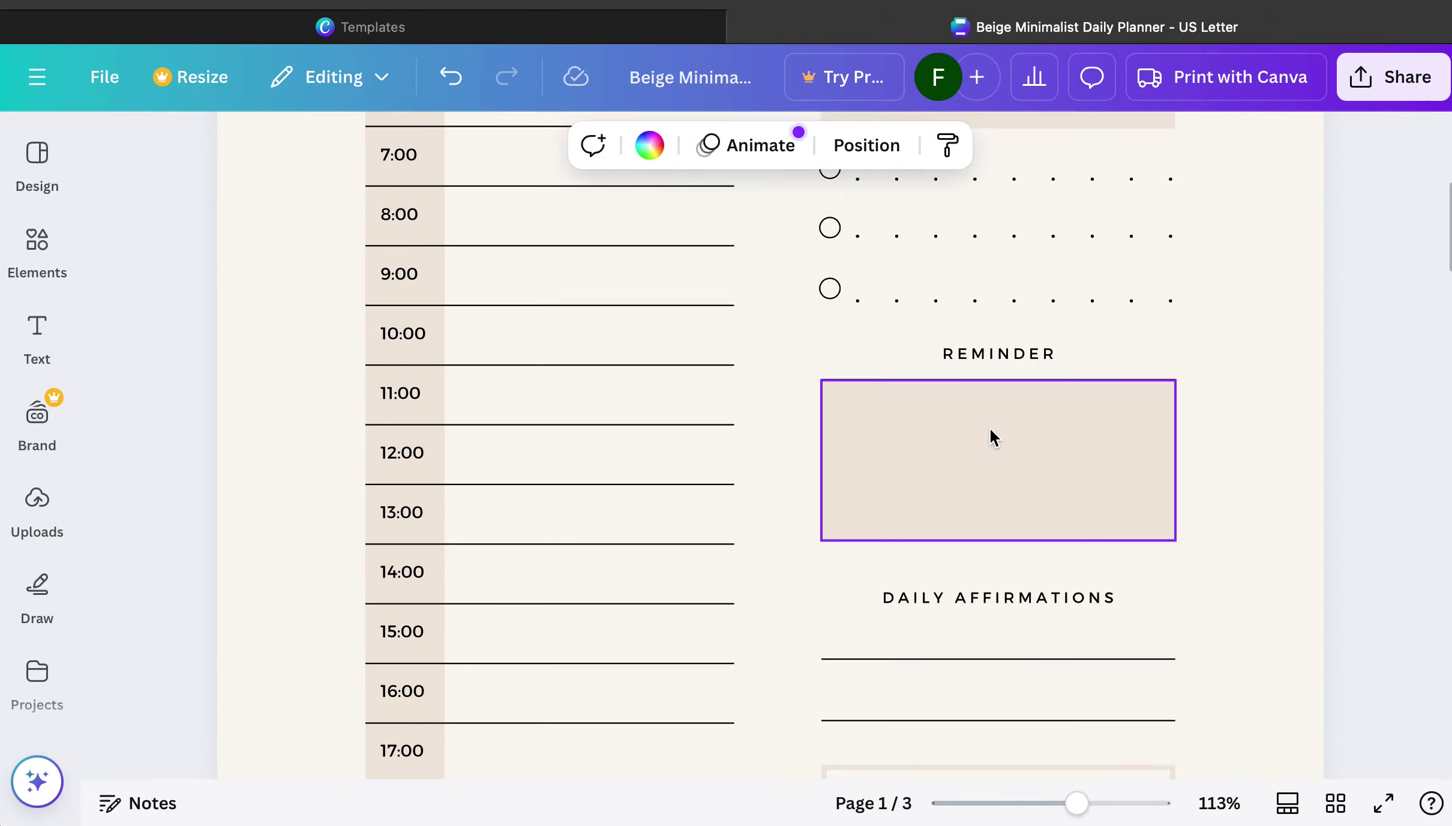
{"action": "scroll", "coordinate": [1103, 471], "scroll_direction": "up", "scroll_amount": 3}
{"action": "left_click", "coordinate": [1237, 503]}
{"action": "left_click_drag", "start_coordinate": [825, 399], "coordinate": [1207, 599]}
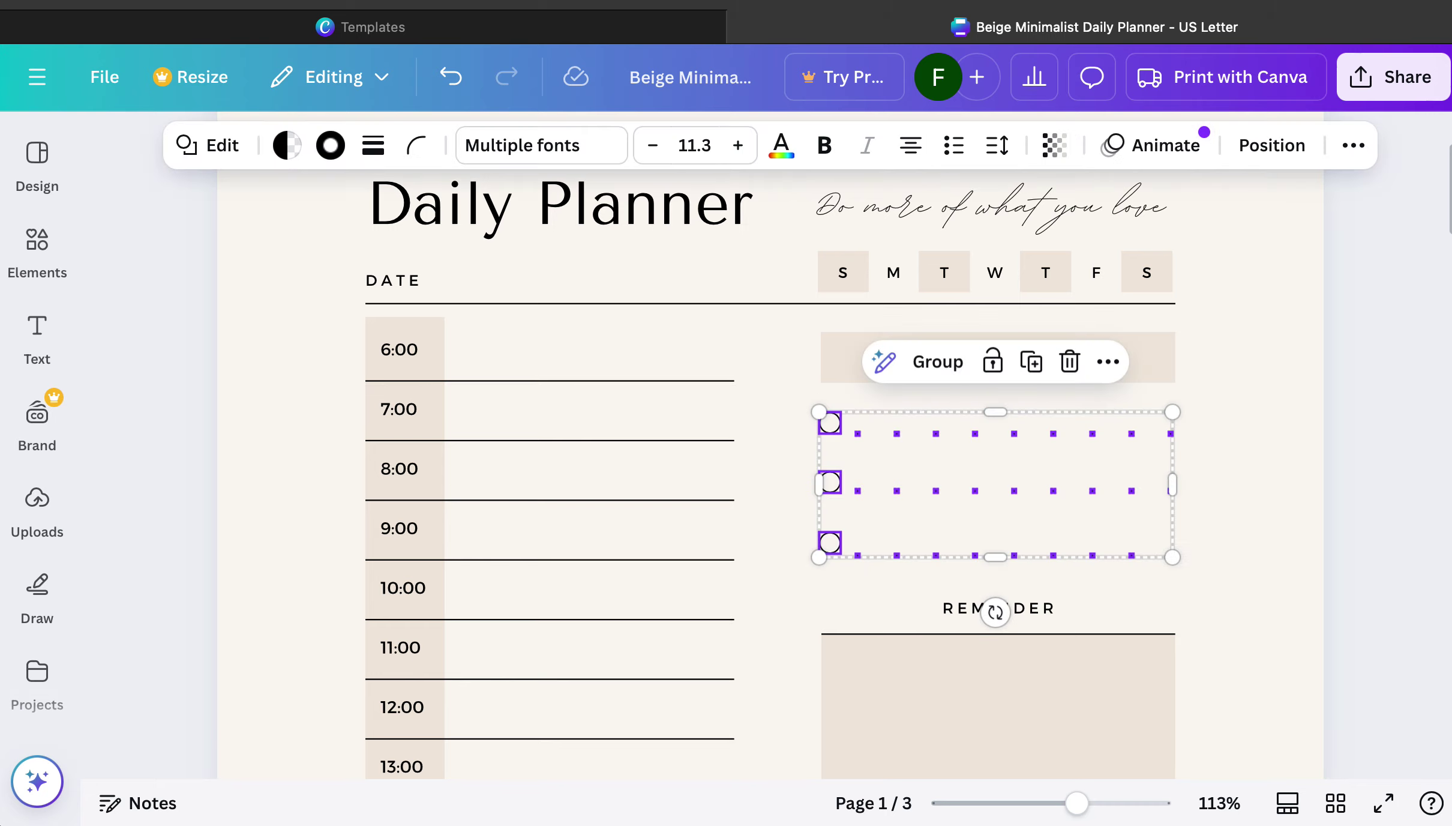
{"action": "left_click_drag", "start_coordinate": [1061, 806], "coordinate": [1019, 813]}
{"action": "scroll", "coordinate": [966, 564], "scroll_direction": "down", "scroll_amount": 7}
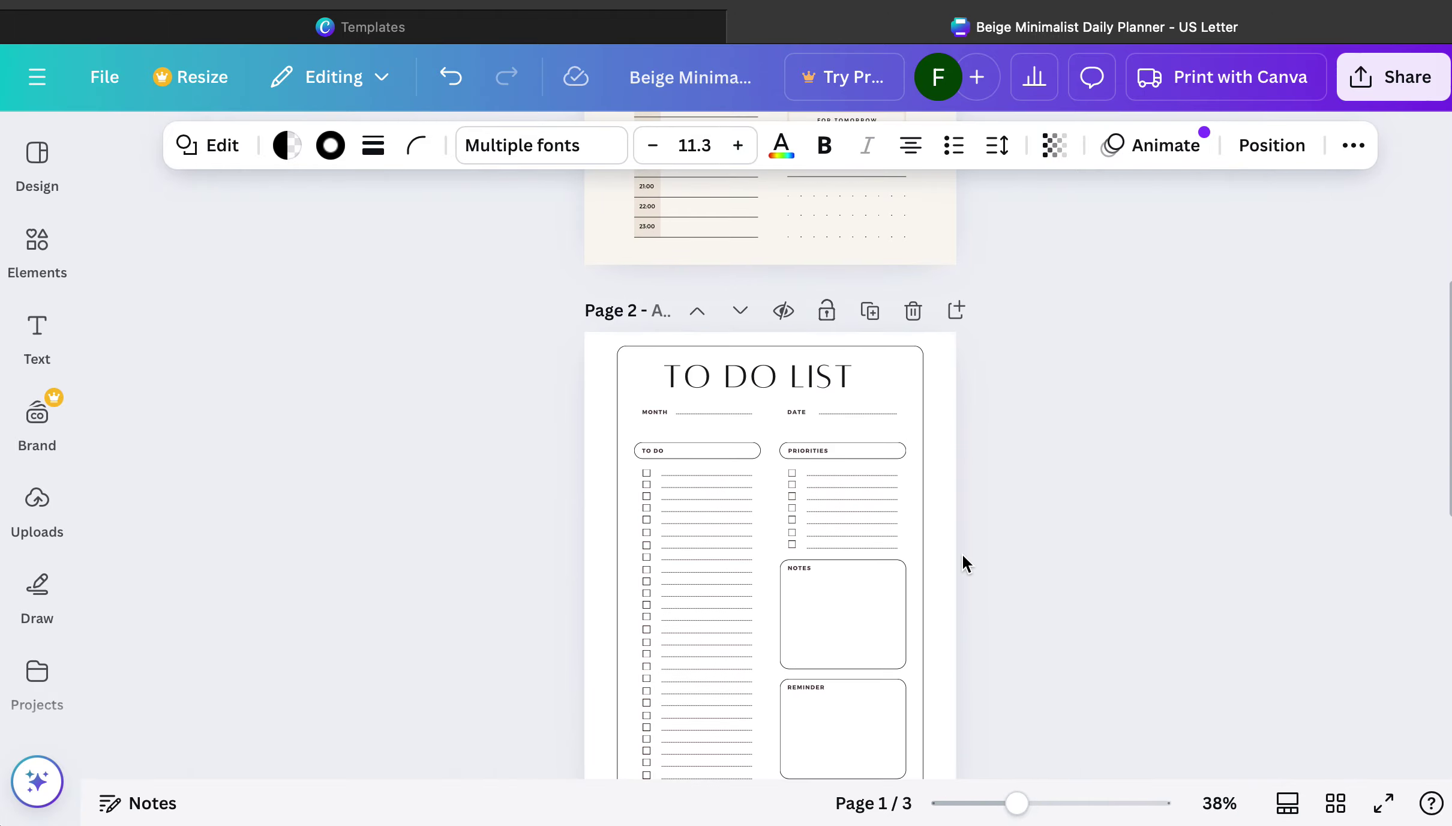
On the To Do List page, select the Priorities checkboxes and lines, undoing an accidental frame move.
{"action": "left_click_drag", "start_coordinate": [1018, 804], "coordinate": [1052, 805]}
{"action": "left_click", "coordinate": [1078, 588]}
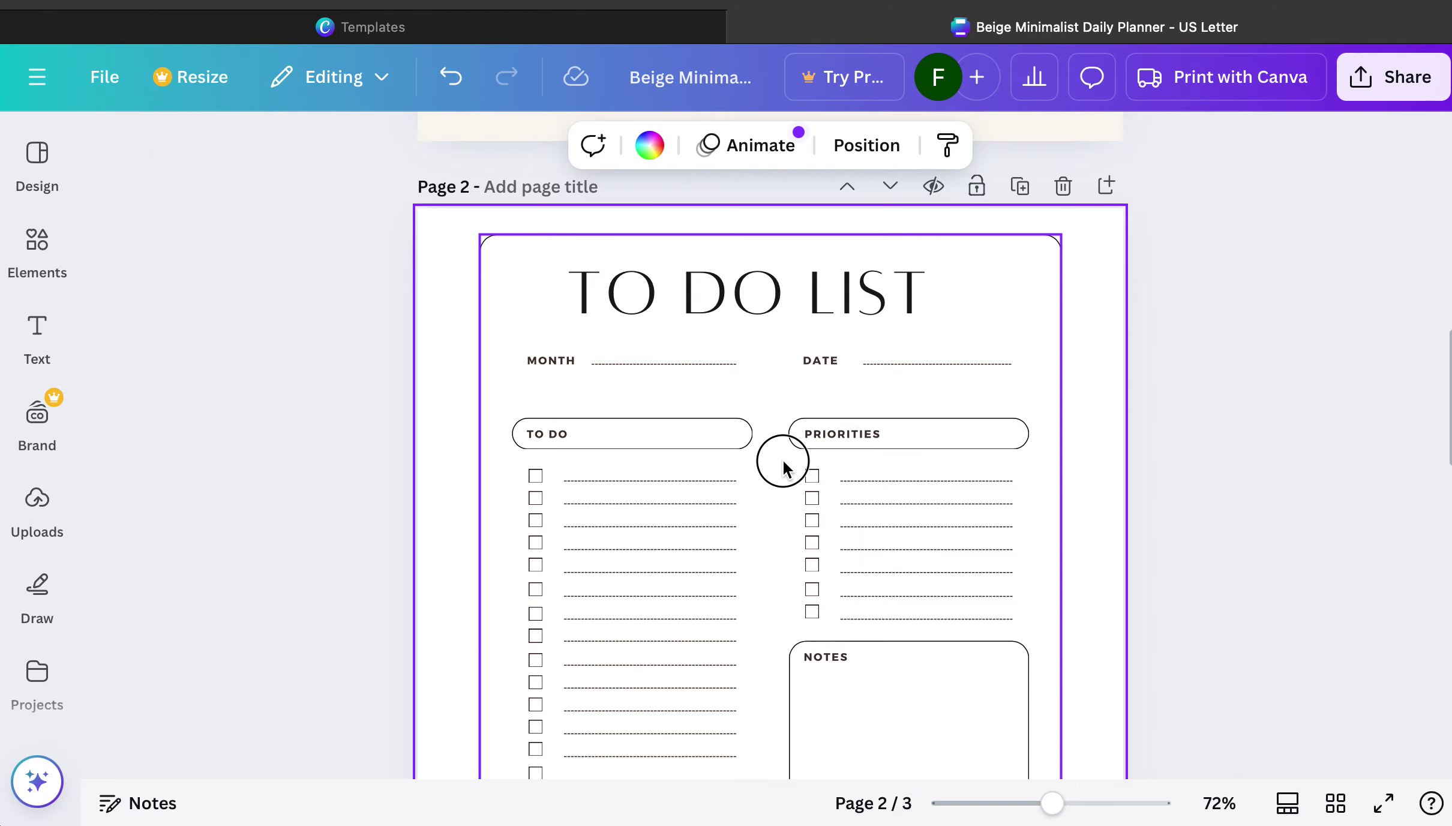
{"action": "mouse_move", "coordinate": [778, 457]}
{"action": "left_mouse_down"}
{"action": "mouse_move", "coordinate": [1012, 620]}
{"action": "mouse_move", "coordinate": [770, 483]}
{"action": "left_mouse_up"}
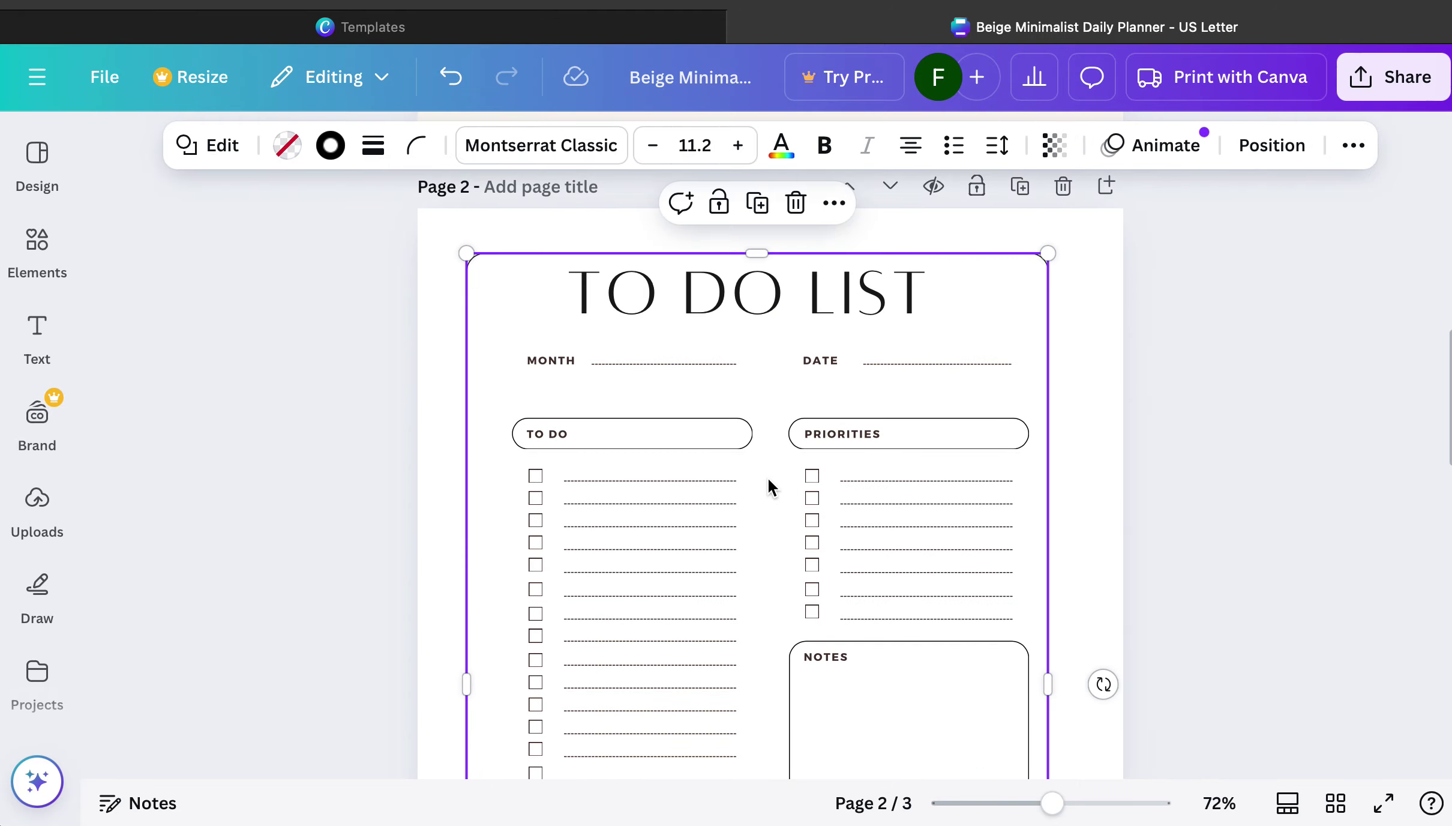
{"action": "key", "text": "super+z"}
{"action": "left_click", "coordinate": [1012, 611]}
{"action": "left_click", "coordinate": [1025, 615]}
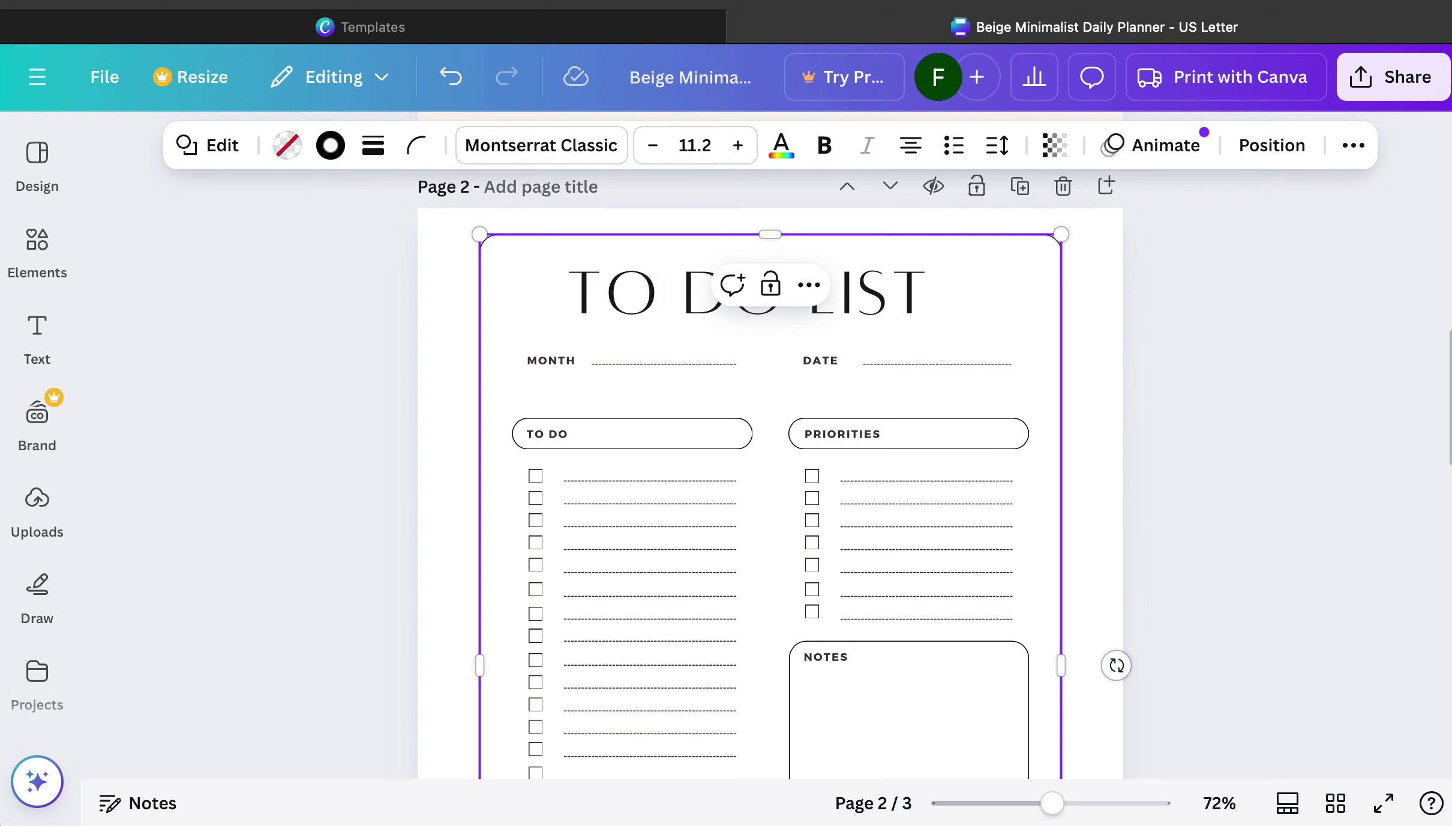
{"action": "left_click", "coordinate": [1106, 542]}
{"action": "left_click", "coordinate": [1030, 614]}
{"action": "left_click_drag", "start_coordinate": [1060, 625], "coordinate": [762, 476]}
Delete the Priorities checklist and paste in the copied priority circles and dotted lines.
{"action": "key", "text": "Delete"}
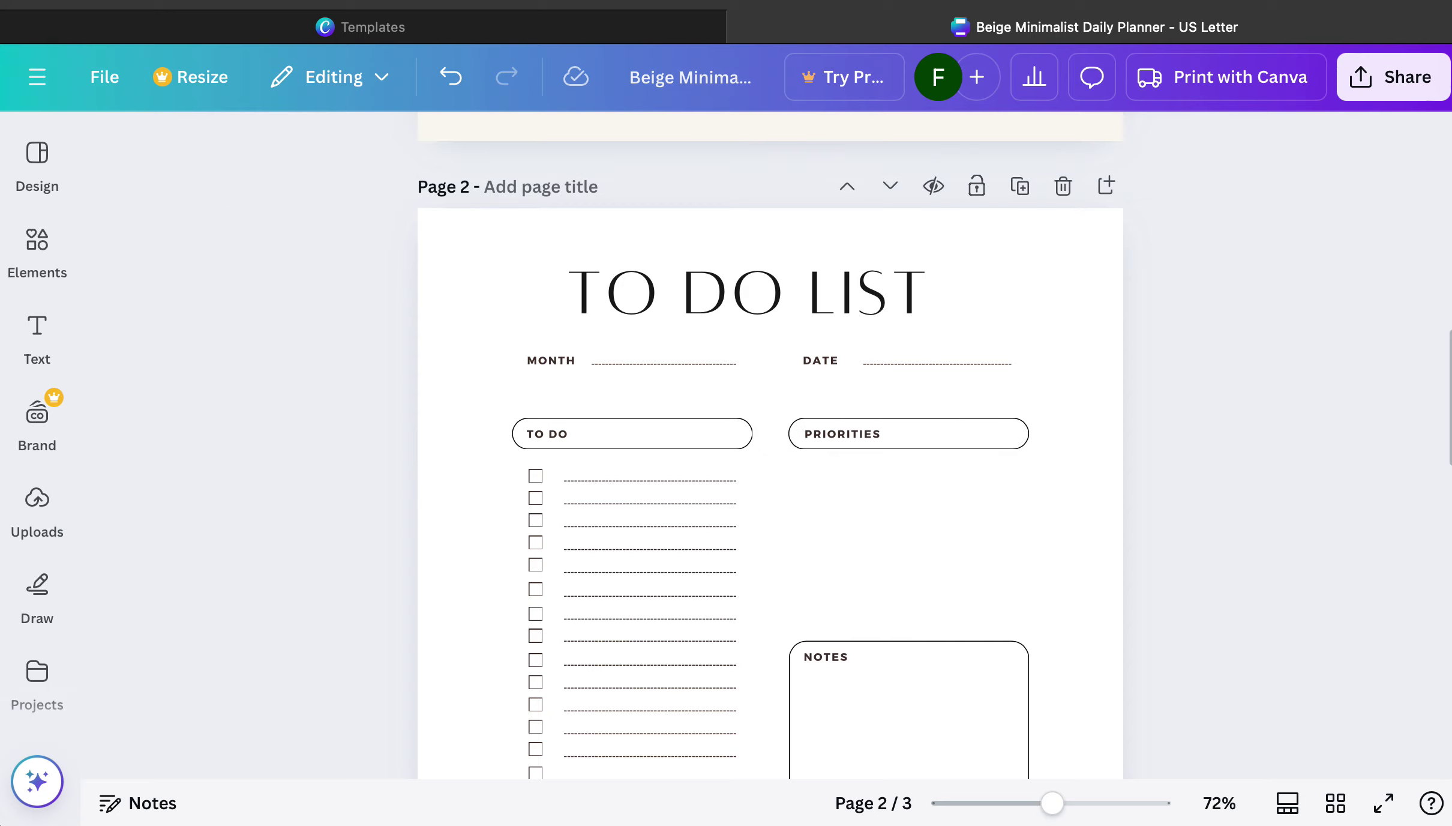
{"action": "key", "text": "super+z"}
{"action": "left_click", "coordinate": [980, 560]}
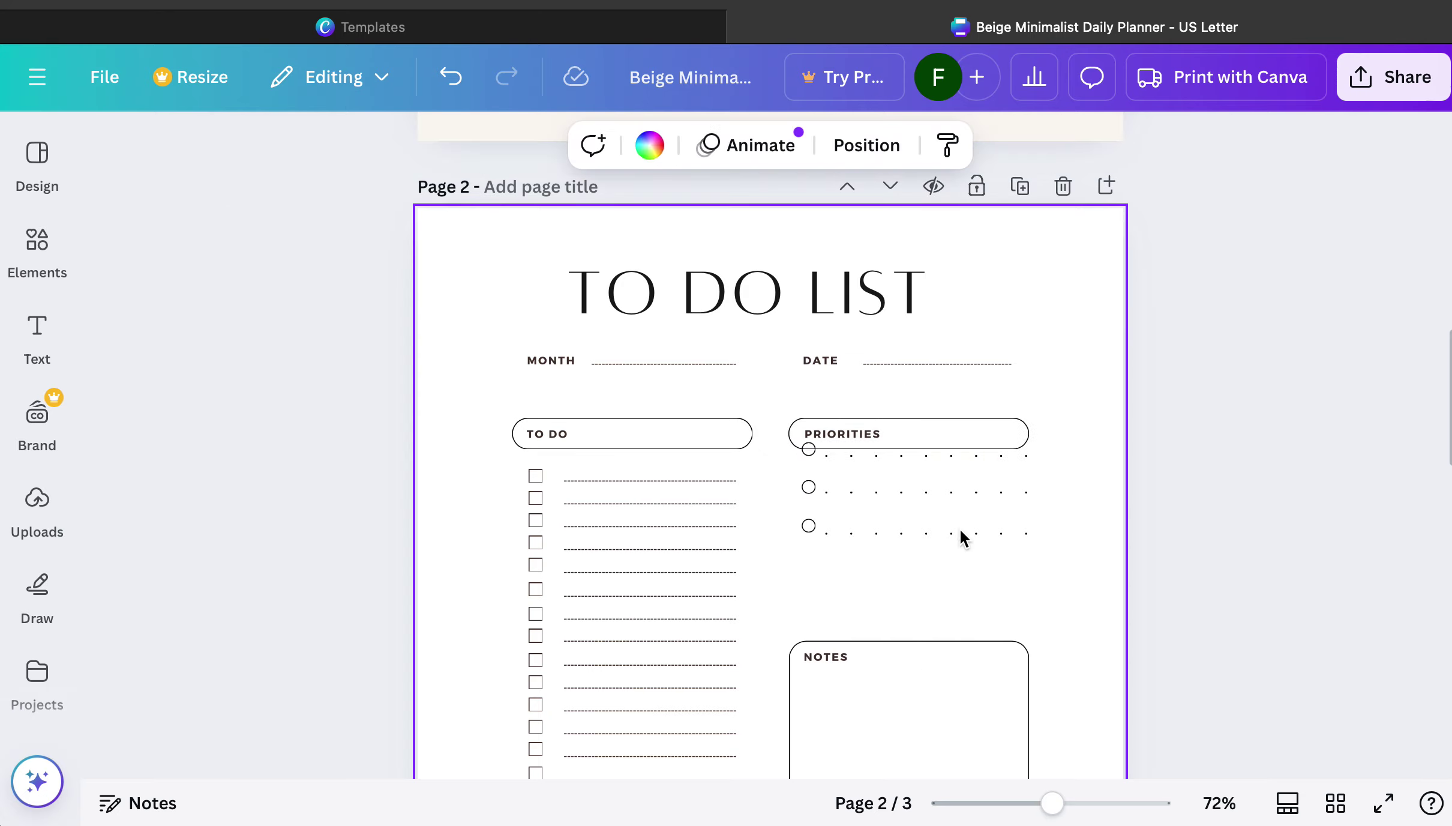
{"action": "left_click_drag", "start_coordinate": [1051, 569], "coordinate": [852, 509]}
Line up the PRIORITIES pill with the TO DO pill and move the priority rows beneath it.
{"action": "left_click", "coordinate": [954, 487]}
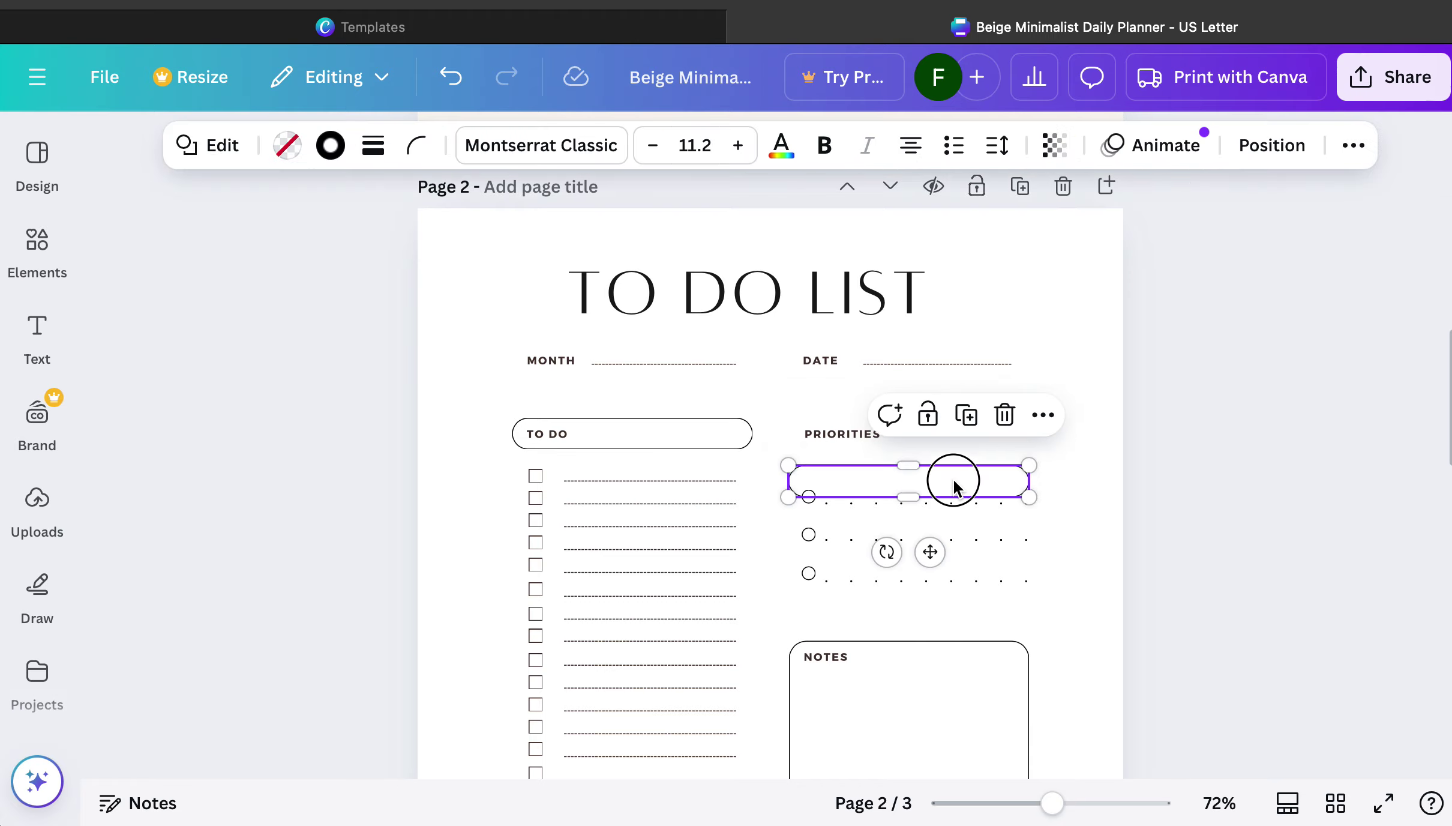
{"action": "left_click_drag", "start_coordinate": [955, 486], "coordinate": [954, 433]}
{"action": "left_click", "coordinate": [1099, 531]}
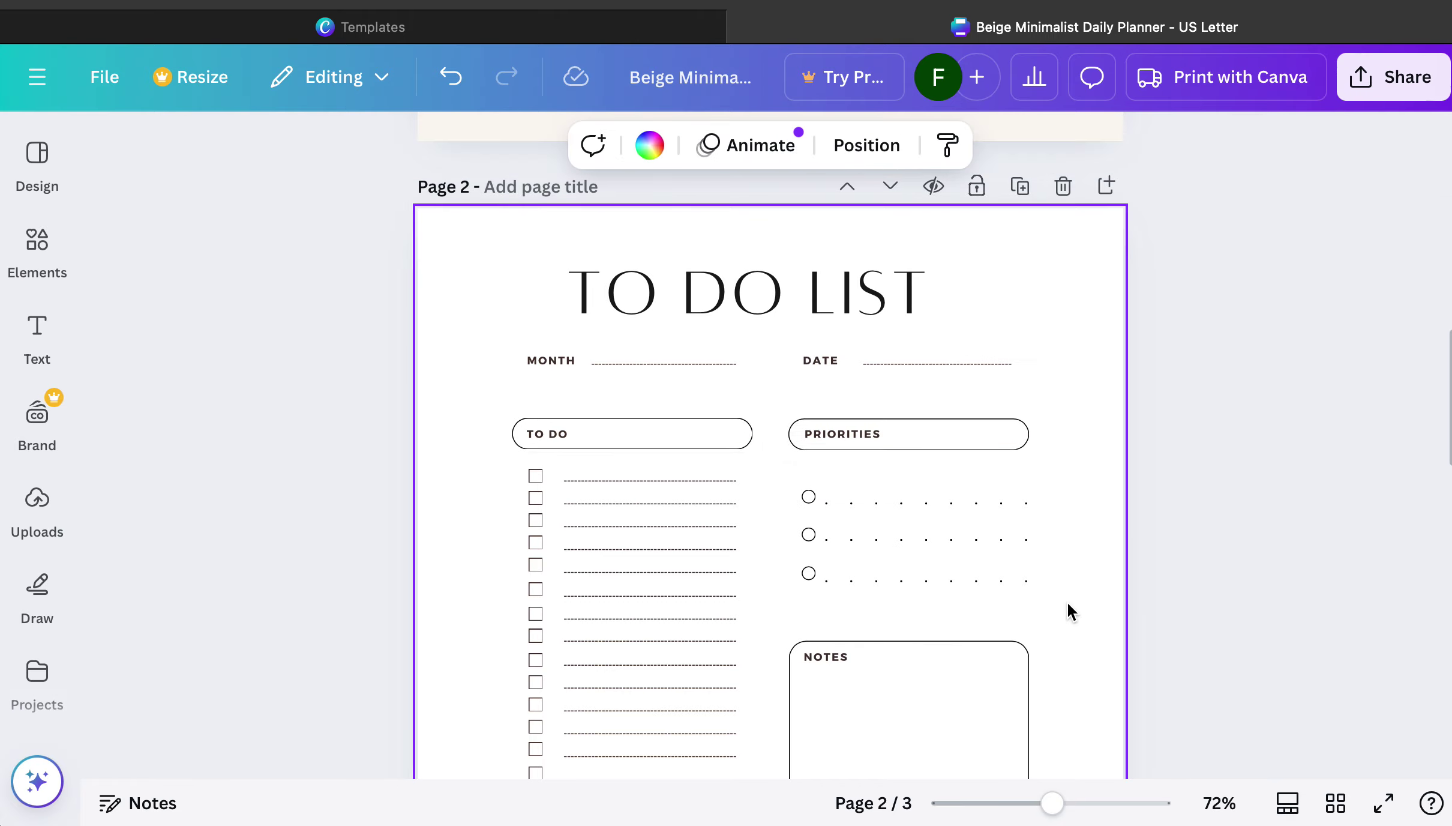
{"action": "left_click_drag", "start_coordinate": [1067, 602], "coordinate": [790, 471]}
{"action": "left_click_drag", "start_coordinate": [894, 525], "coordinate": [899, 515]}
{"action": "left_click", "coordinate": [1089, 608]}
{"action": "scroll", "coordinate": [1089, 608], "scroll_direction": "up", "scroll_amount": 3}
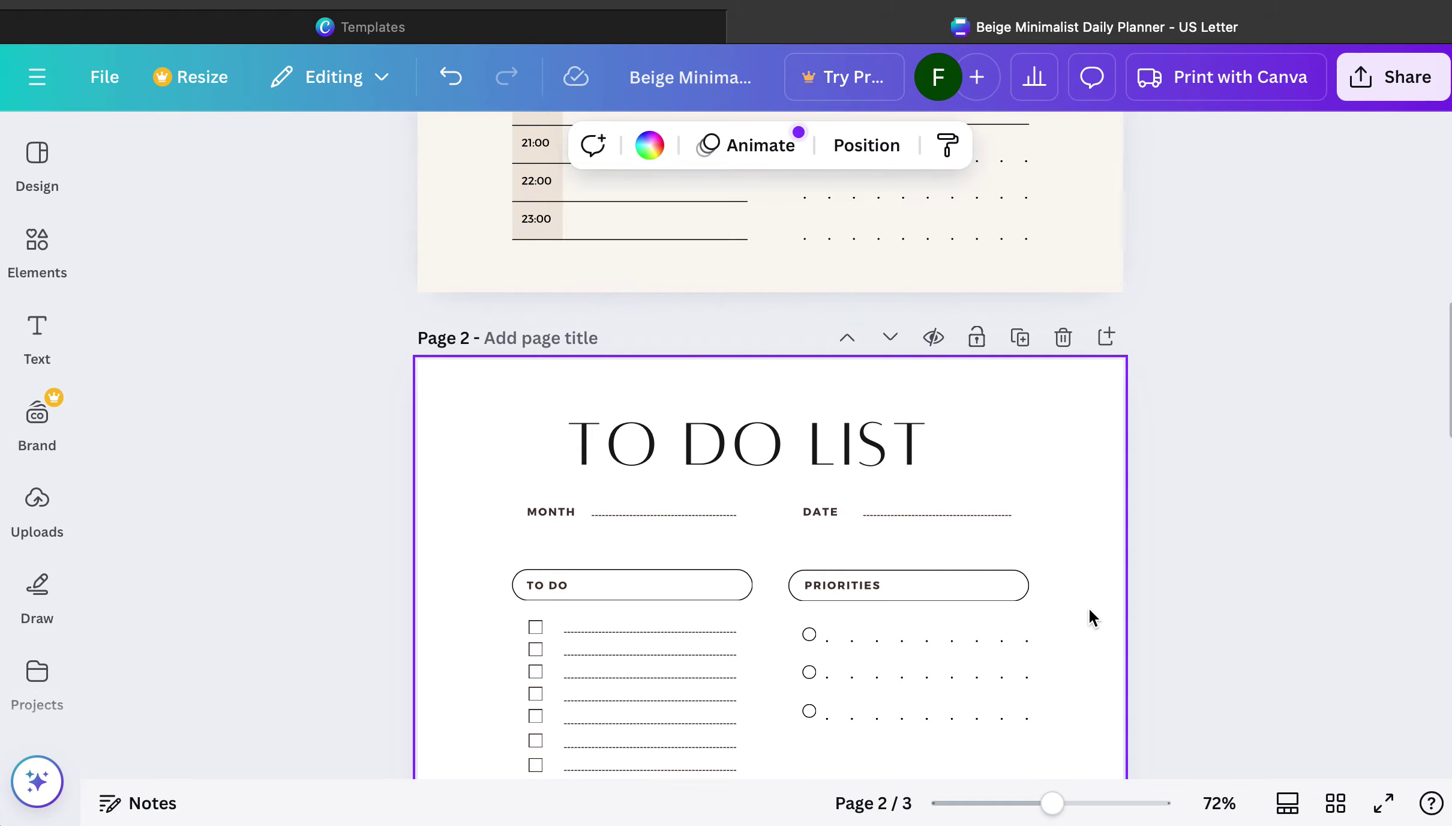
{"action": "scroll", "coordinate": [1089, 608], "scroll_direction": "down", "scroll_amount": 6}
Stretch the NOTES box down so it fills the right column.
{"action": "scroll", "coordinate": [1089, 608], "scroll_direction": "up", "scroll_amount": 2}
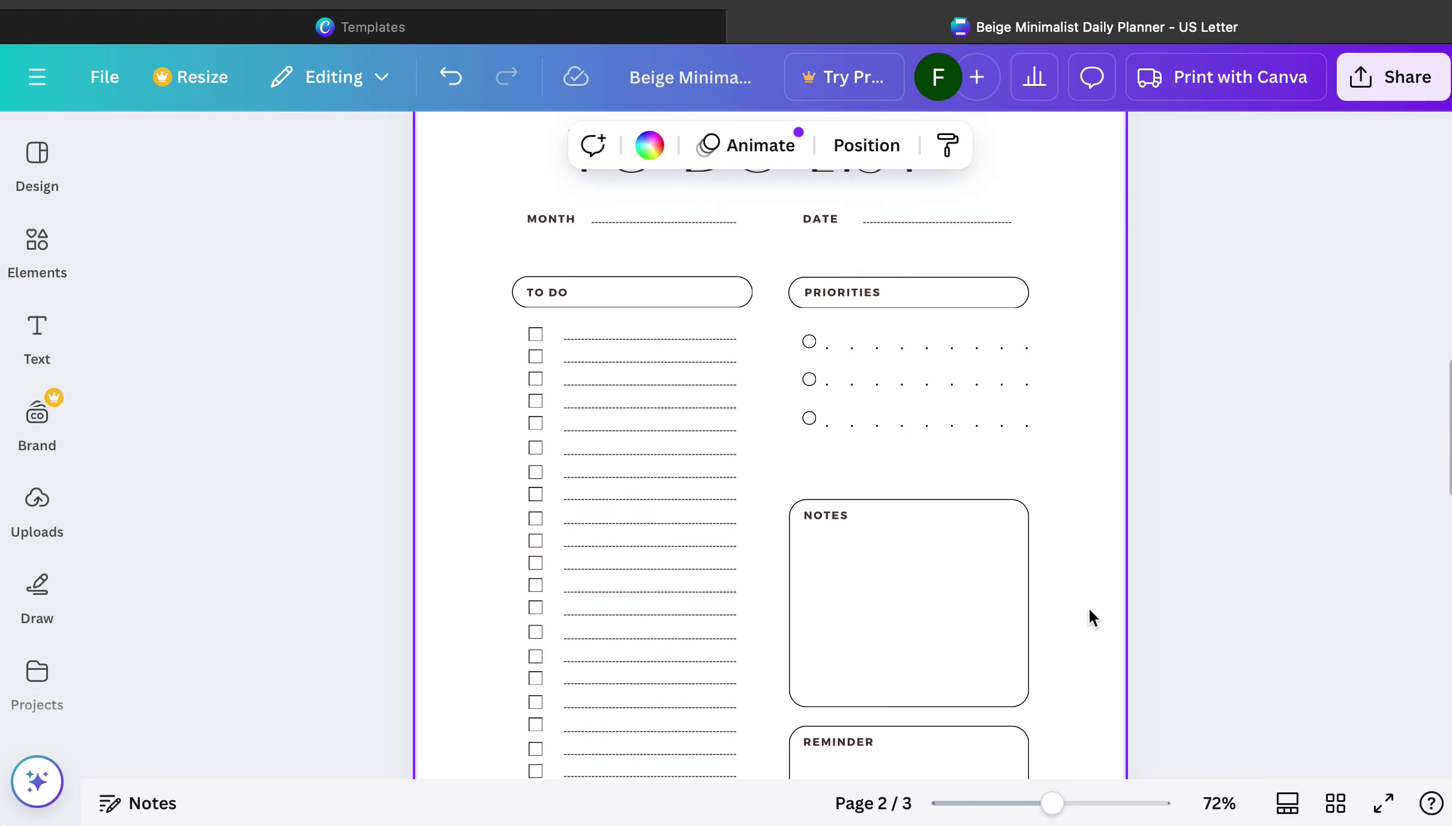
{"action": "scroll", "coordinate": [878, 618], "scroll_direction": "down", "scroll_amount": 4}
{"action": "left_click", "coordinate": [886, 600]}
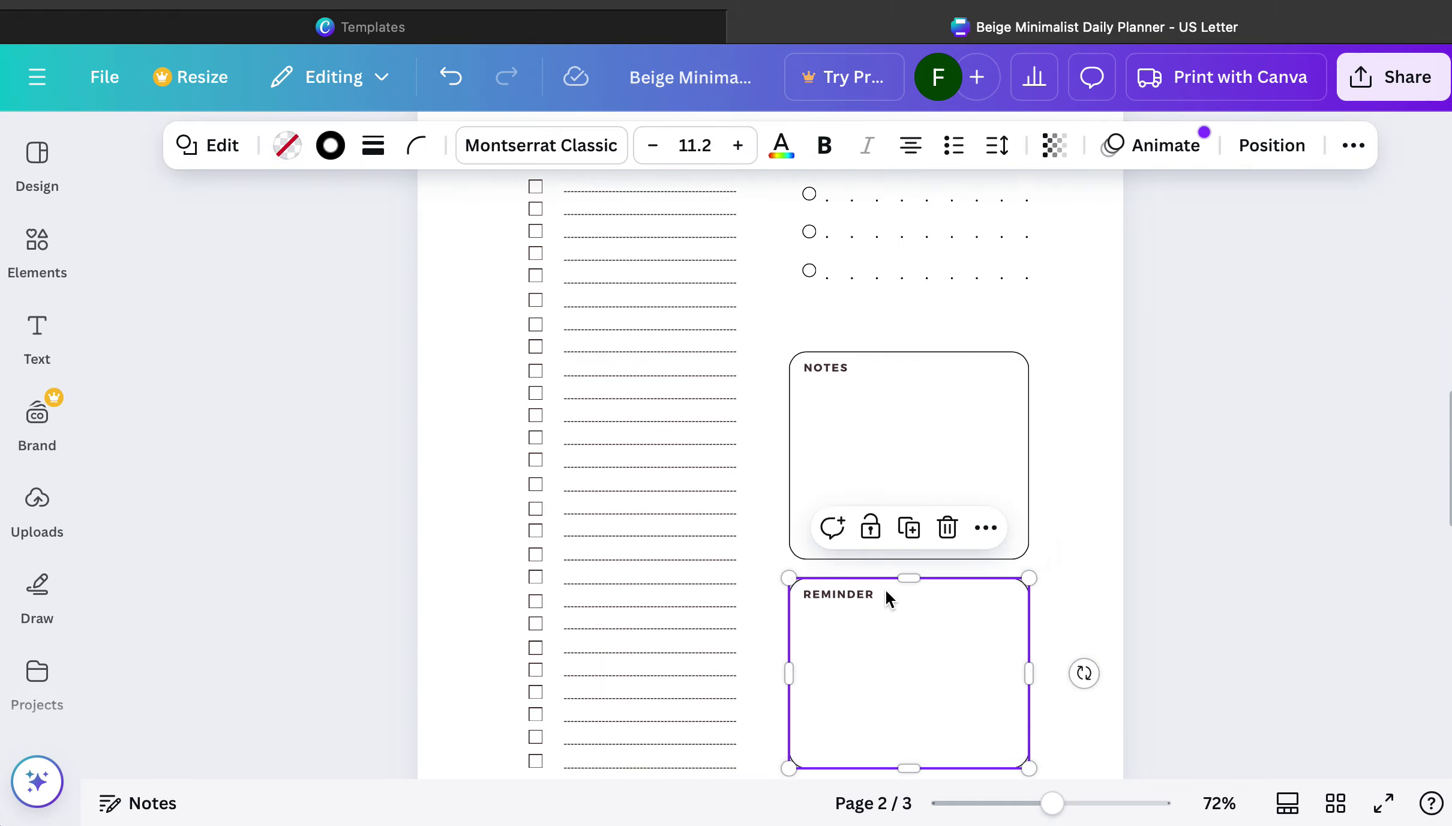
{"action": "left_click", "coordinate": [886, 590]}
{"action": "left_click", "coordinate": [853, 594]}
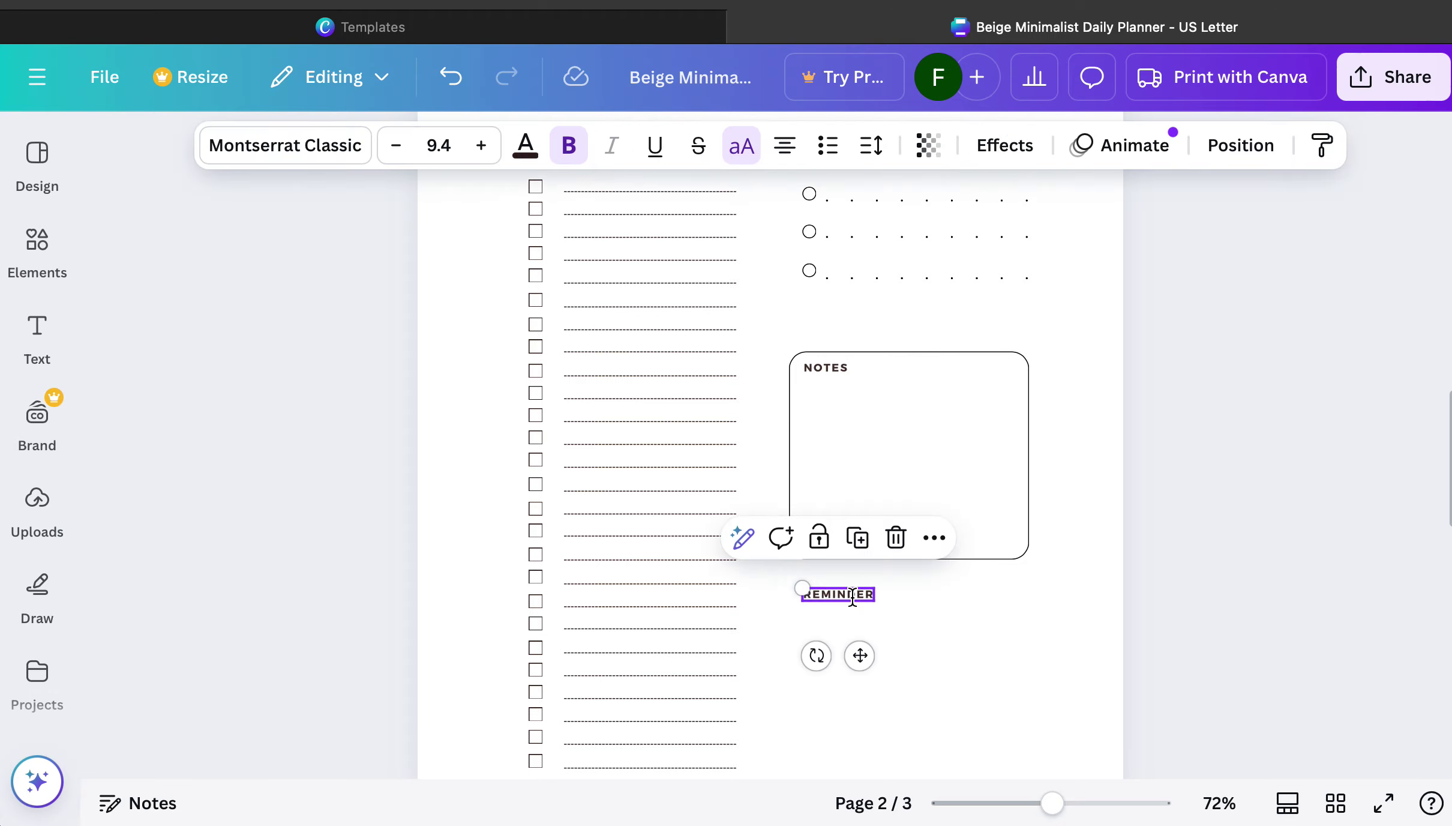
{"action": "left_click", "coordinate": [895, 447]}
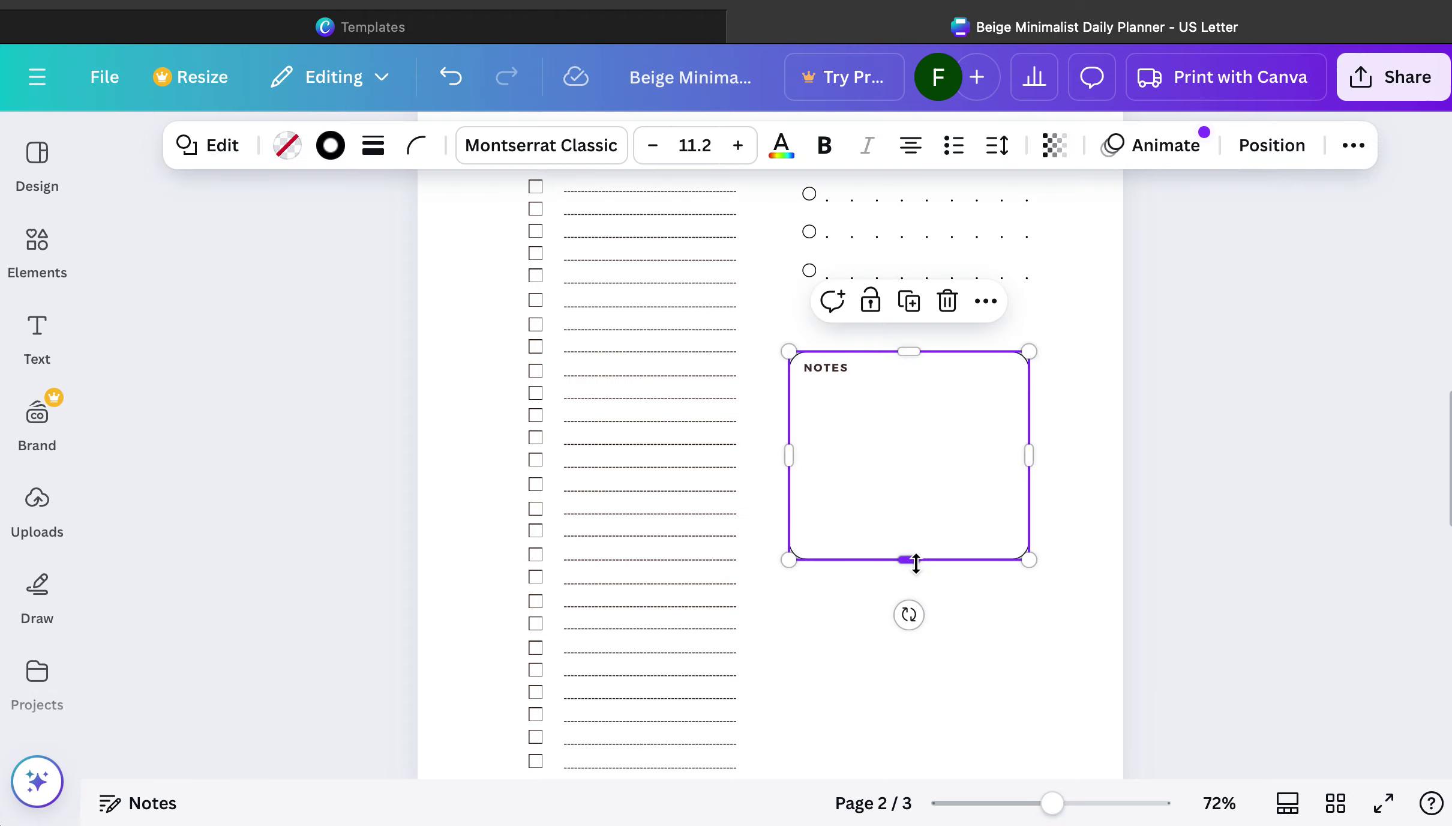
{"action": "scroll", "coordinate": [910, 560], "scroll_direction": "down", "scroll_amount": 1}
{"action": "left_click_drag", "start_coordinate": [909, 515], "coordinate": [937, 713]}
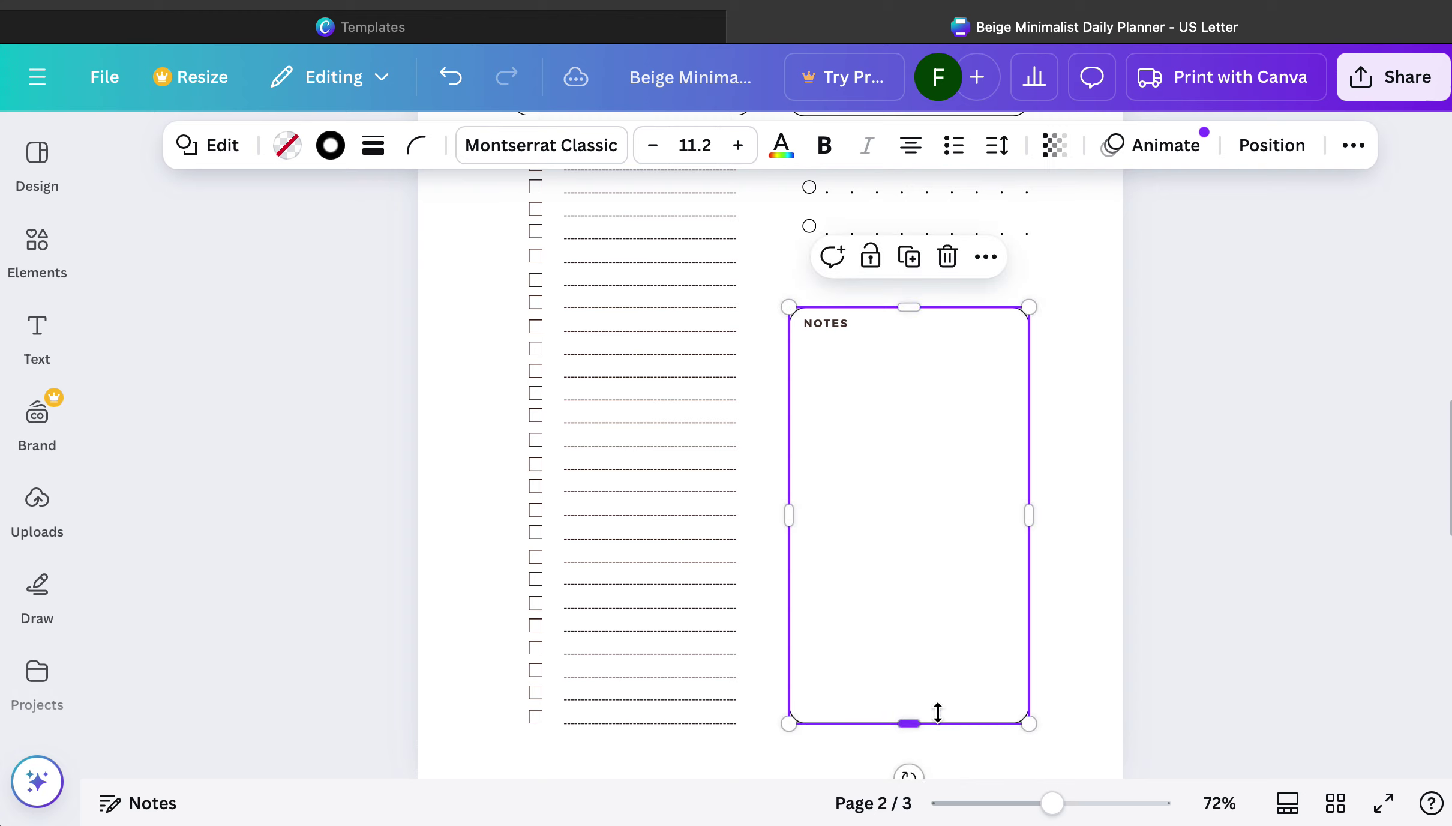
{"action": "left_click", "coordinate": [1080, 600]}
Move the extra fourth Priorities row down so it's evenly spaced below the others.
{"action": "scroll", "coordinate": [1082, 602], "scroll_direction": "up", "scroll_amount": 3}
{"action": "scroll", "coordinate": [1080, 600], "scroll_direction": "up", "scroll_amount": 2}
{"action": "left_click_drag", "start_coordinate": [1060, 473], "coordinate": [782, 457]}
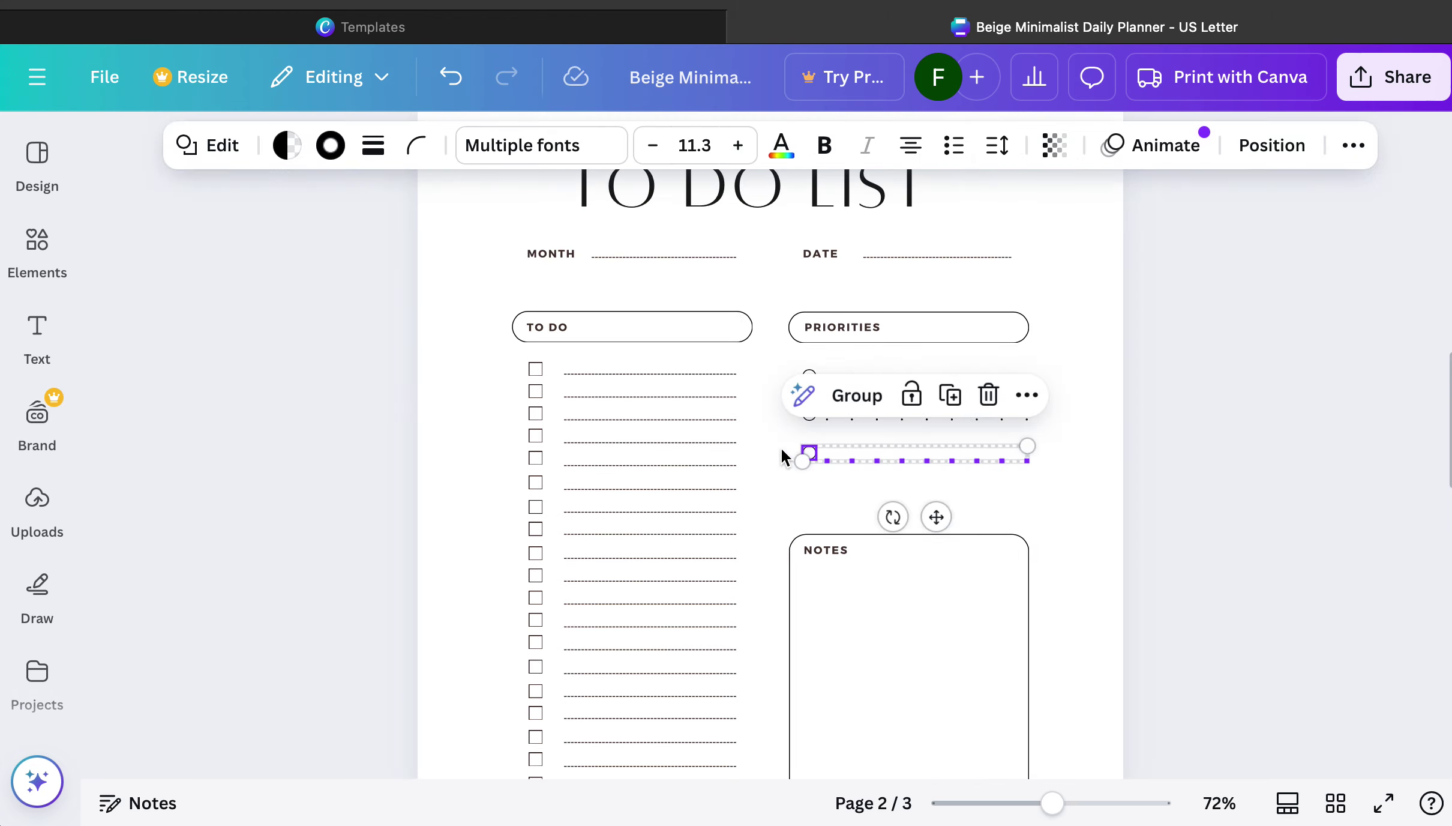
{"action": "left_click", "coordinate": [815, 497]}
{"action": "left_click", "coordinate": [815, 497]}
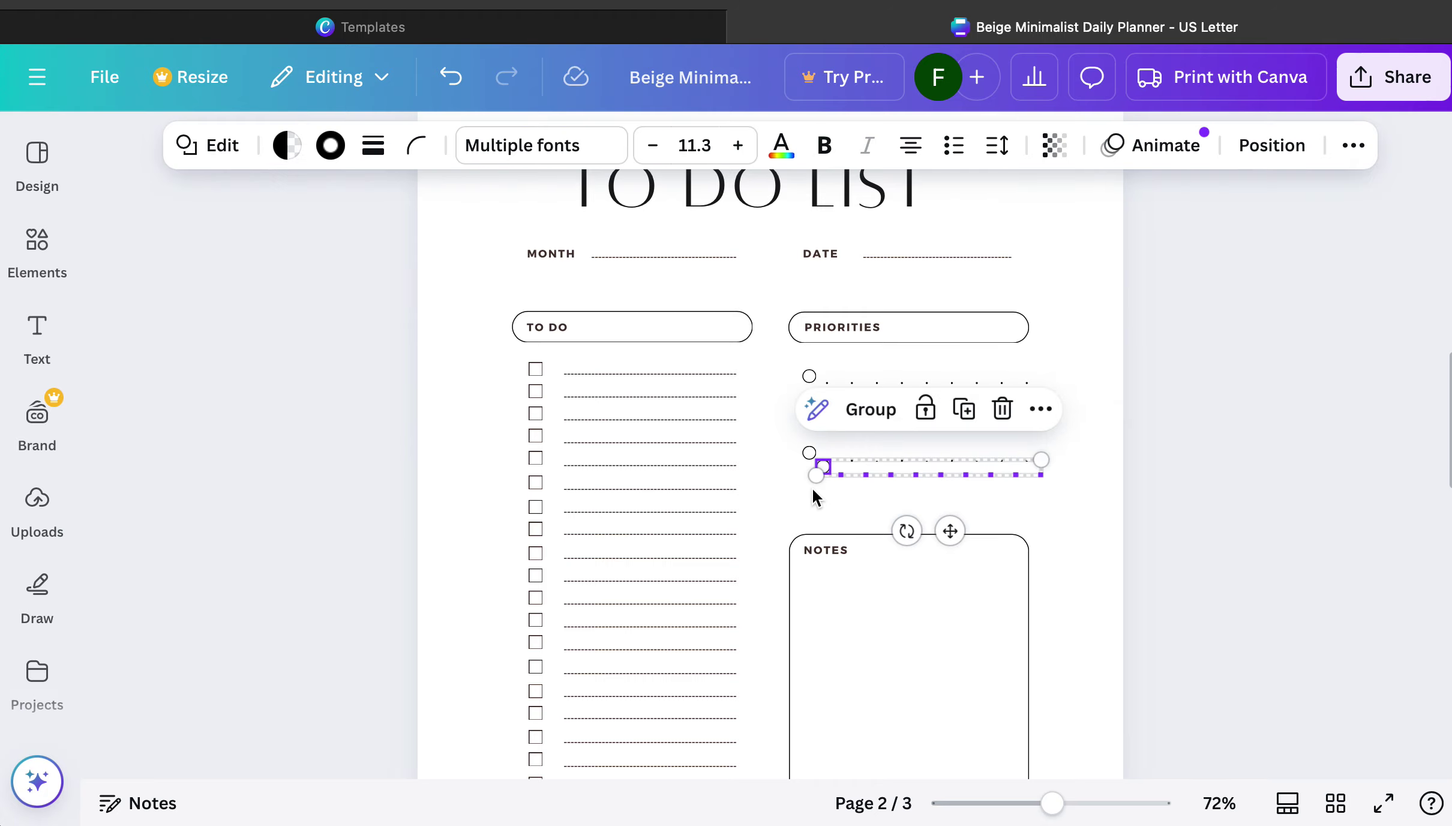
{"action": "left_click_drag", "start_coordinate": [950, 530], "coordinate": [939, 551]}
{"action": "left_click", "coordinate": [1095, 519]}
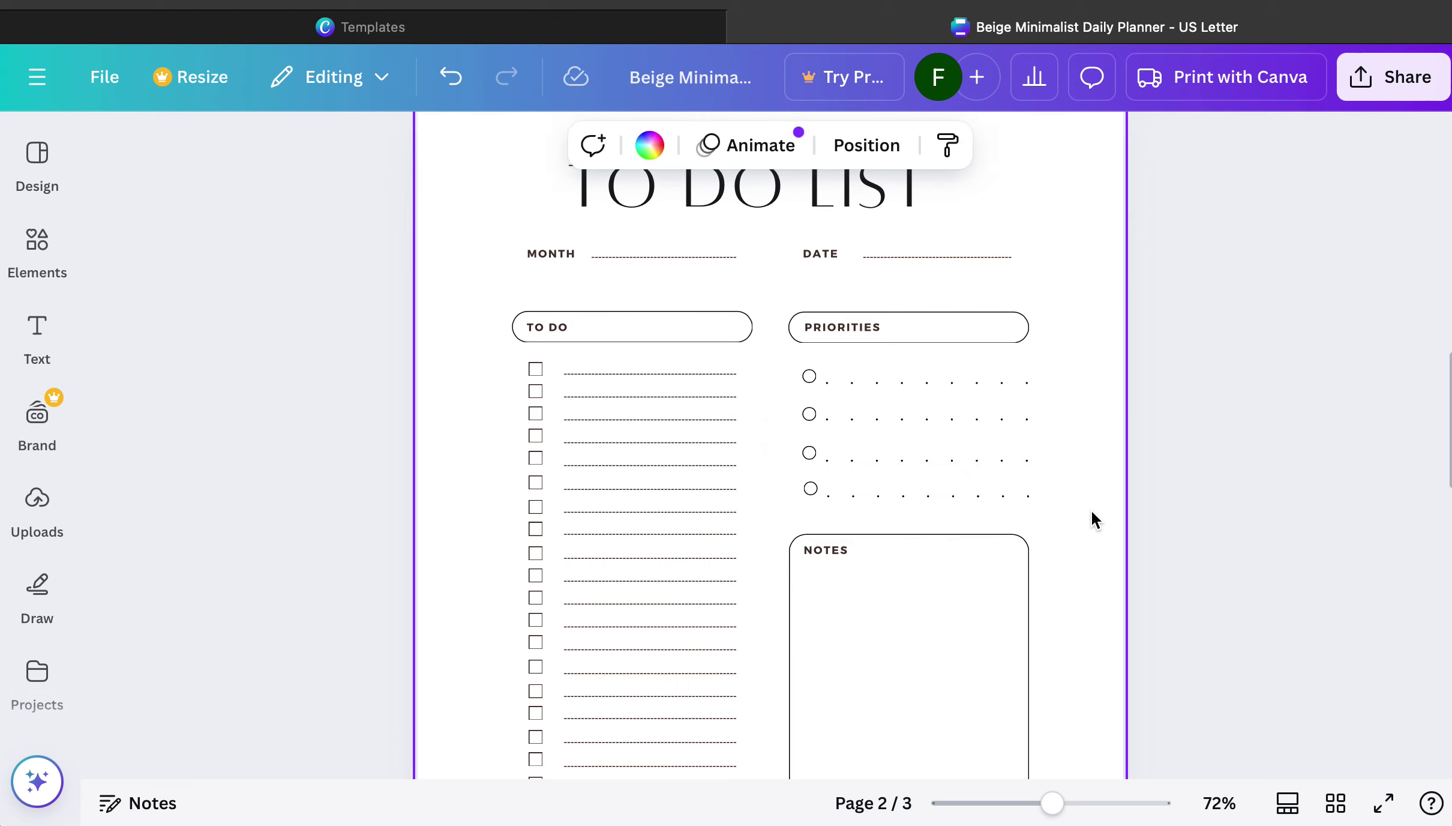
Apply a Shadow effect to the TO DO LIST title.
{"action": "scroll", "coordinate": [1094, 518], "scroll_direction": "up", "scroll_amount": 2}
{"action": "left_click", "coordinate": [764, 243]}
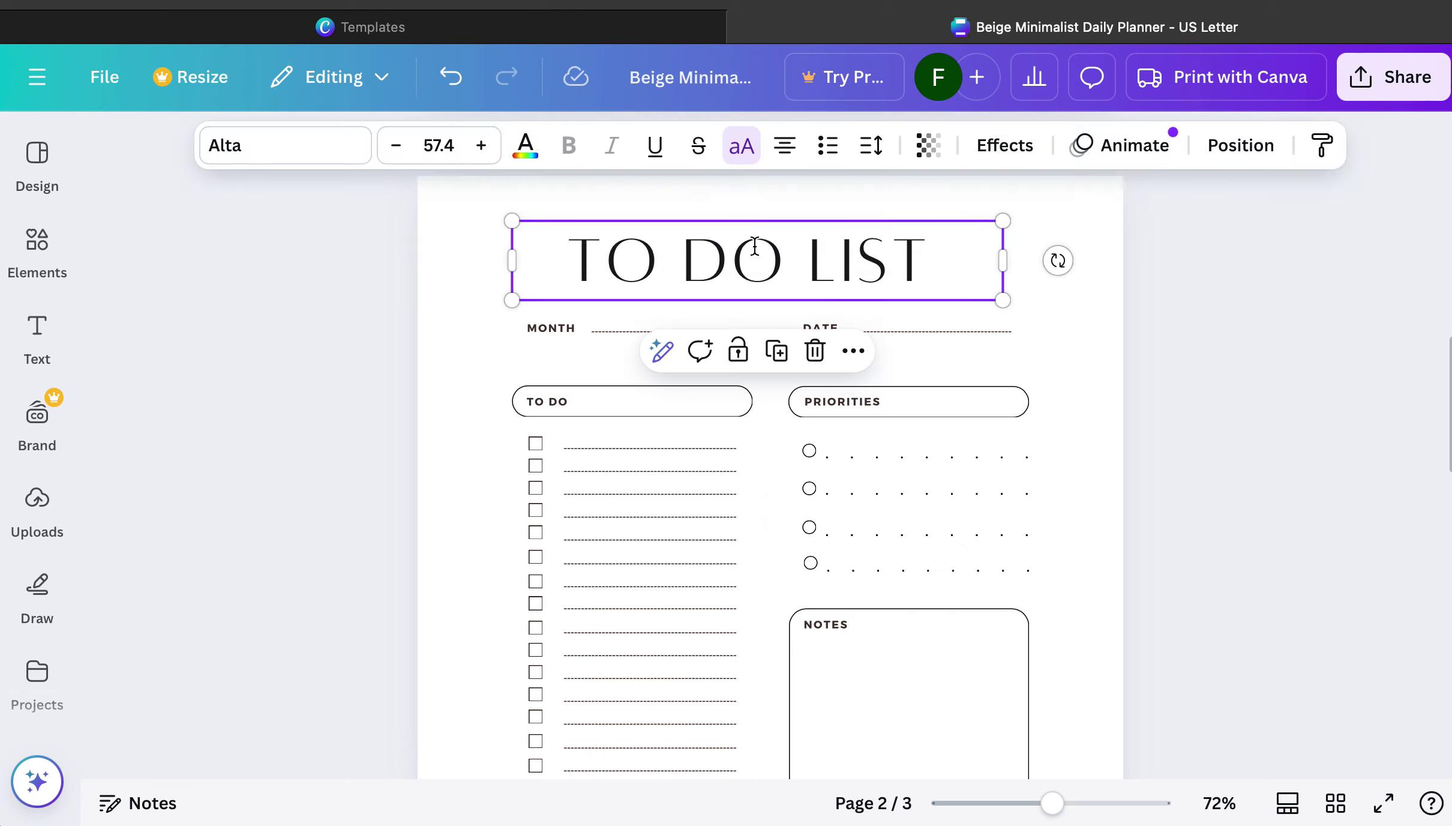
{"action": "left_click", "coordinate": [54, 282]}
{"action": "left_click", "coordinate": [37, 330]}
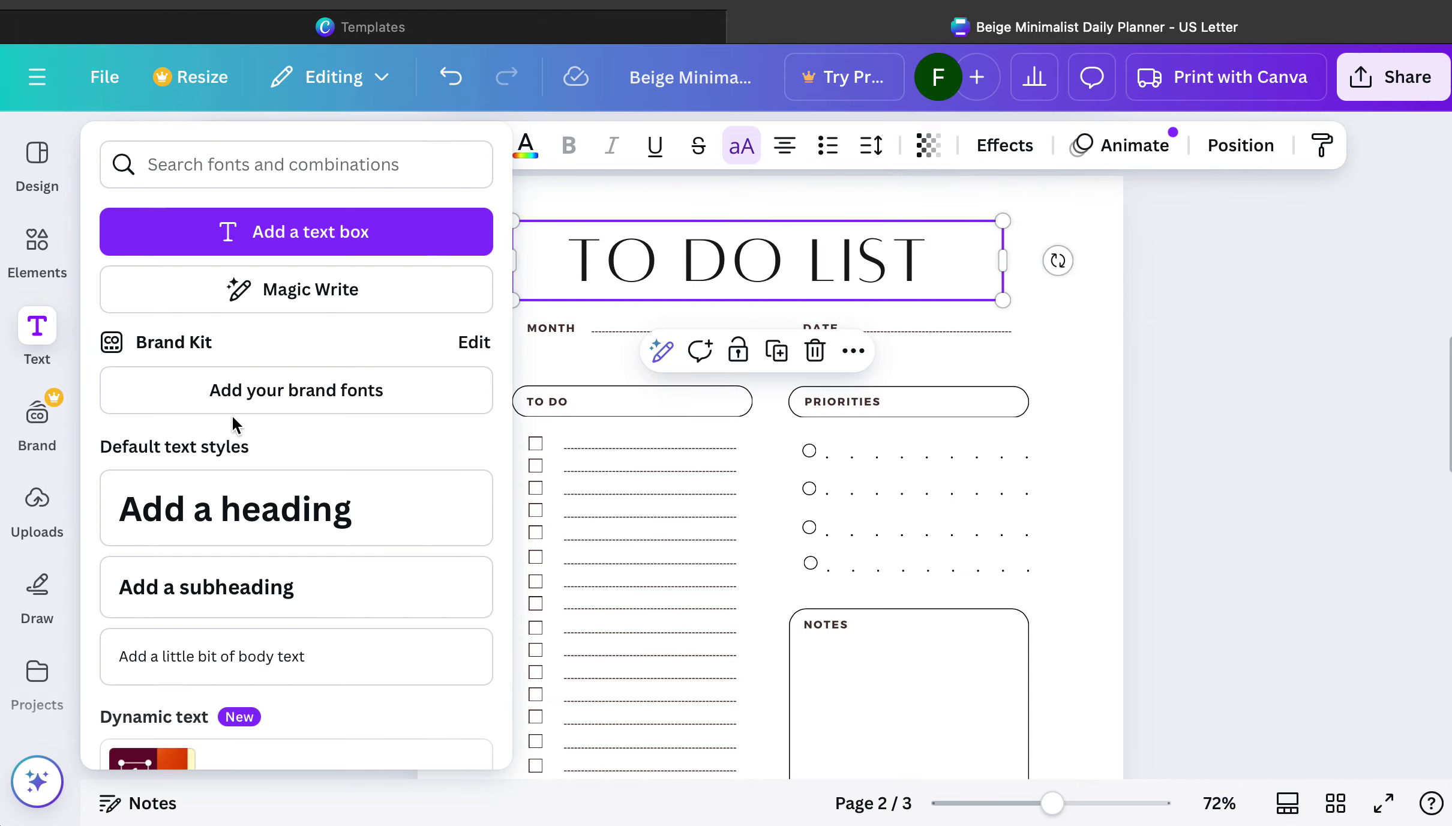
{"action": "left_click", "coordinate": [842, 232]}
{"action": "left_click", "coordinate": [996, 143]}
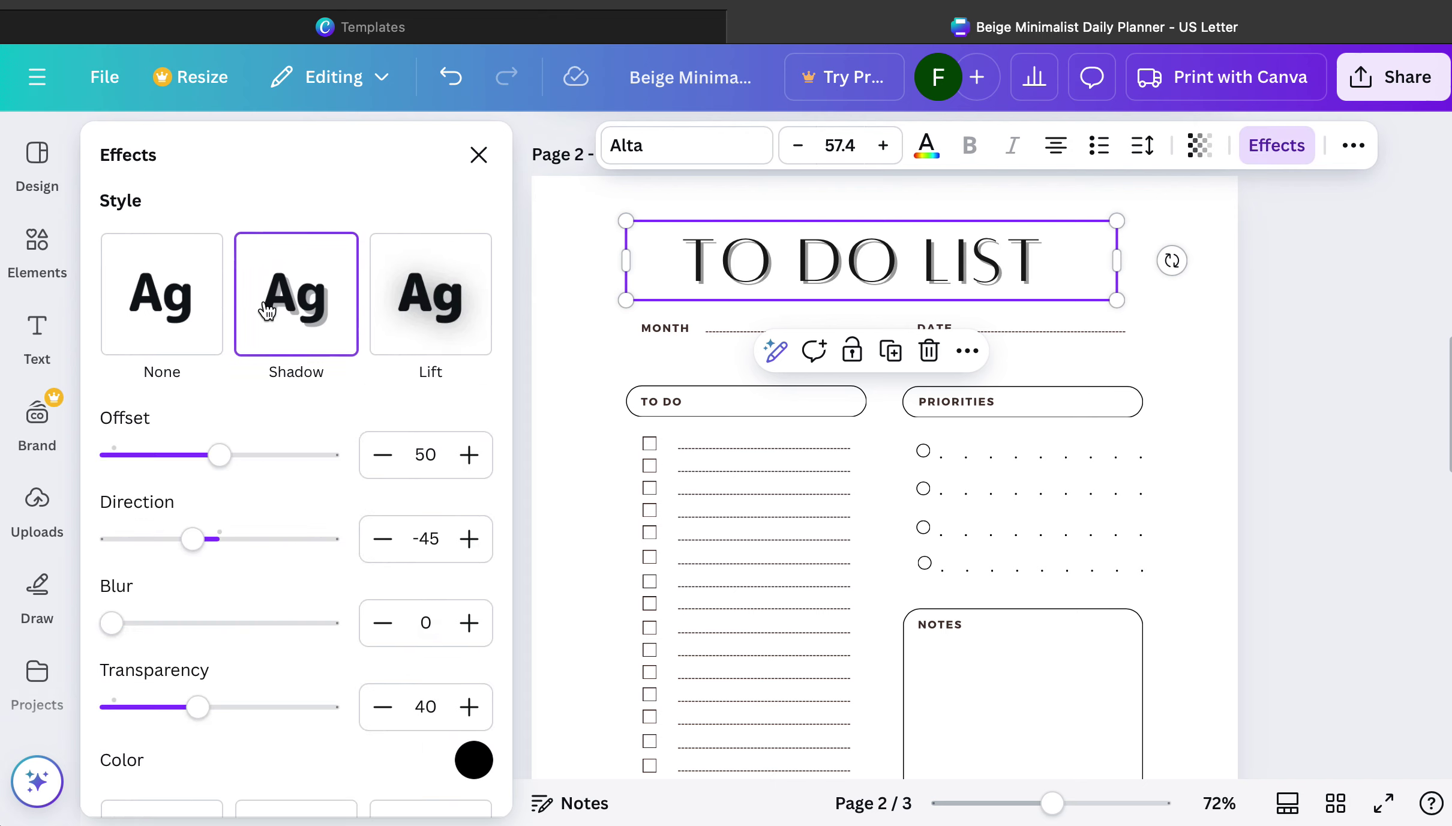
{"action": "left_click", "coordinate": [479, 155]}
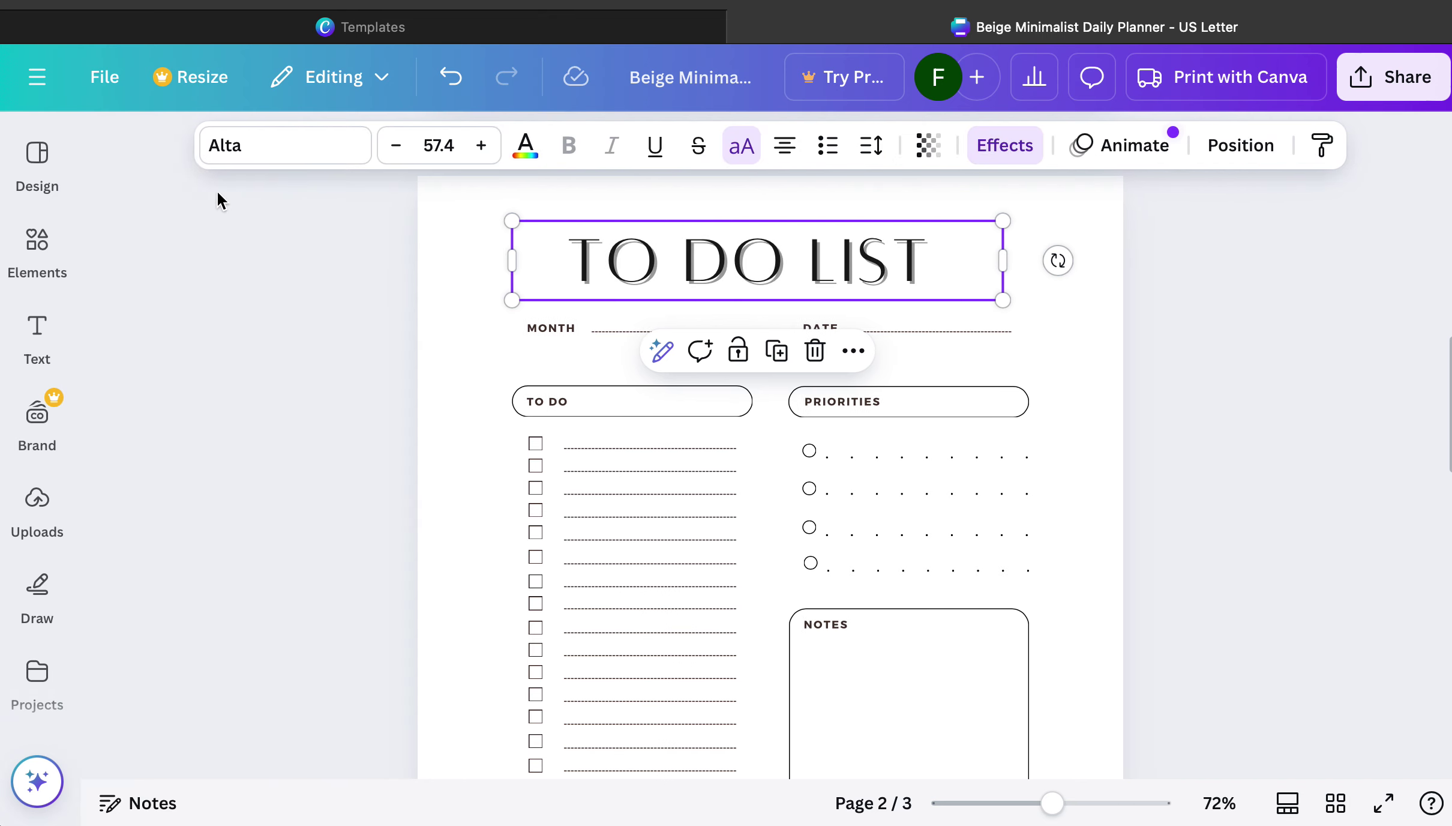
Change the TO DO LIST title font from Alta to The Seasons.
{"action": "left_click", "coordinate": [34, 333]}
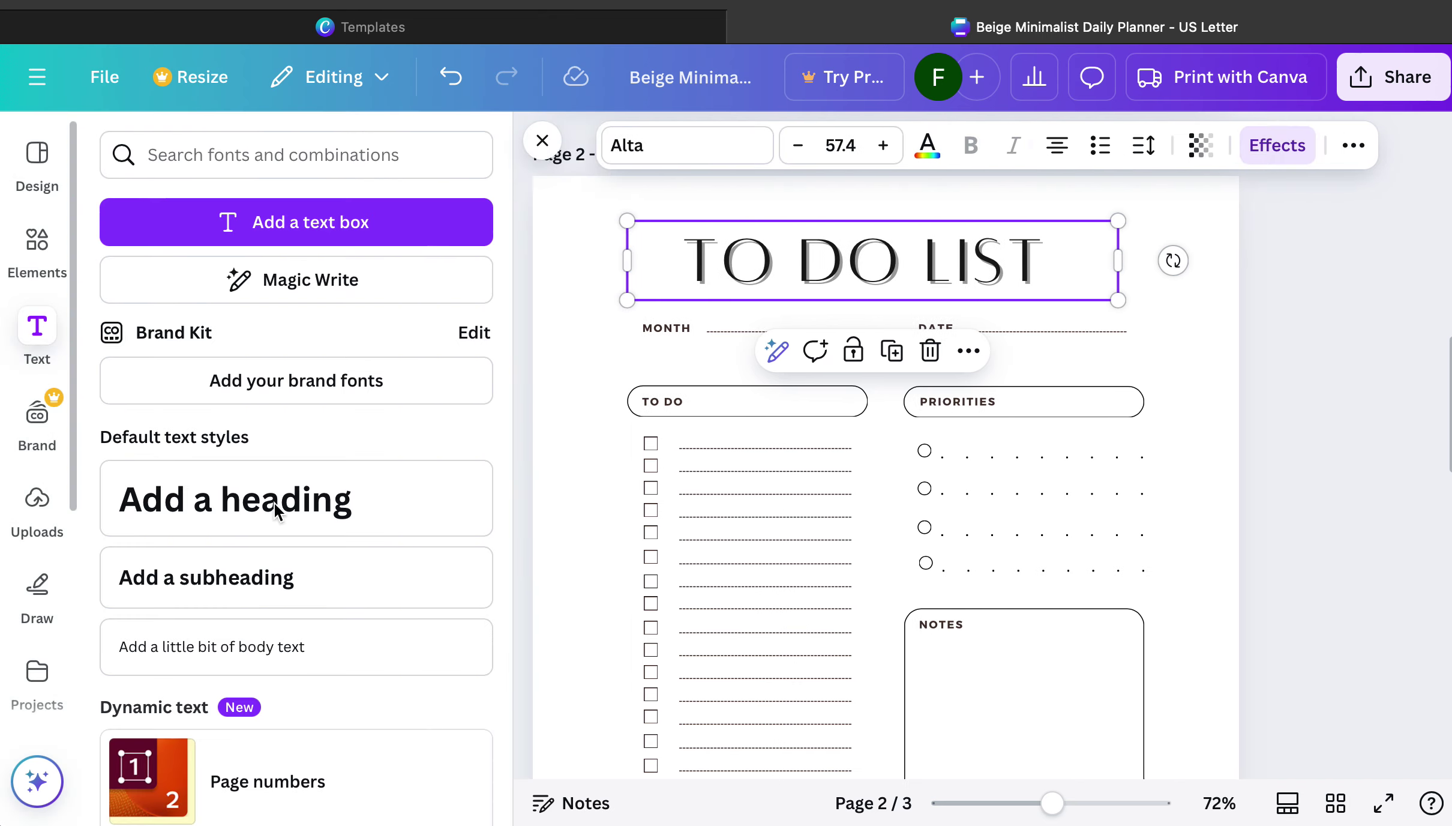
{"action": "scroll", "coordinate": [315, 540], "scroll_direction": "down", "scroll_amount": 8}
{"action": "scroll", "coordinate": [321, 543], "scroll_direction": "up", "scroll_amount": 8}
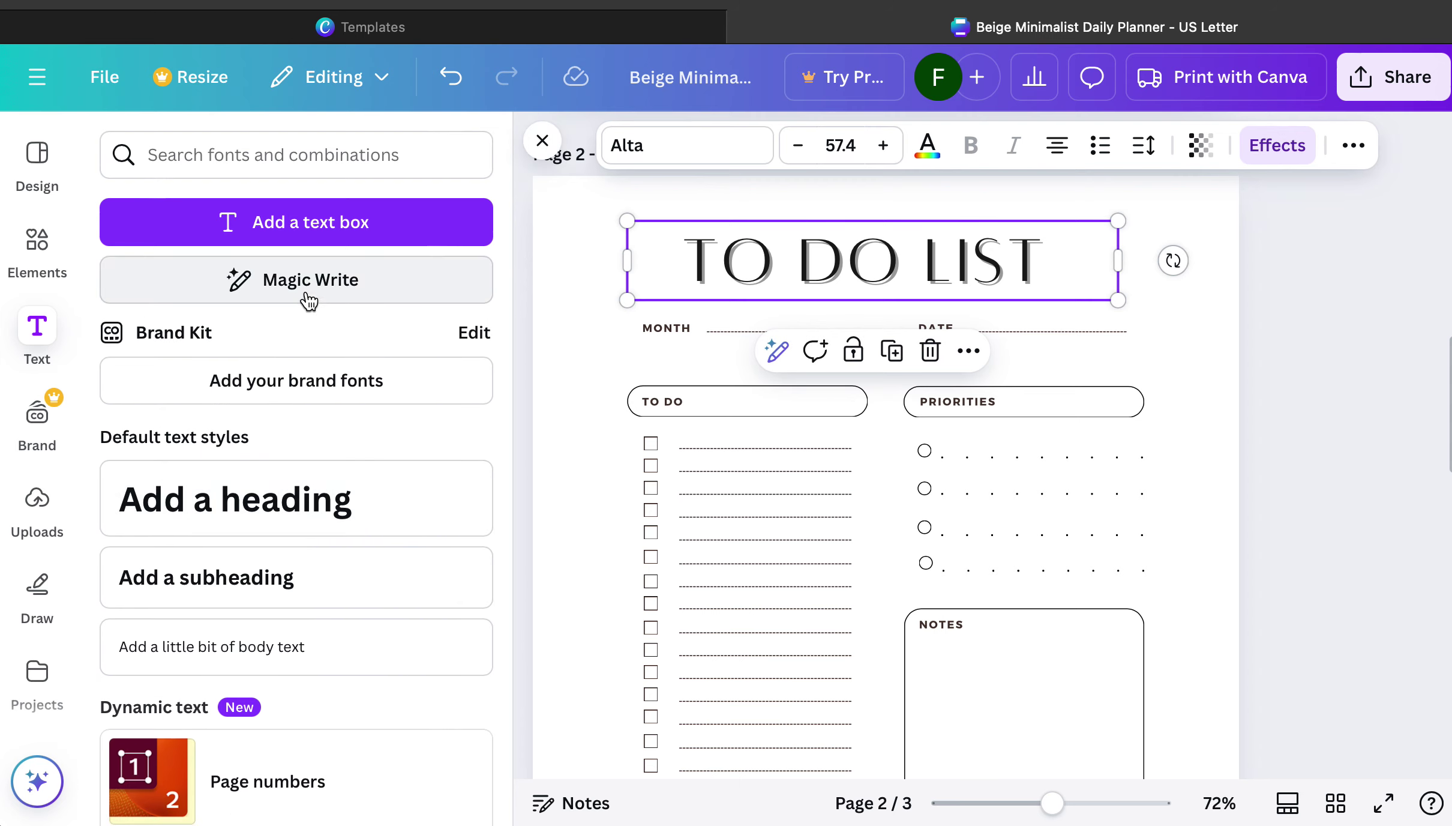
{"action": "left_click", "coordinate": [542, 140]}
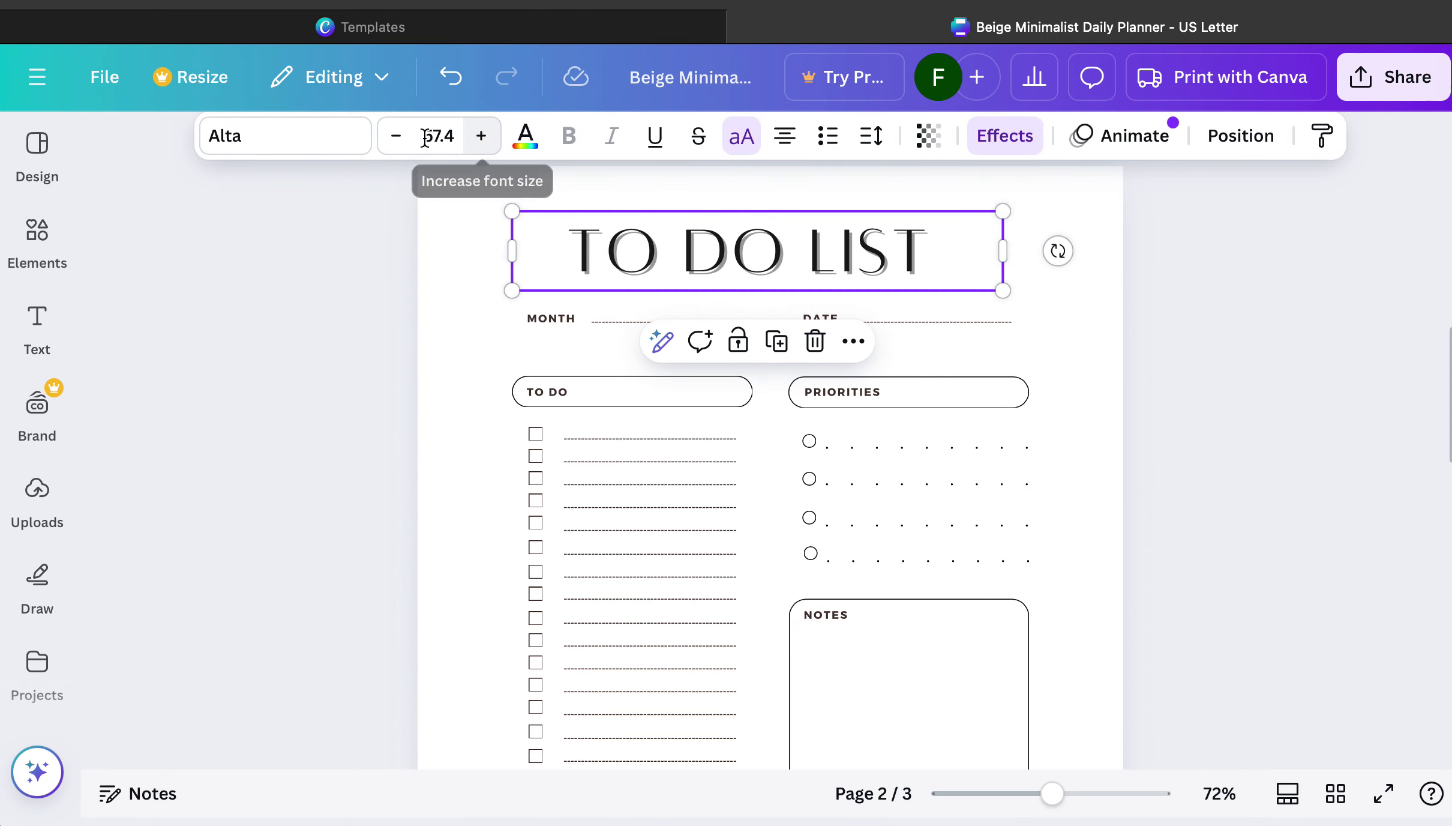
{"action": "left_click", "coordinate": [317, 138]}
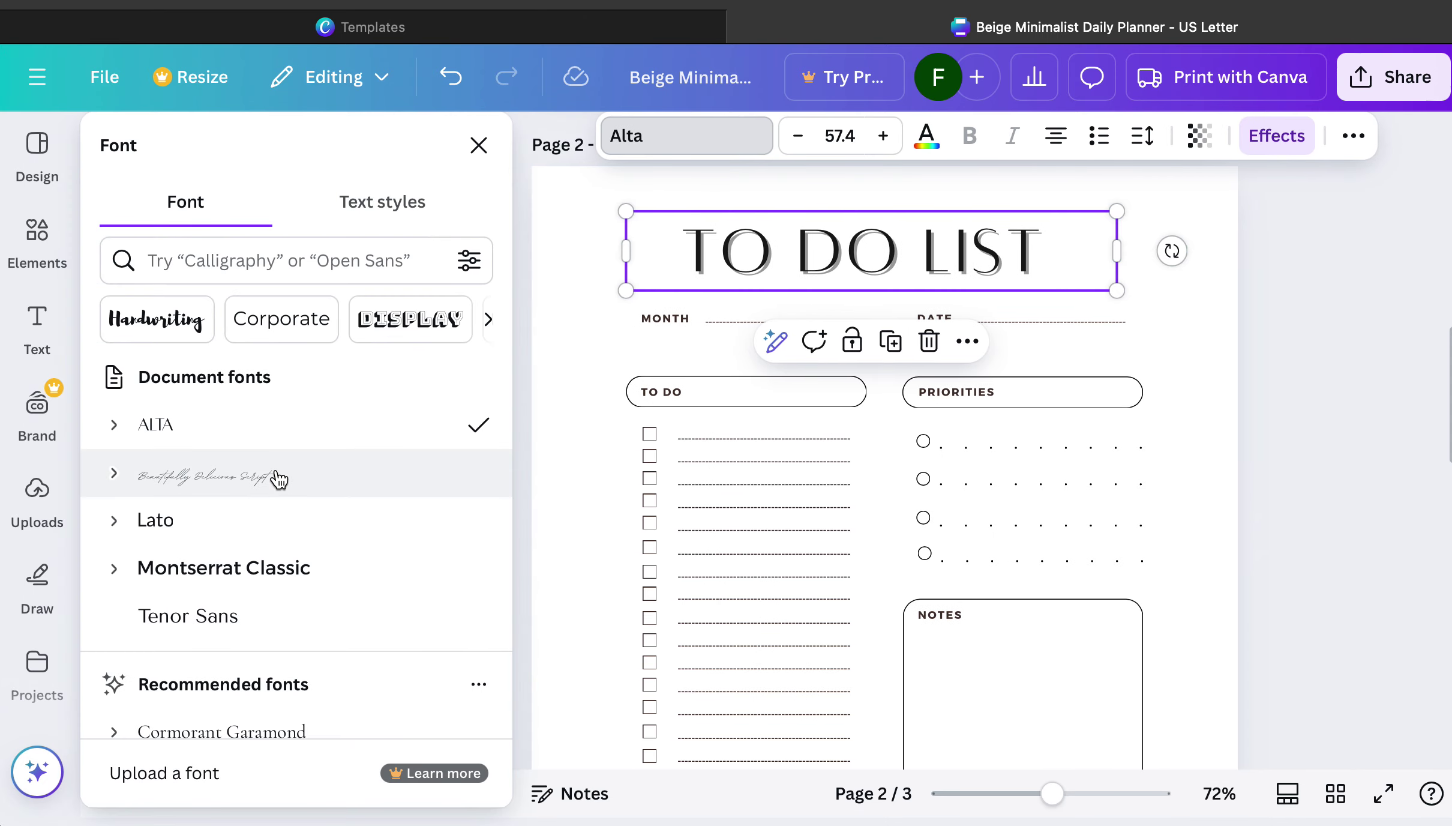
{"action": "scroll", "coordinate": [255, 546], "scroll_direction": "down", "scroll_amount": 3}
{"action": "scroll", "coordinate": [258, 543], "scroll_direction": "down", "scroll_amount": 3}
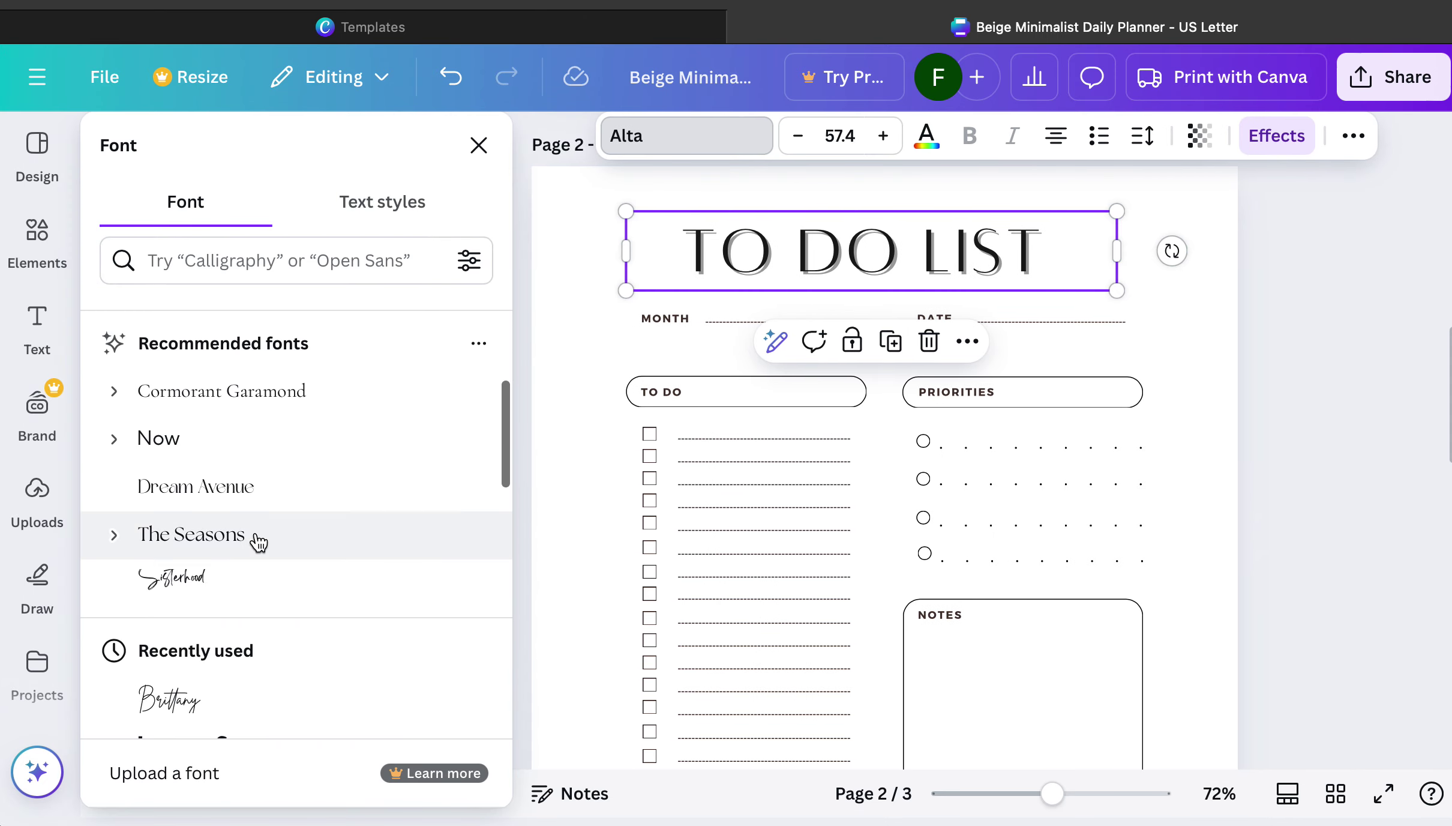
{"action": "left_click", "coordinate": [256, 538]}
{"action": "left_click", "coordinate": [478, 145]}
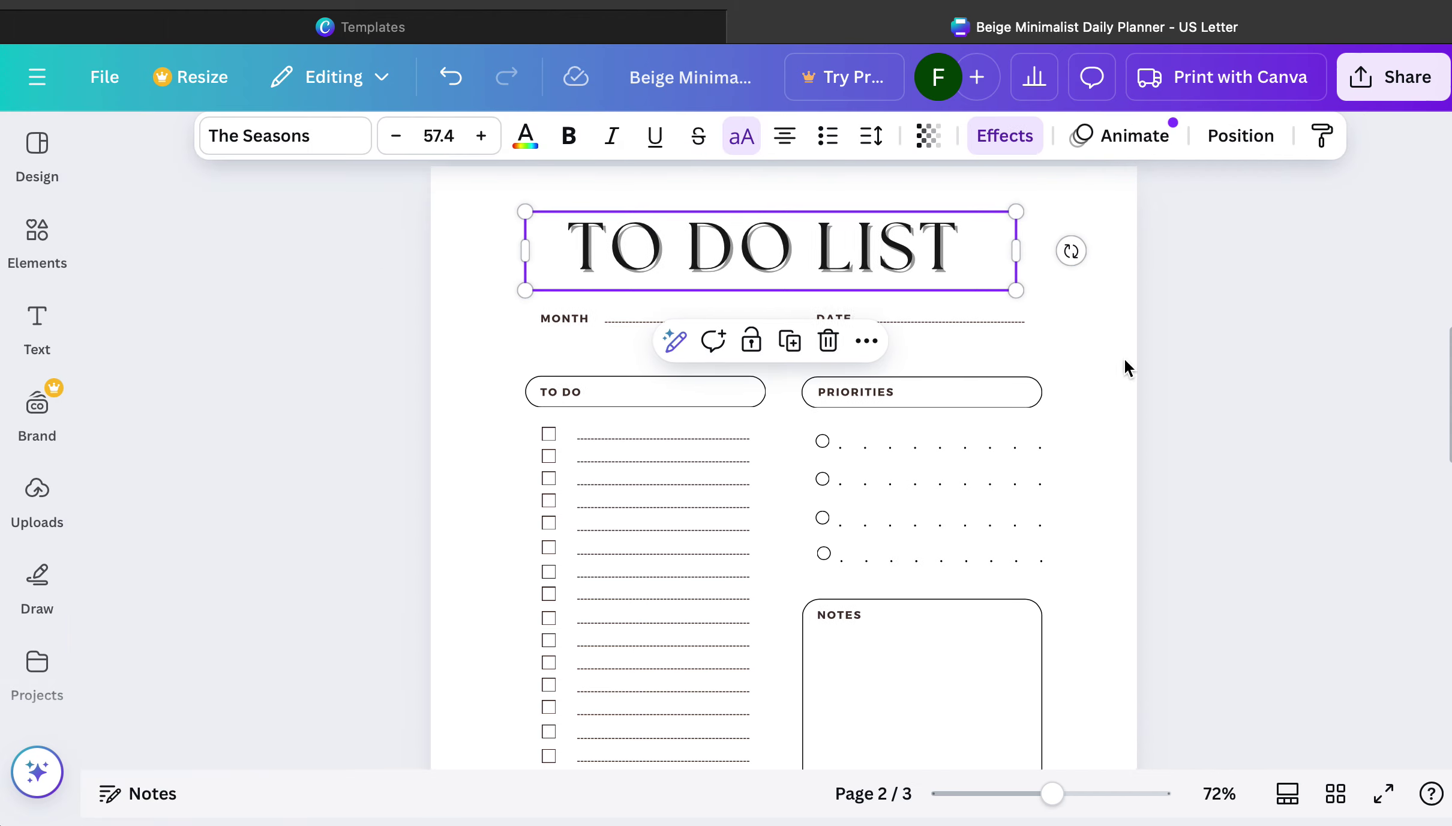
Widen the TO DO LIST title box and zoom out to about 43% to show the whole page.
{"action": "left_click_drag", "start_coordinate": [1009, 245], "coordinate": [1053, 243]}
{"action": "left_click", "coordinate": [1084, 447]}
{"action": "scroll", "coordinate": [1083, 447], "scroll_direction": "down", "scroll_amount": 4}
{"action": "scroll", "coordinate": [1084, 447], "scroll_direction": "down", "scroll_amount": 3}
{"action": "scroll", "coordinate": [1083, 447], "scroll_direction": "up", "scroll_amount": 4}
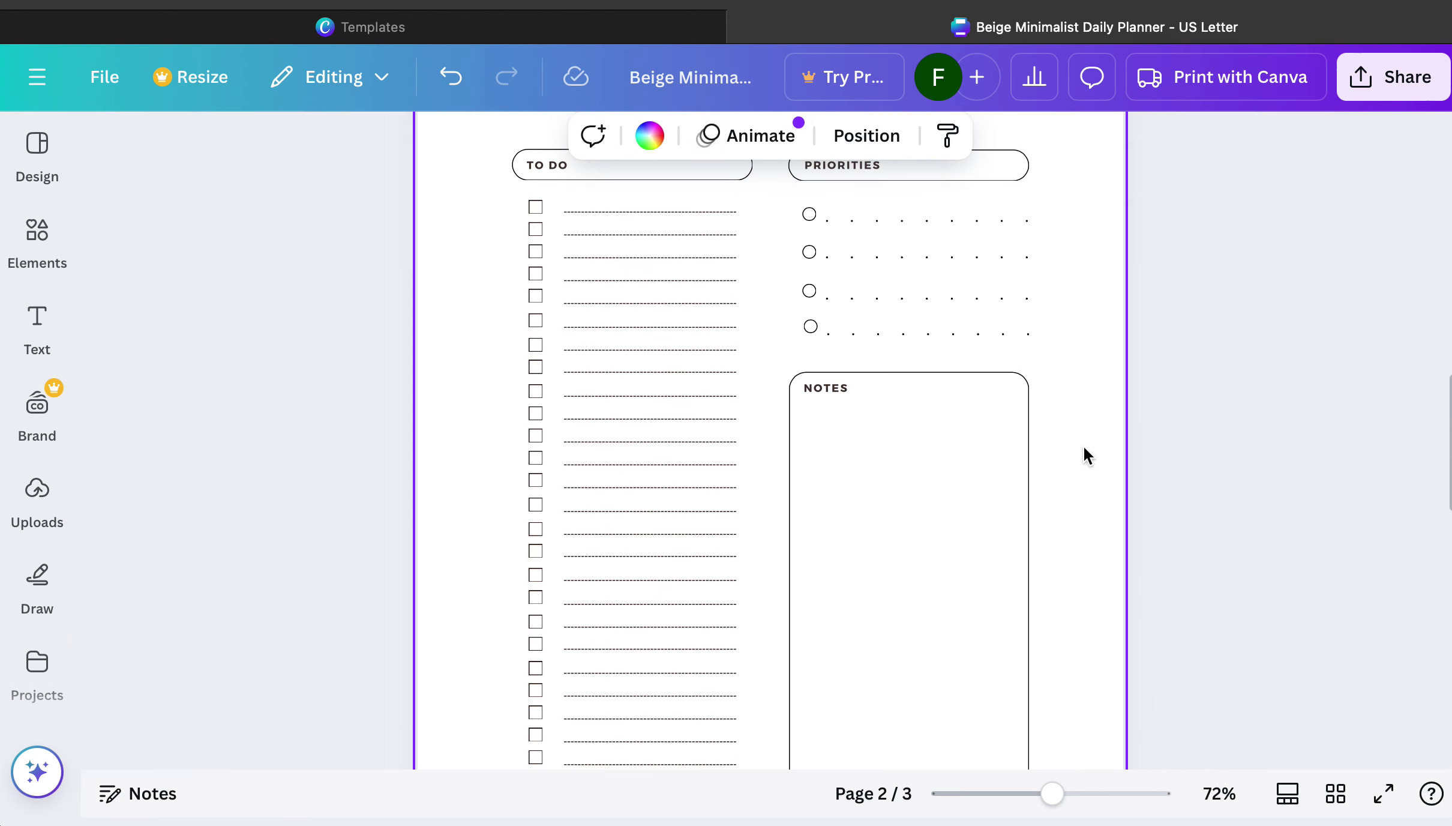
{"action": "scroll", "coordinate": [1084, 447], "scroll_direction": "down", "scroll_amount": 2}
{"action": "left_click_drag", "start_coordinate": [1053, 792], "coordinate": [1025, 794]}
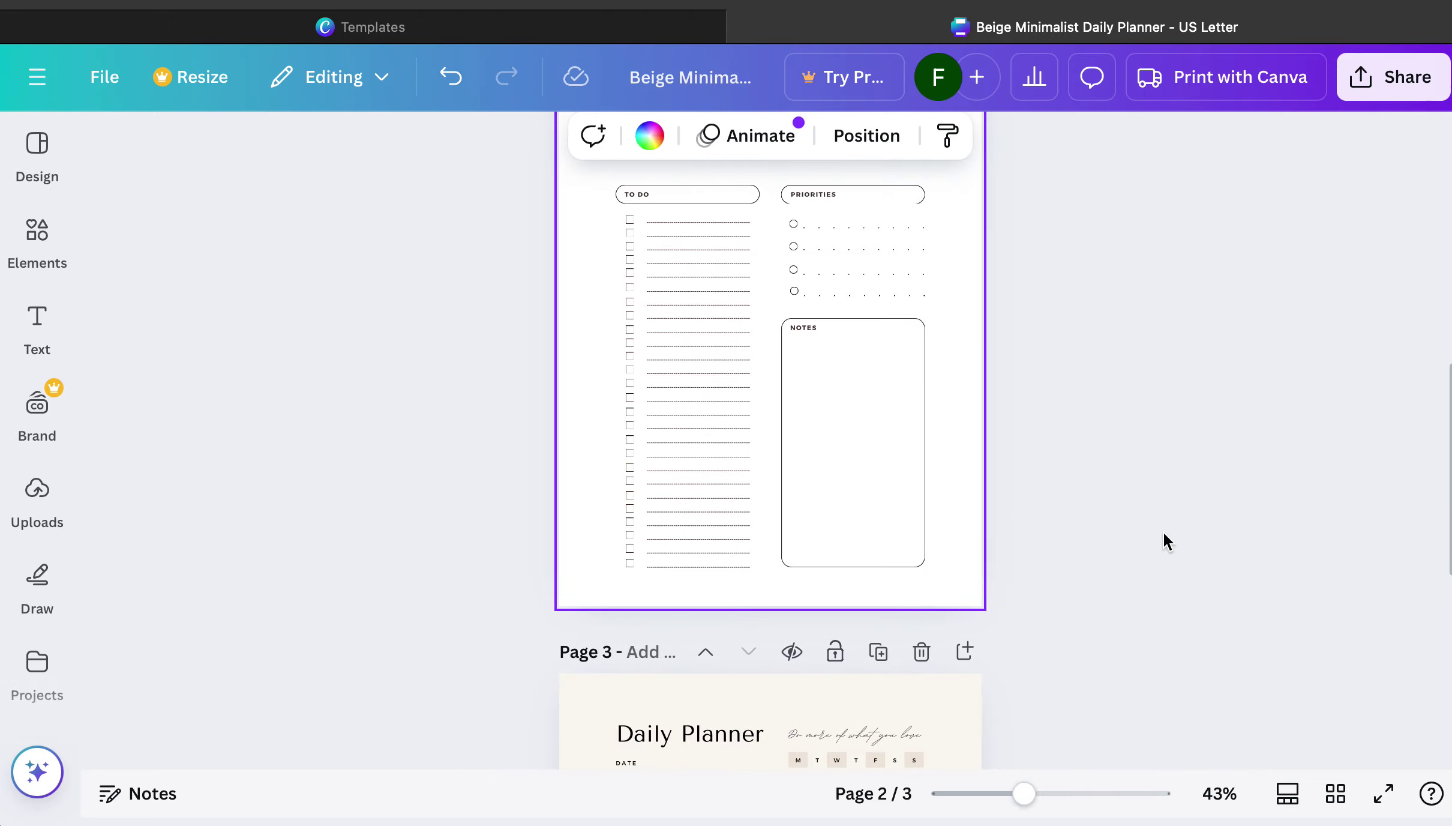
{"action": "scroll", "coordinate": [1164, 532], "scroll_direction": "up", "scroll_amount": 2}
{"action": "scroll", "coordinate": [1164, 533], "scroll_direction": "up", "scroll_amount": 1}
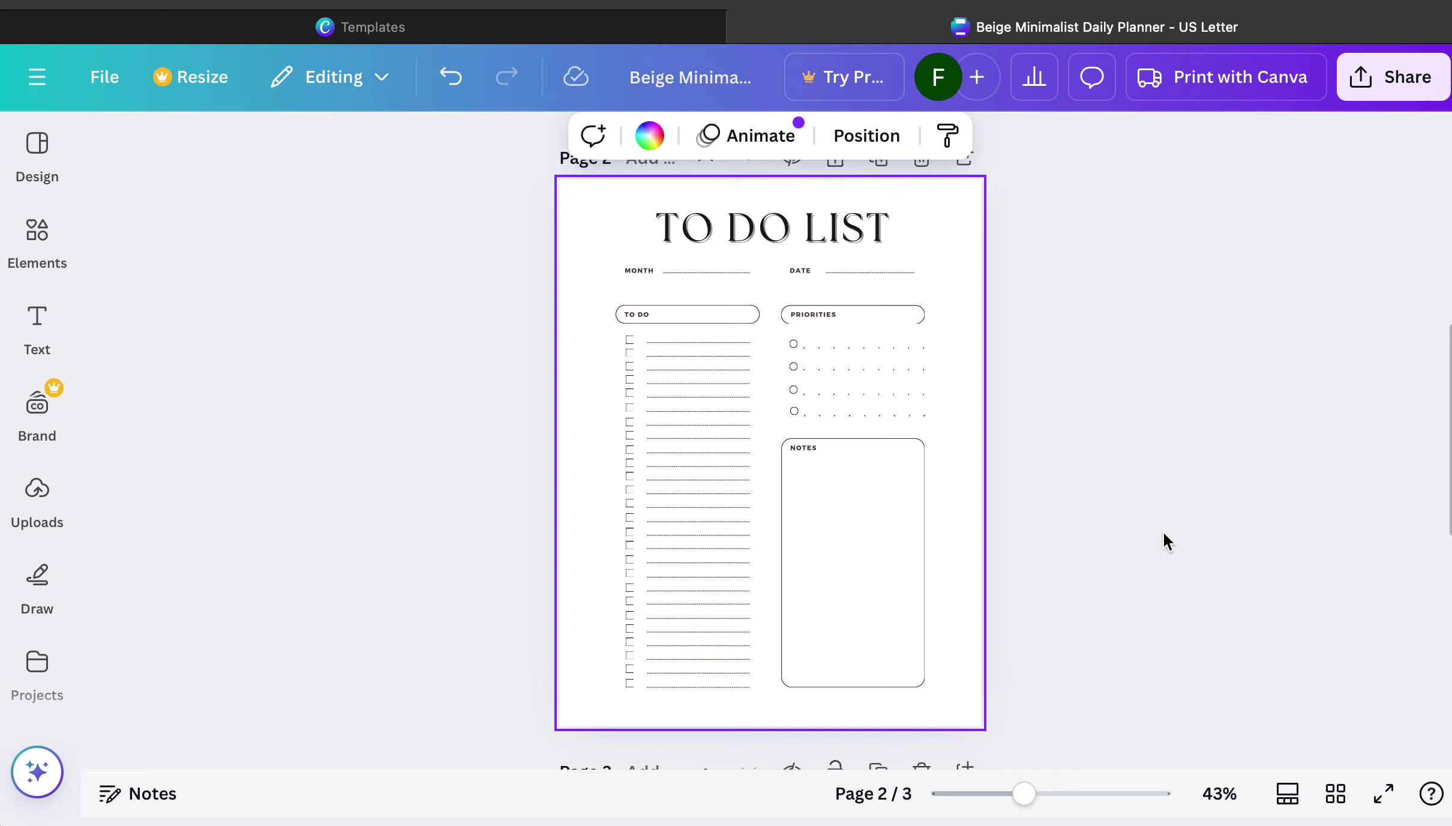
Search Elements for 'leaf' and place a small orange maple leaf beside the title.
{"action": "left_click", "coordinate": [52, 231]}
{"action": "left_click", "coordinate": [264, 146]}
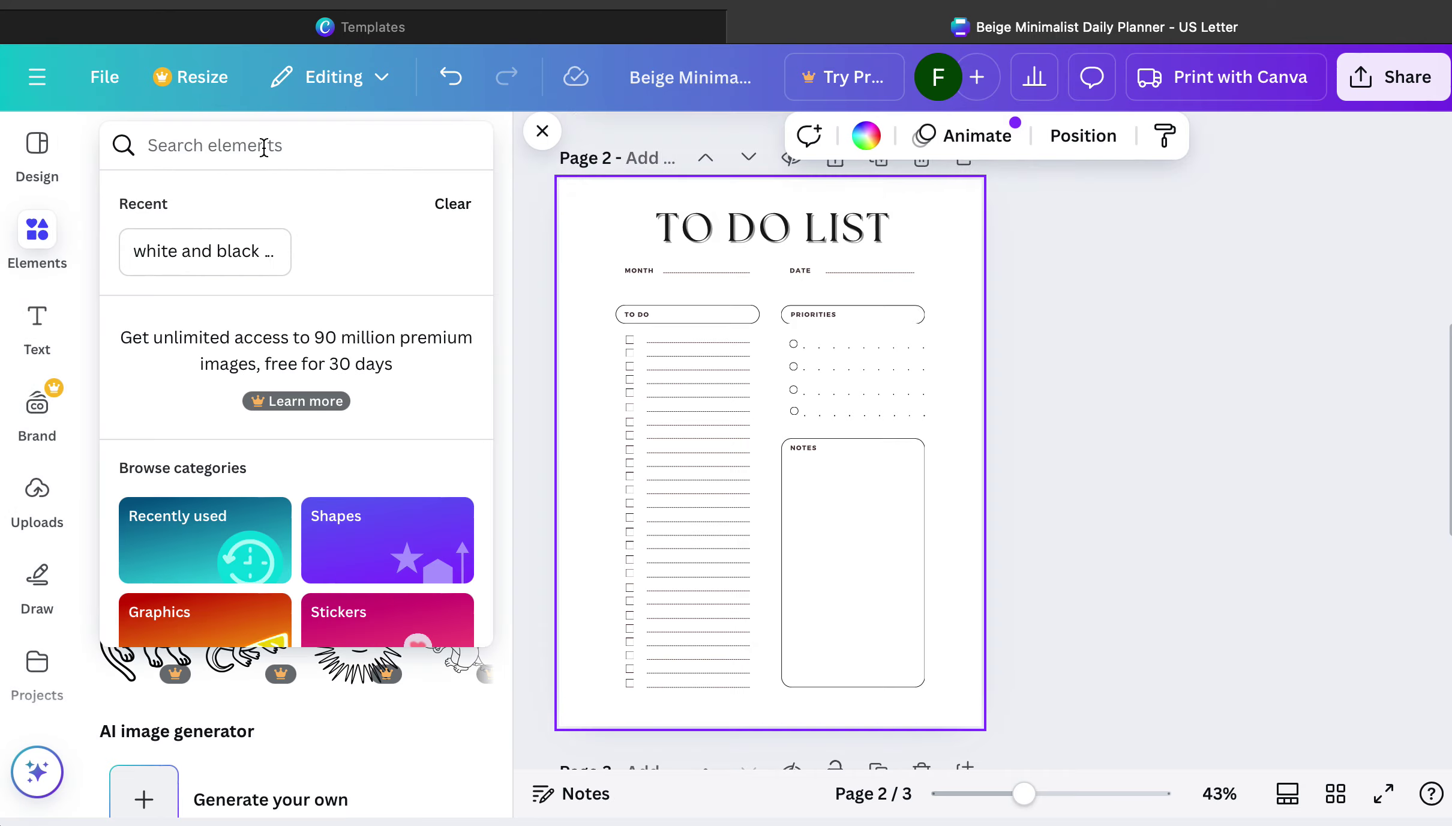
{"action": "type", "text": "leaf"}
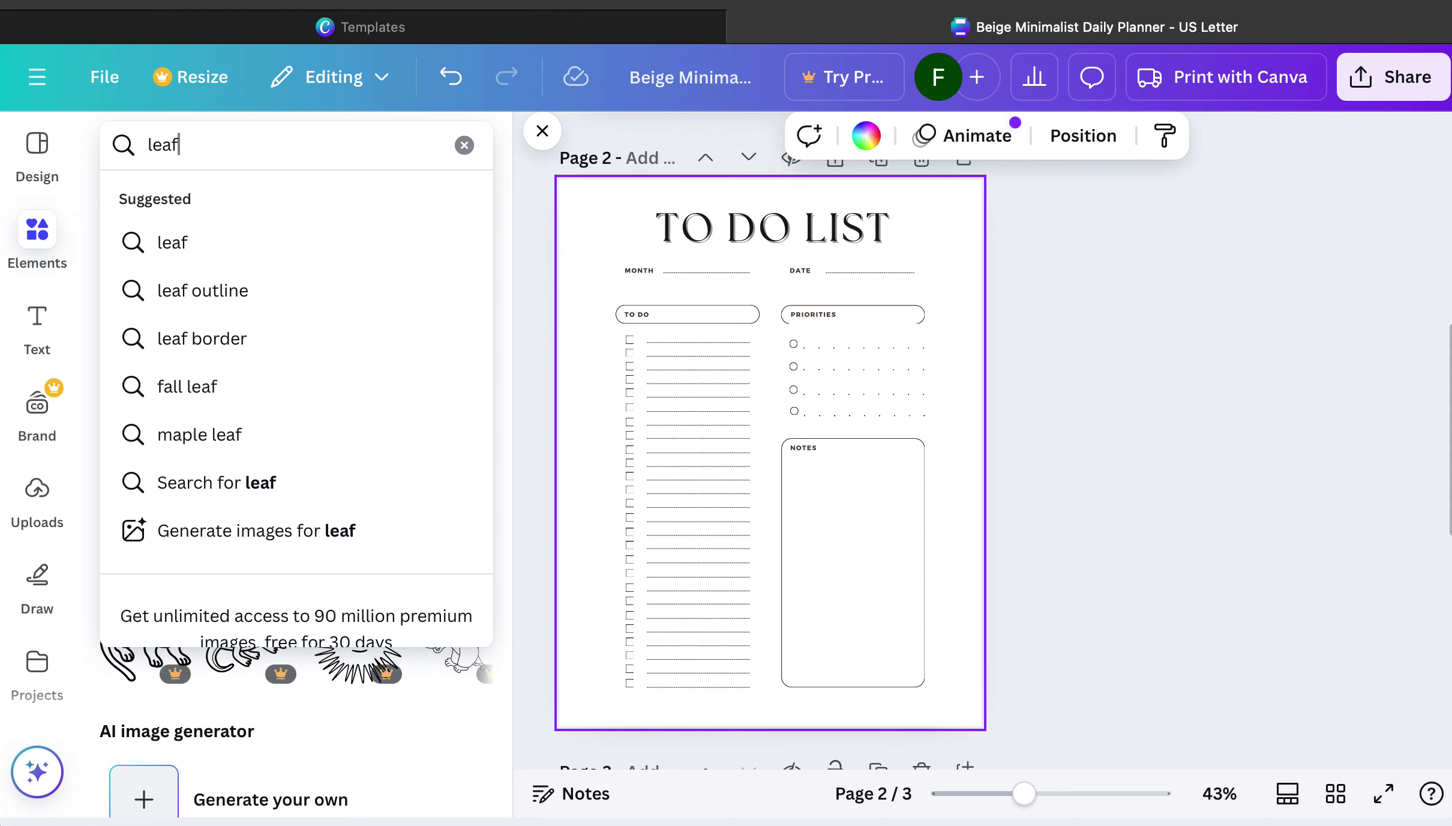
{"action": "key", "text": "Return"}
{"action": "left_click", "coordinate": [147, 399]}
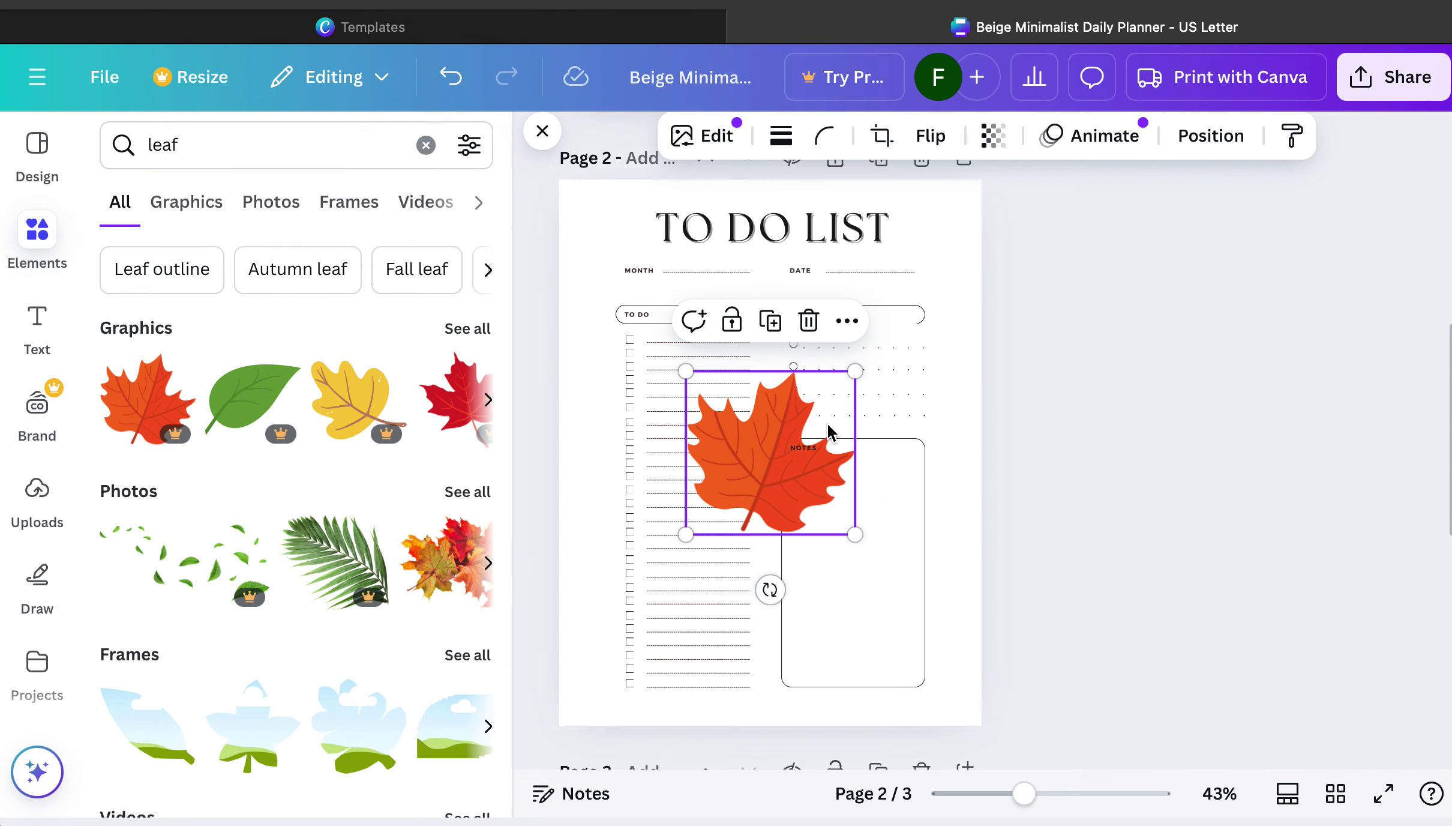
{"action": "left_click_drag", "start_coordinate": [855, 371], "coordinate": [977, 180]}
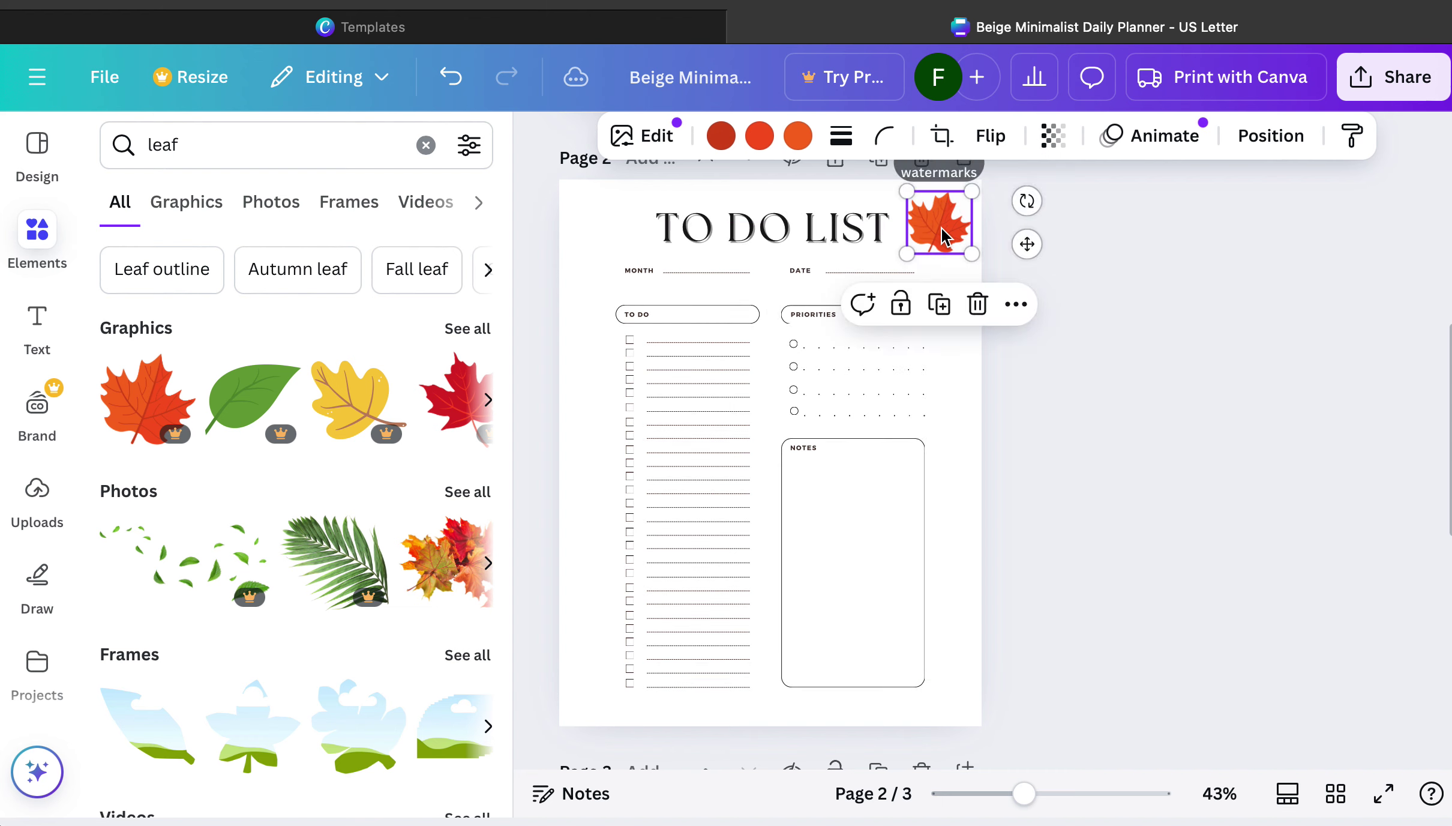
Add and resize a green leaf graphic, then delete the maple leaf.
{"action": "left_click", "coordinate": [292, 410]}
{"action": "left_click_drag", "start_coordinate": [854, 397], "coordinate": [743, 472]}
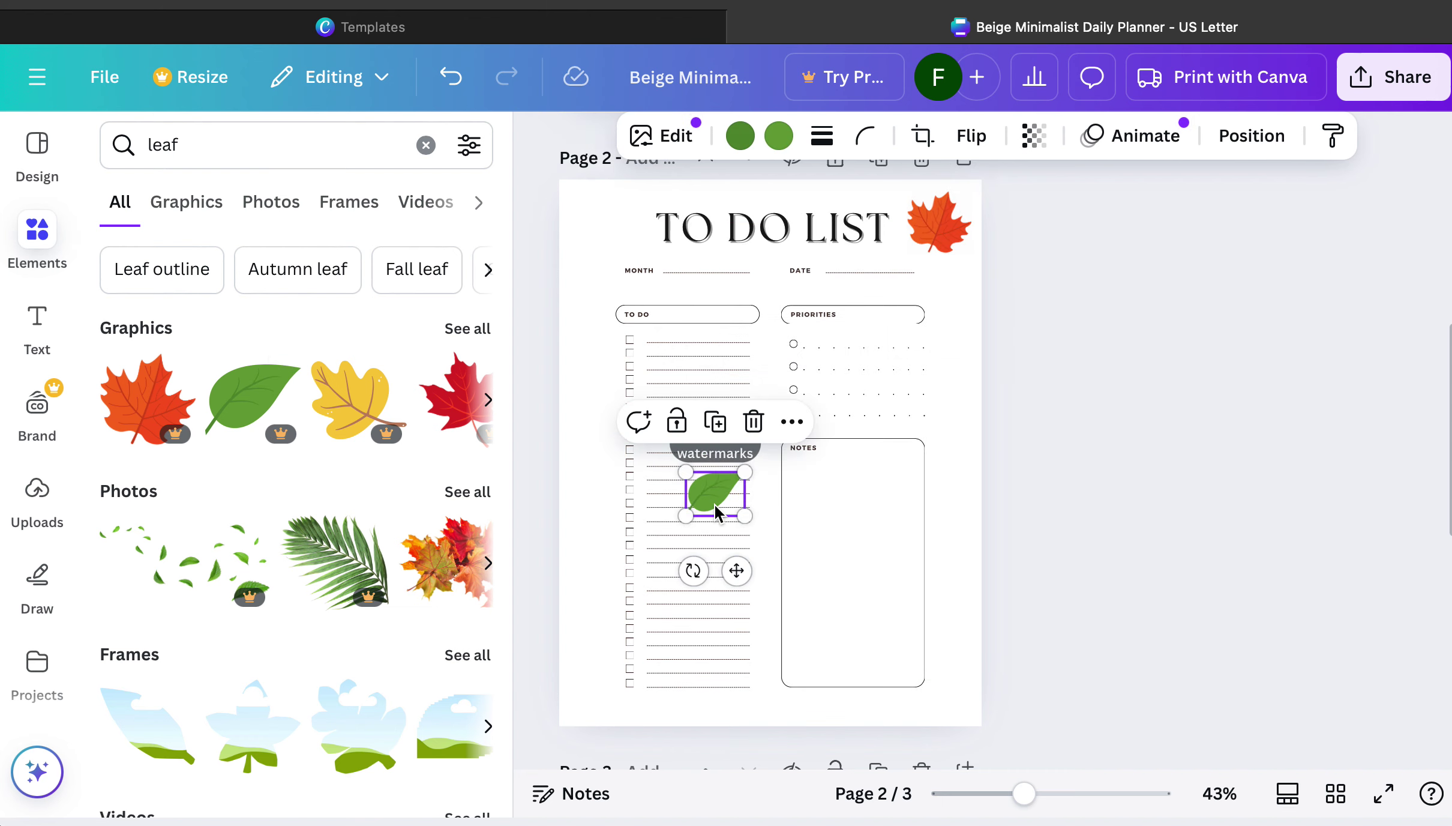
{"action": "left_click_drag", "start_coordinate": [746, 515], "coordinate": [926, 651]}
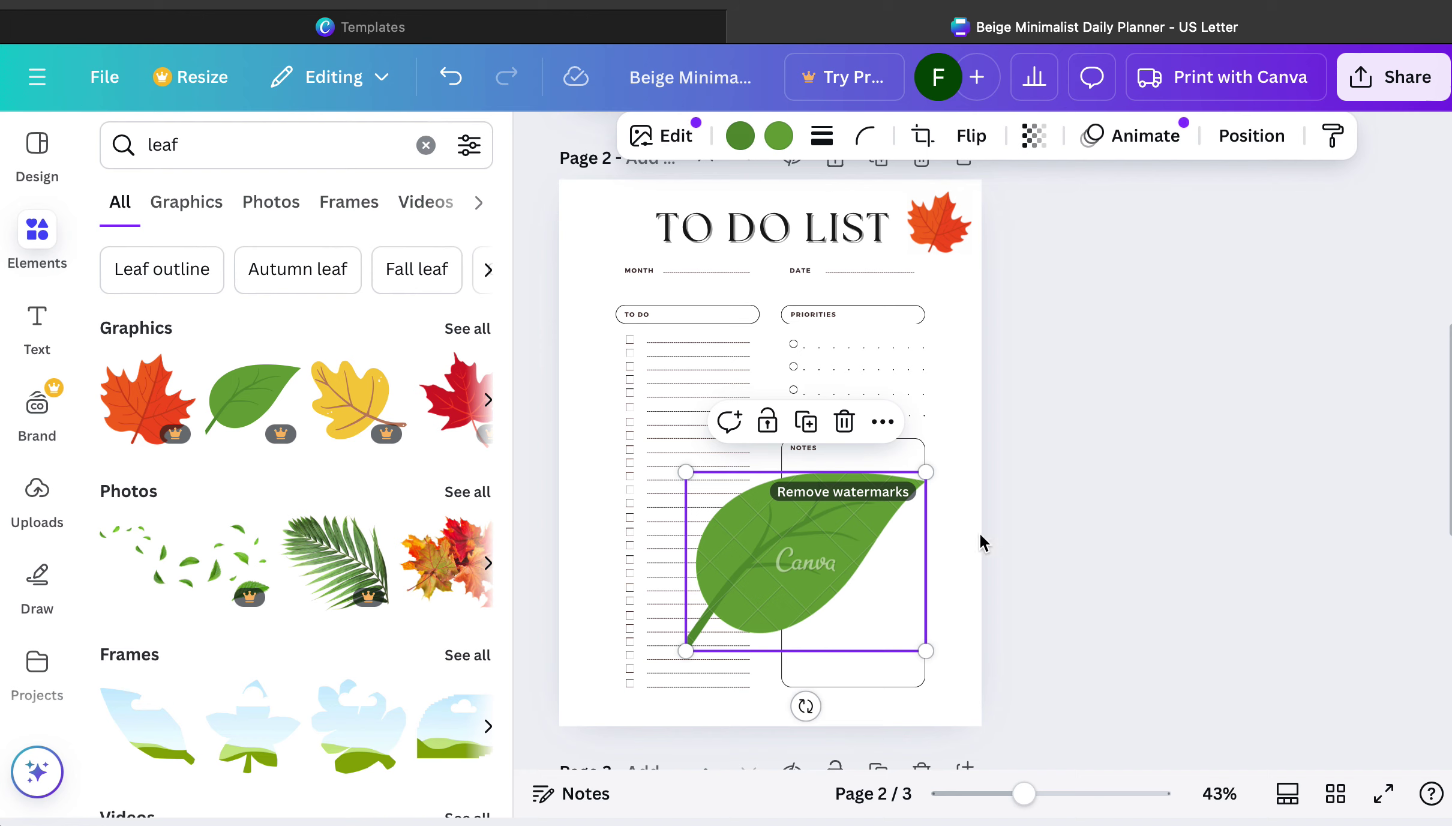
{"action": "left_click_drag", "start_coordinate": [925, 473], "coordinate": [924, 509]}
{"action": "key", "text": "Delete"}
Delete the maple leaf and place a shrunken green two-leaf graphic beside the title.
{"action": "left_click", "coordinate": [937, 224]}
{"action": "key", "text": "Delete"}
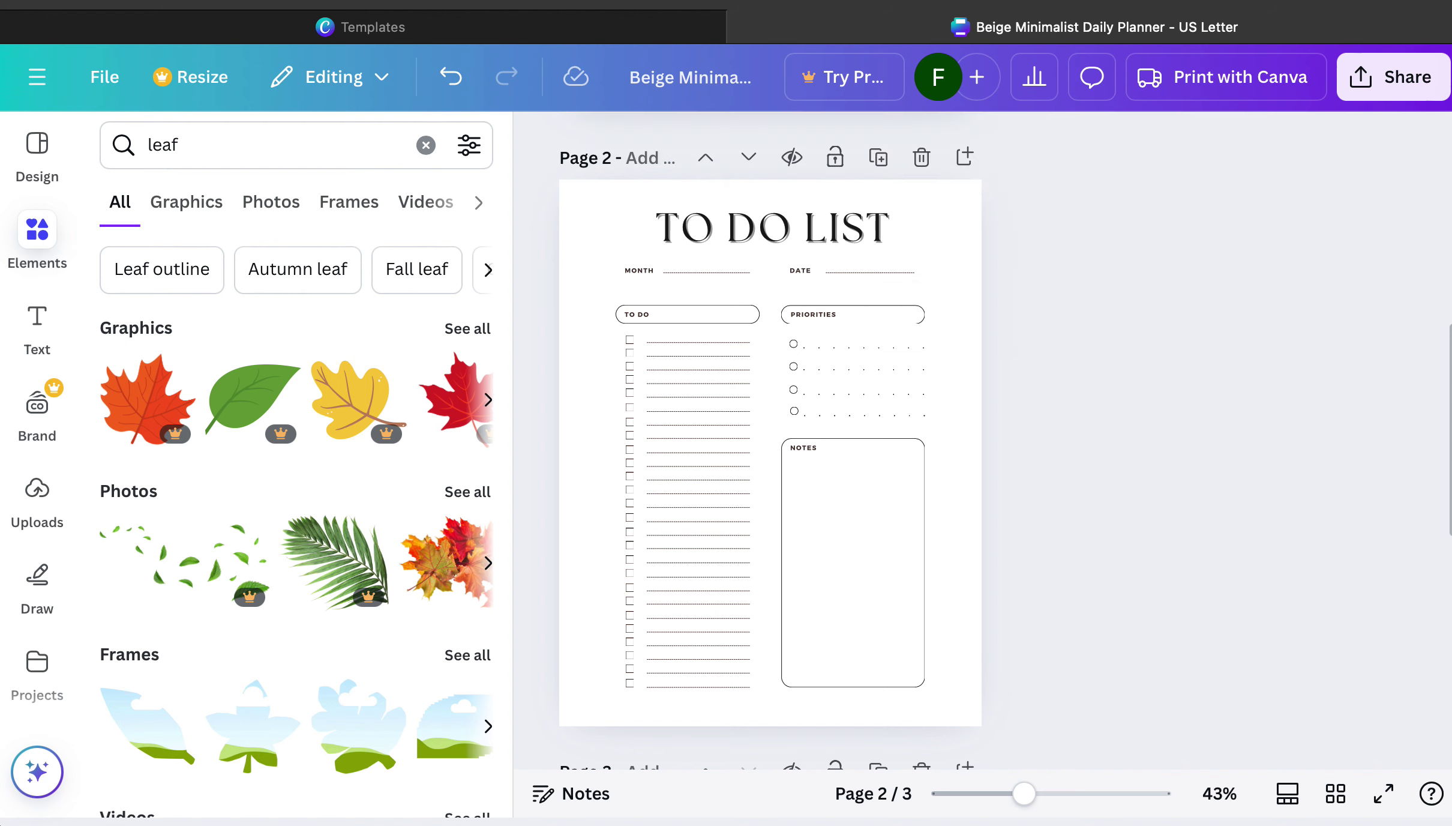
{"action": "left_click", "coordinate": [488, 399]}
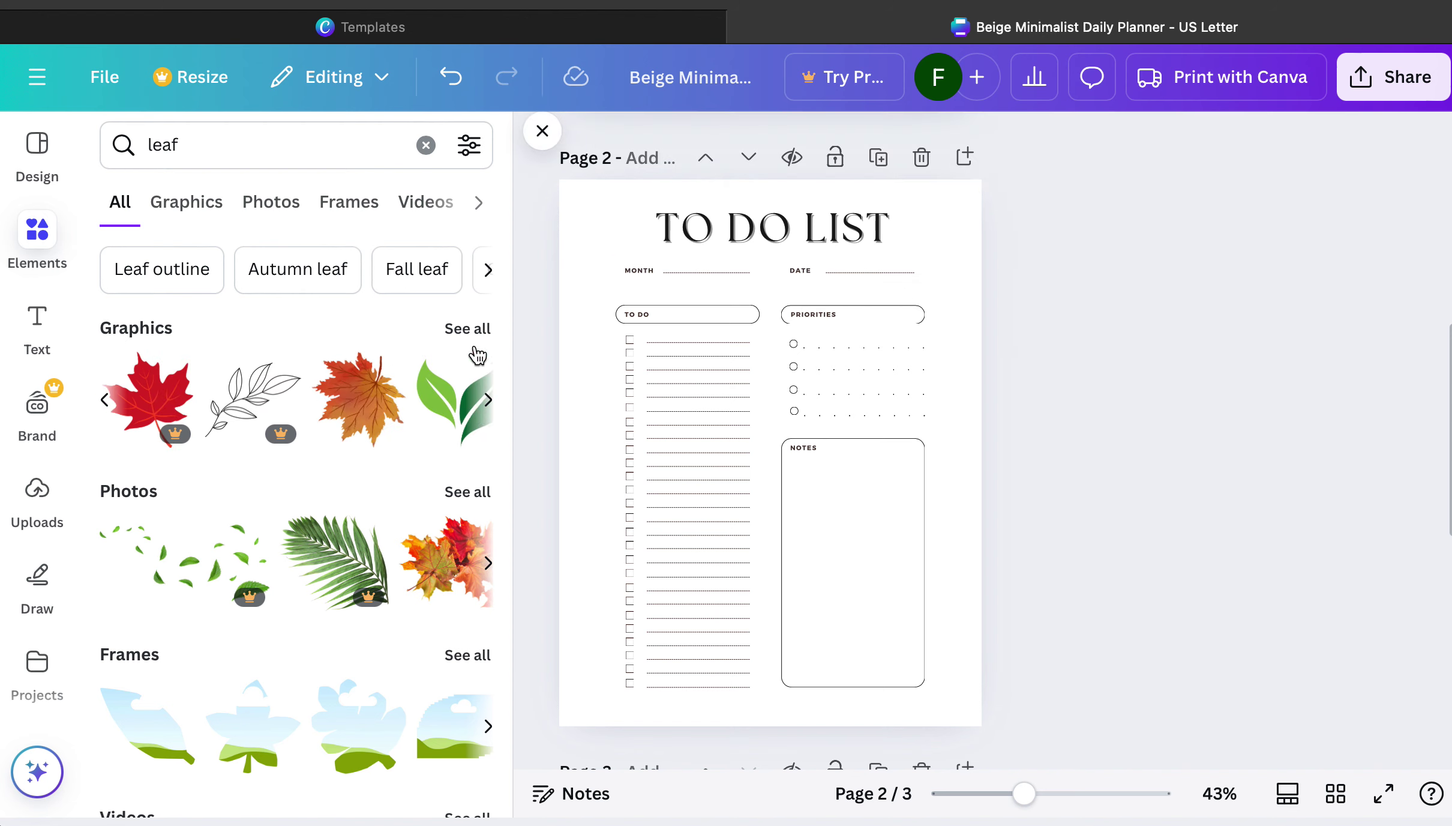
{"action": "left_click_drag", "start_coordinate": [456, 396], "coordinate": [731, 431]}
{"action": "left_click_drag", "start_coordinate": [855, 370], "coordinate": [947, 249]}
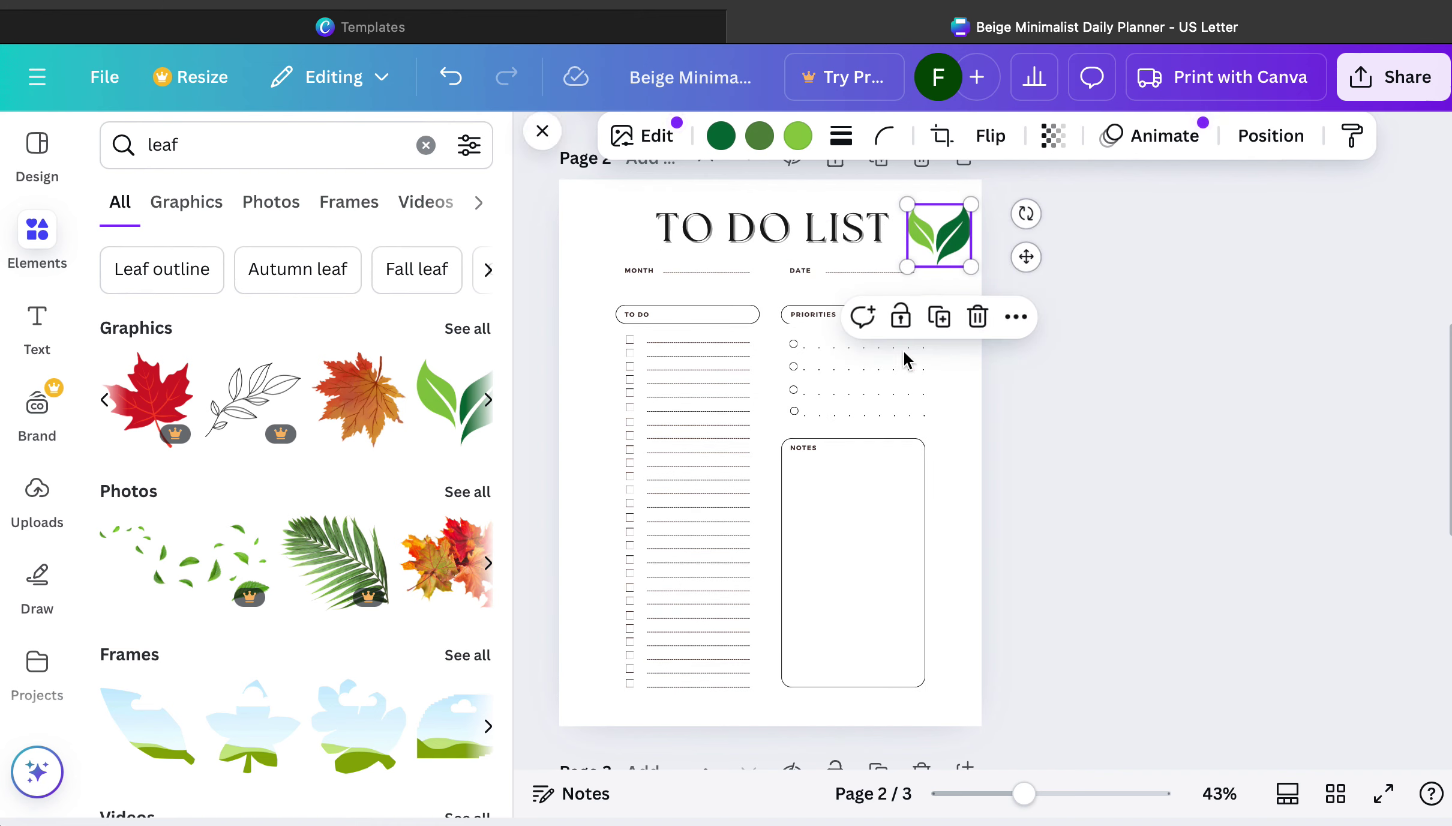
Duplicate the leaf graphic and move the copy to the left side of the title.
{"action": "left_click", "coordinate": [939, 235]}
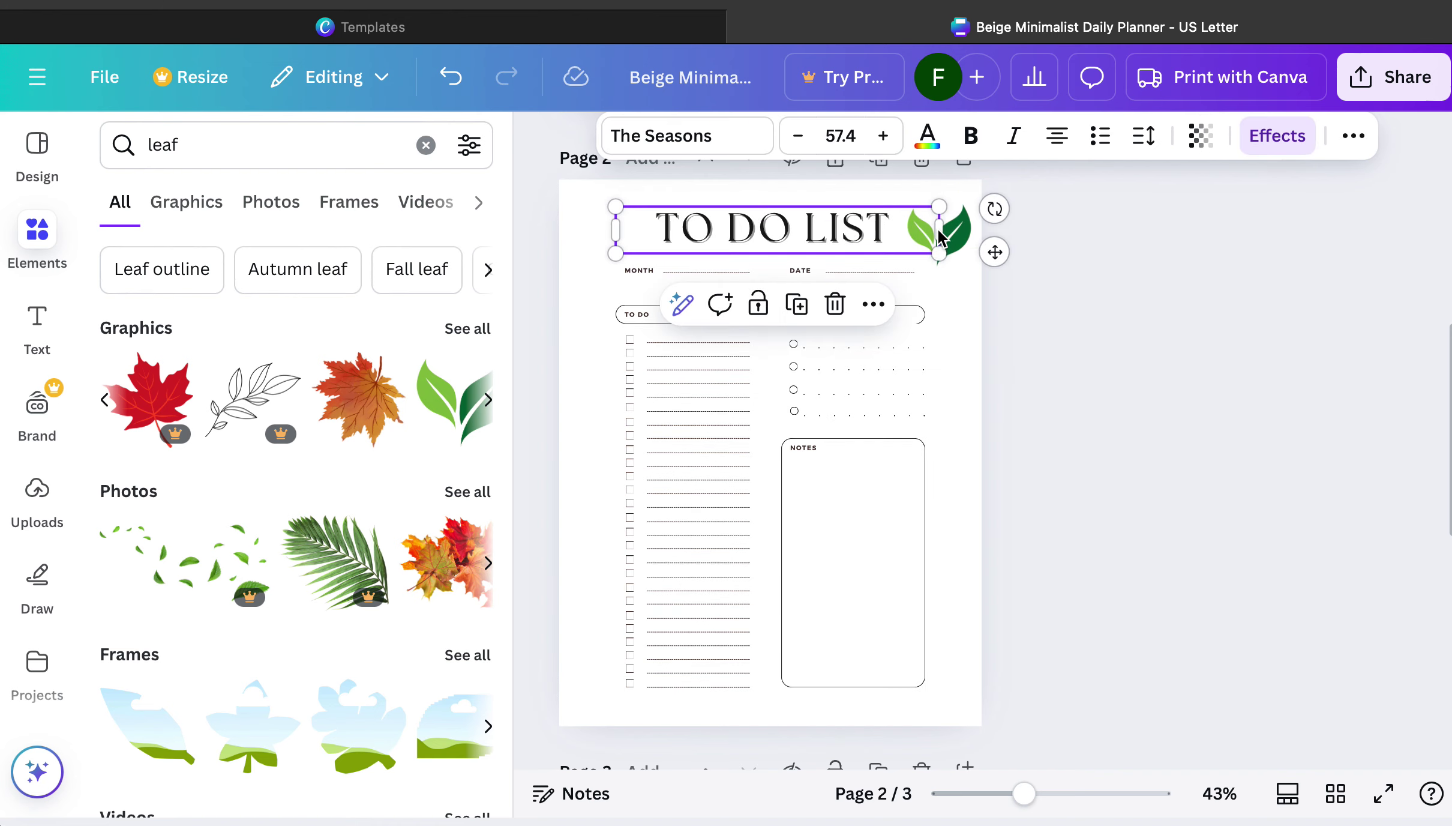
{"action": "left_click", "coordinate": [959, 234]}
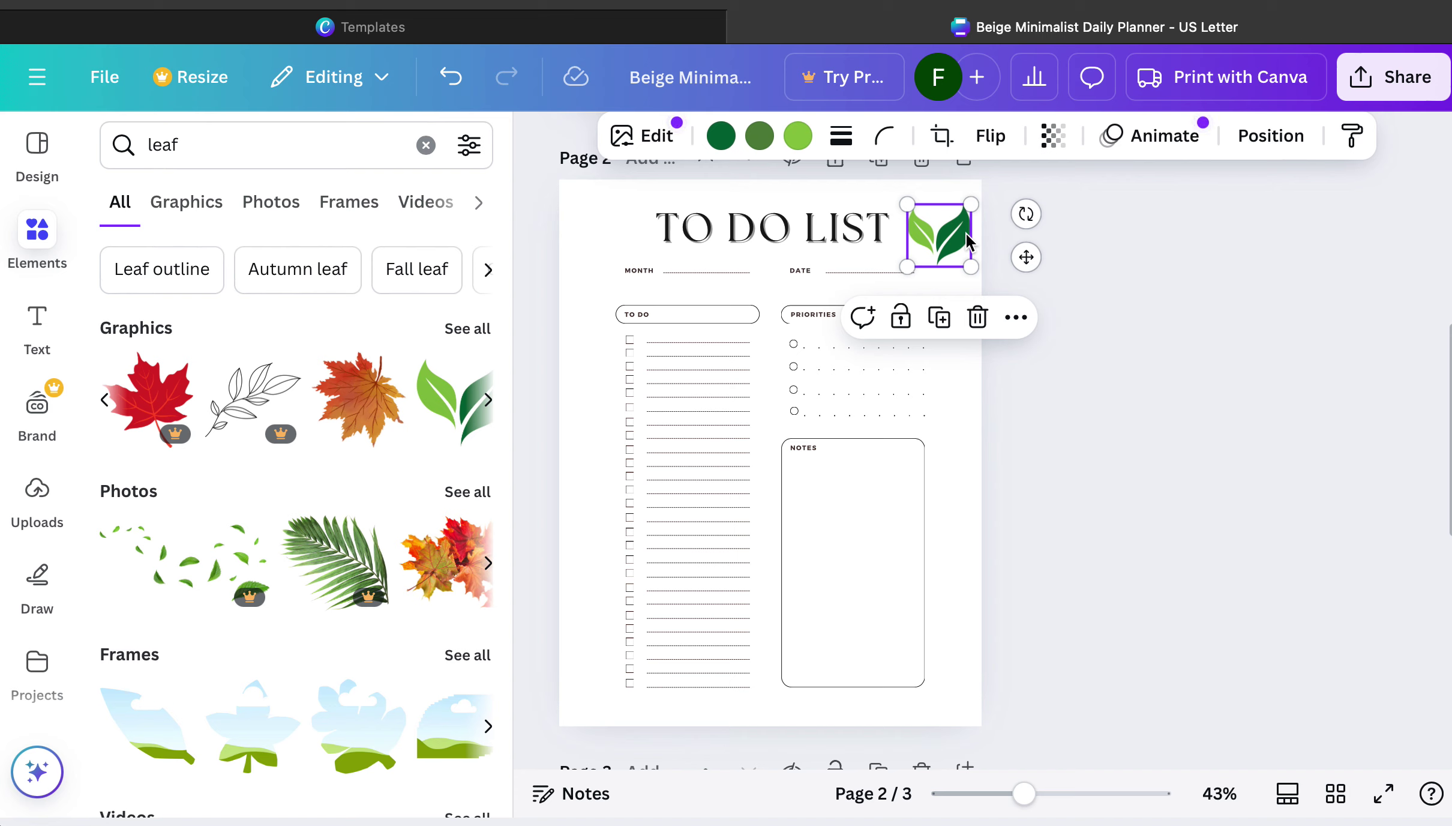
{"action": "key", "text": "Tab"}
{"action": "key", "text": "super+z"}
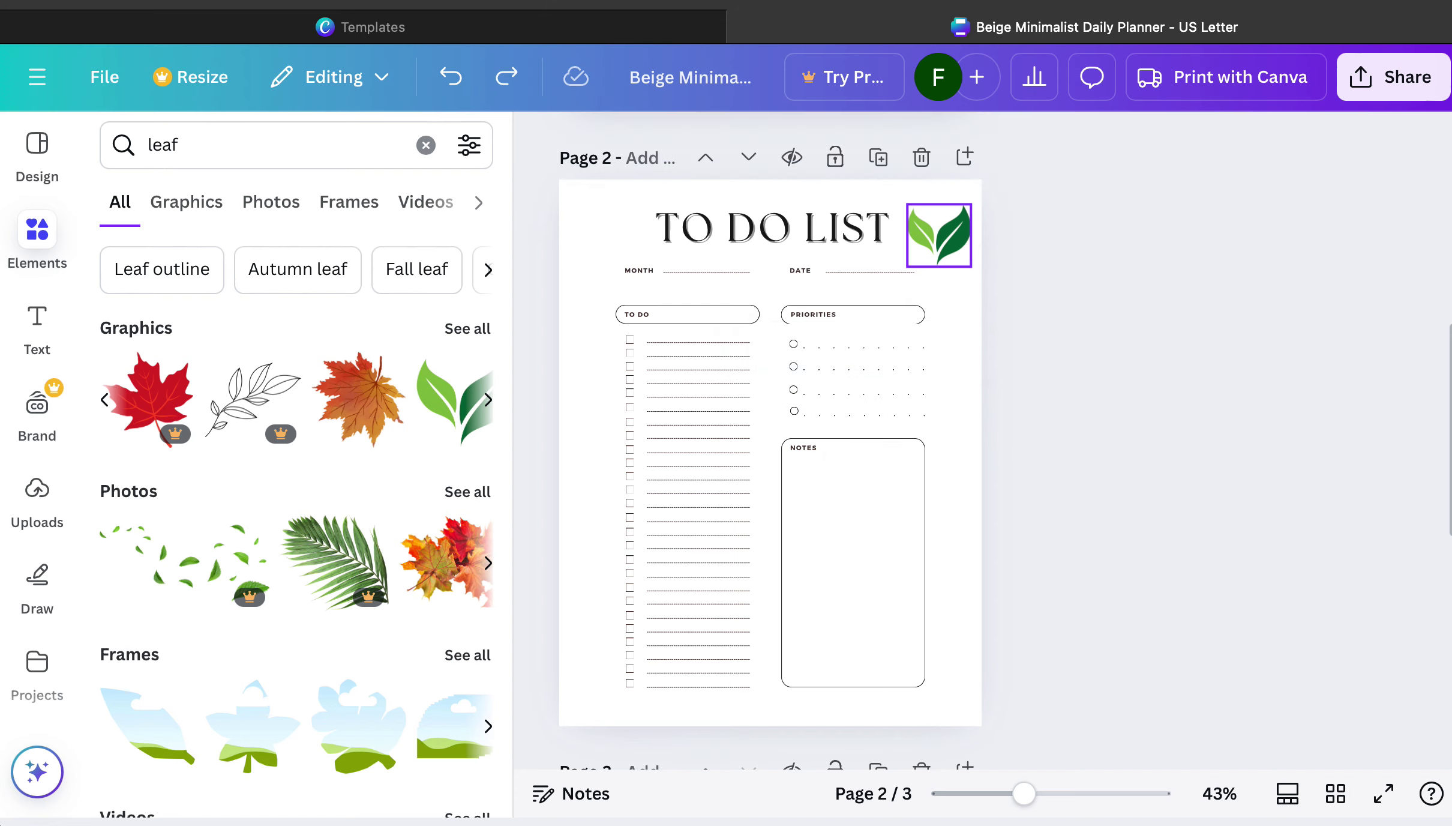
{"action": "left_click", "coordinate": [919, 255]}
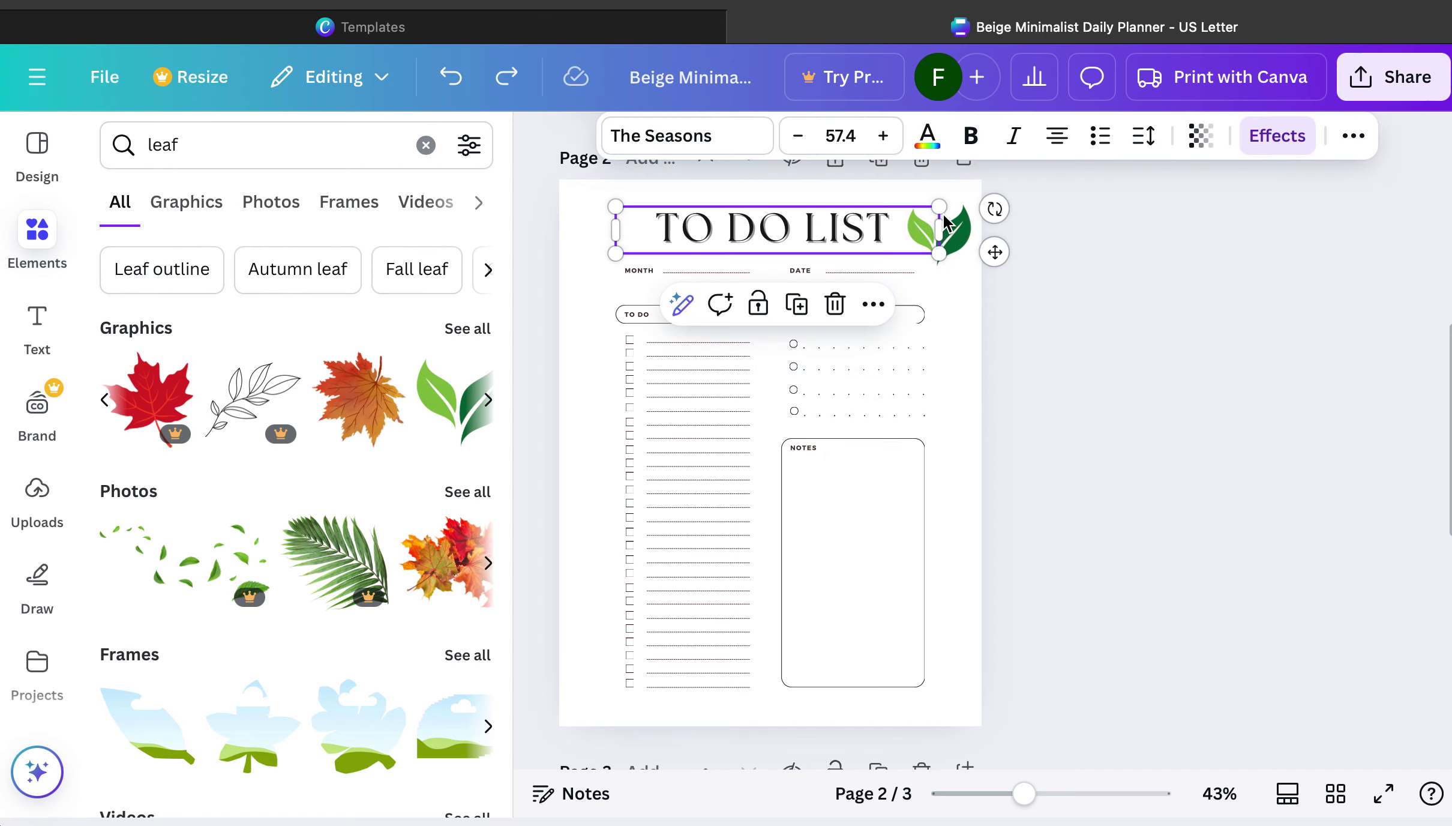
{"action": "left_click", "coordinate": [965, 222]}
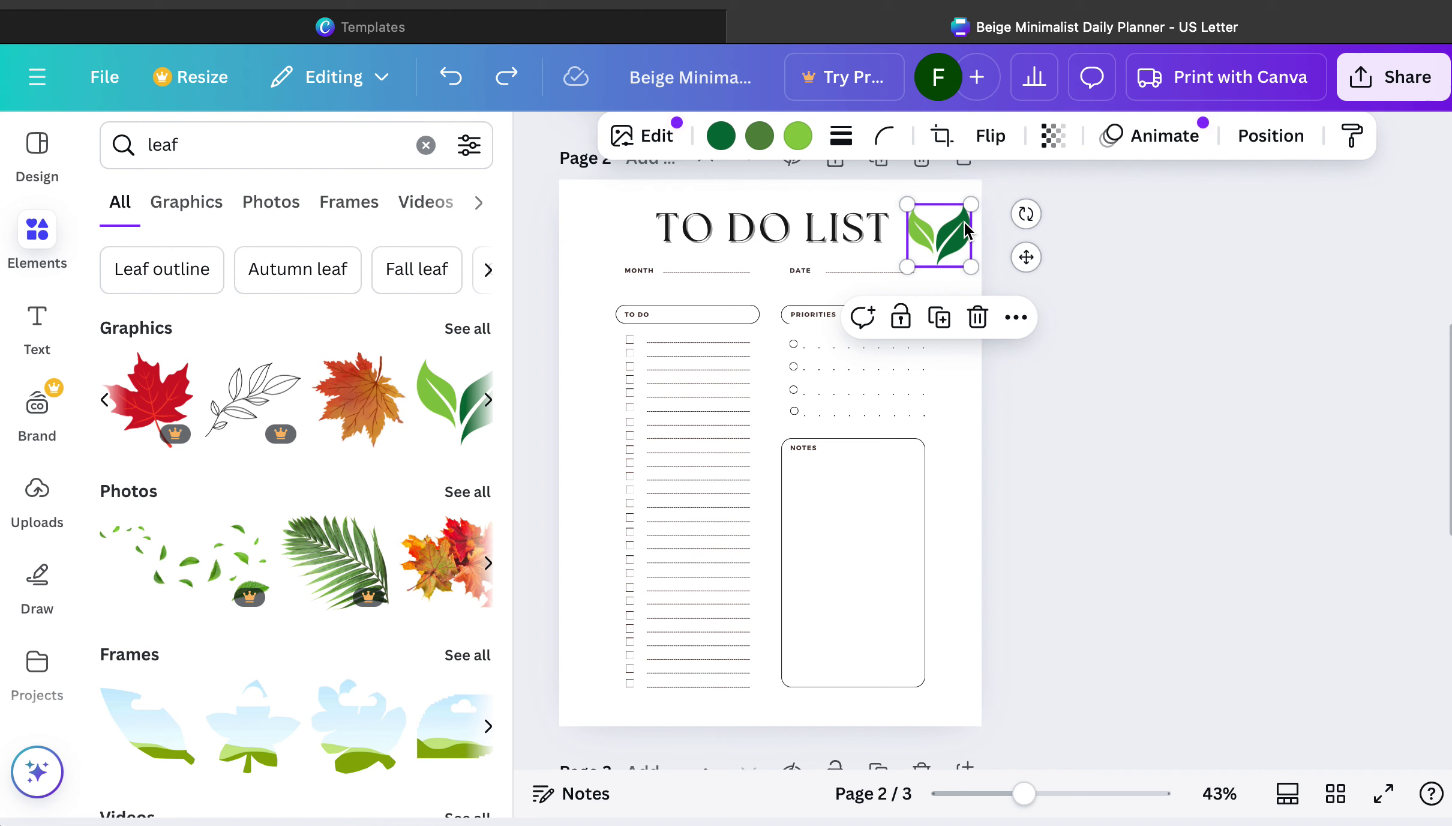
{"action": "left_click", "coordinate": [603, 227]}
{"action": "key", "text": "Tab"}
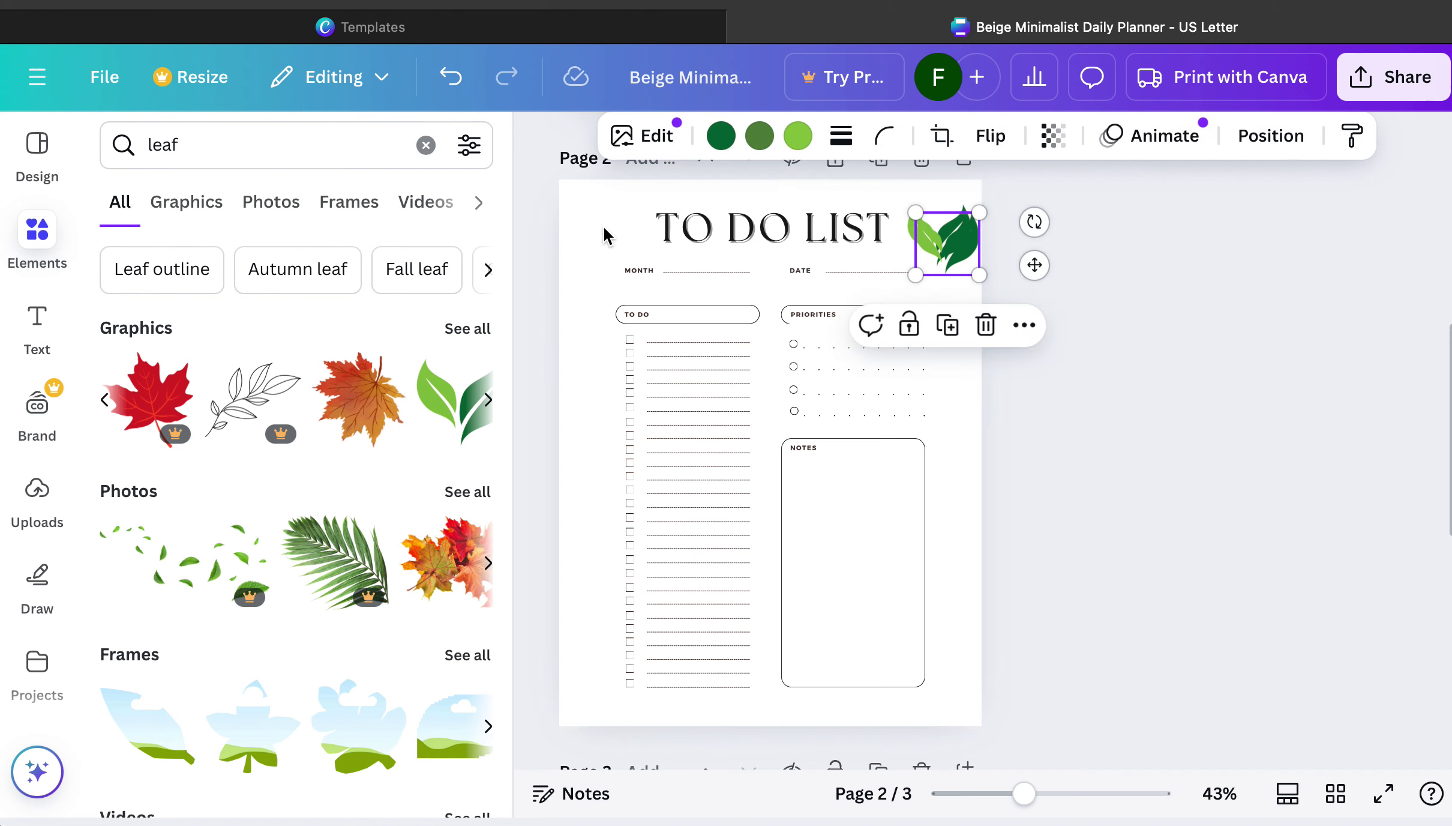
{"action": "left_click_drag", "start_coordinate": [965, 273], "coordinate": [570, 225]}
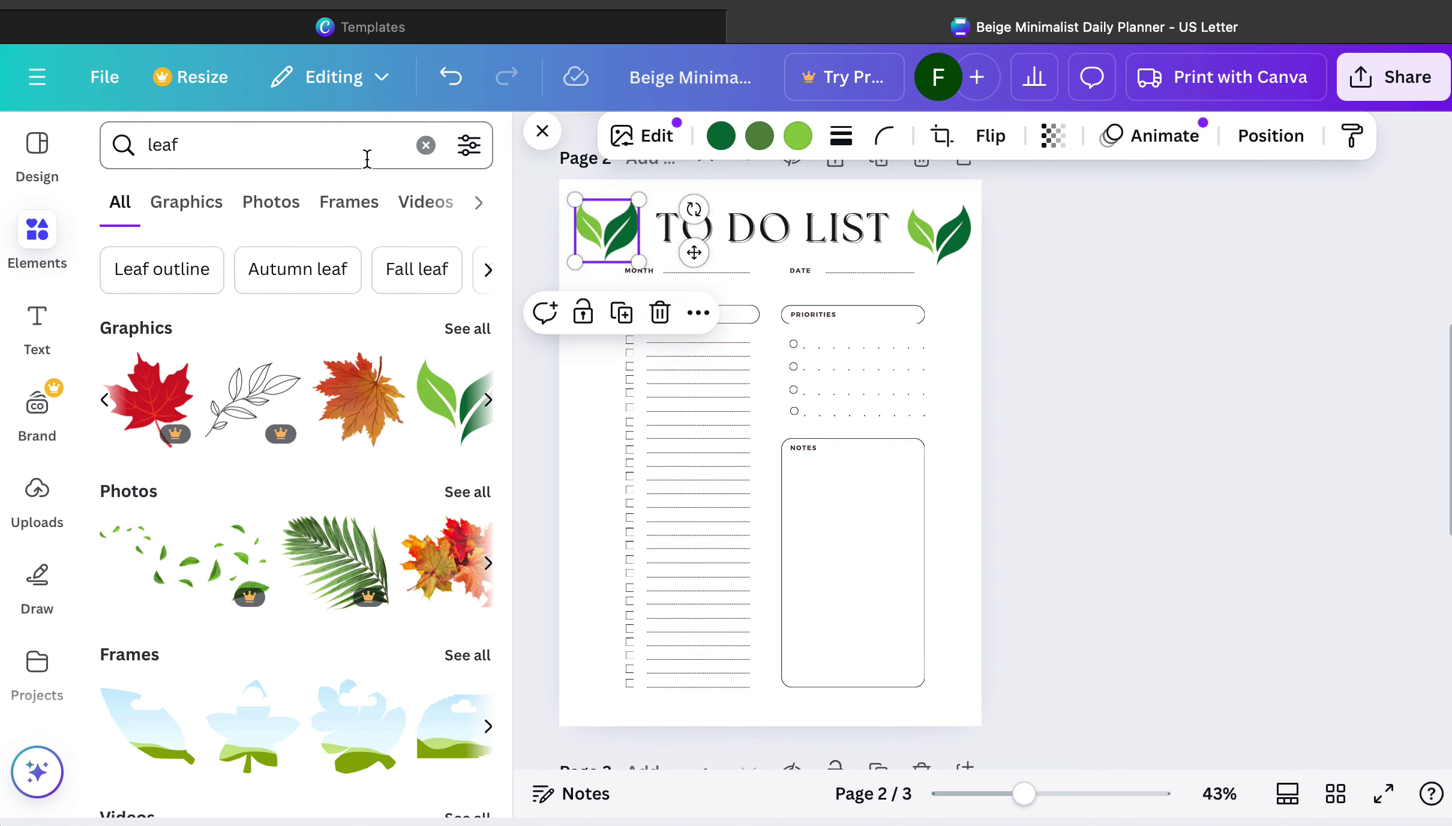
{"action": "left_click", "coordinate": [541, 138]}
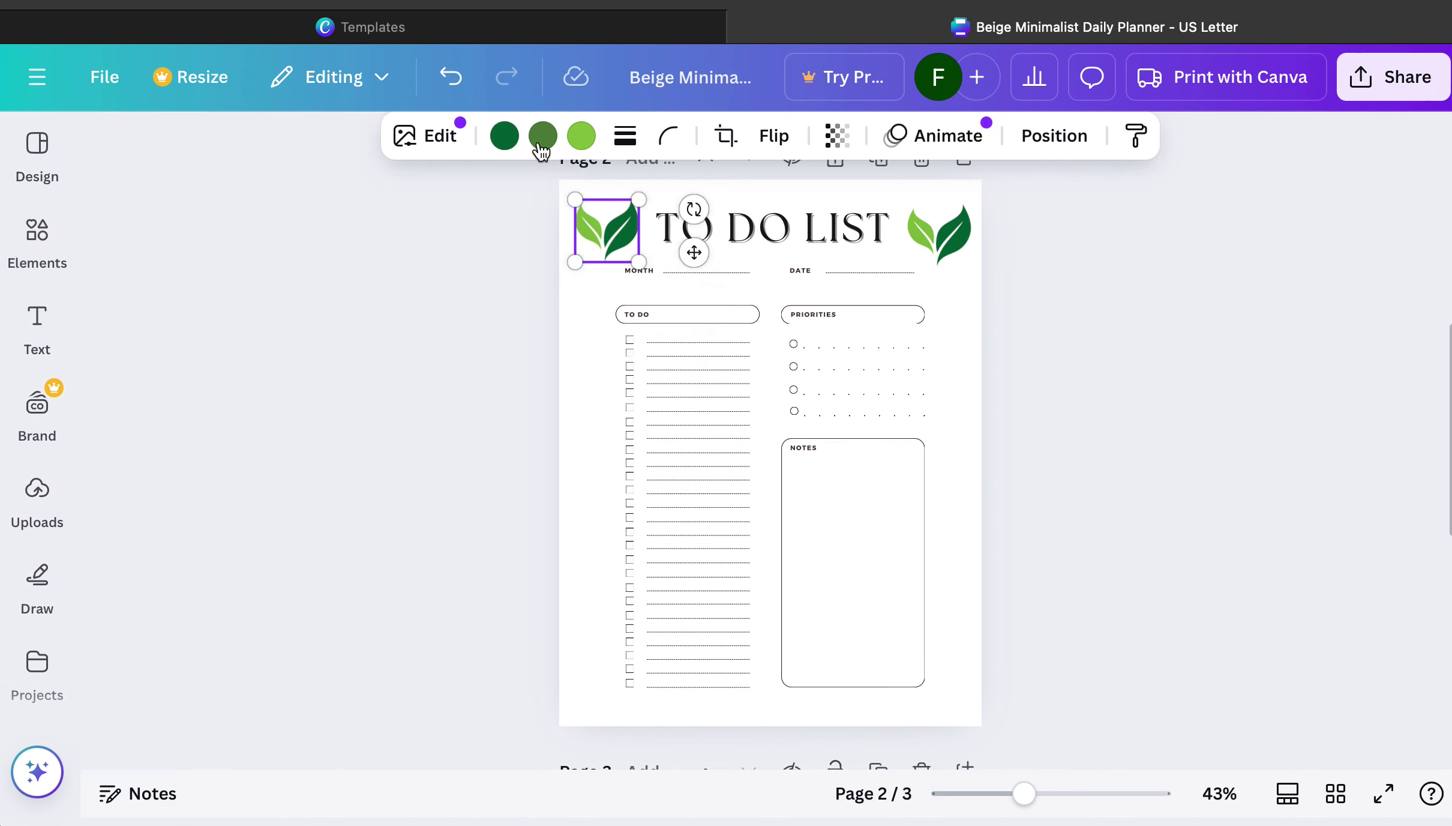
{"action": "left_click", "coordinate": [1109, 641]}
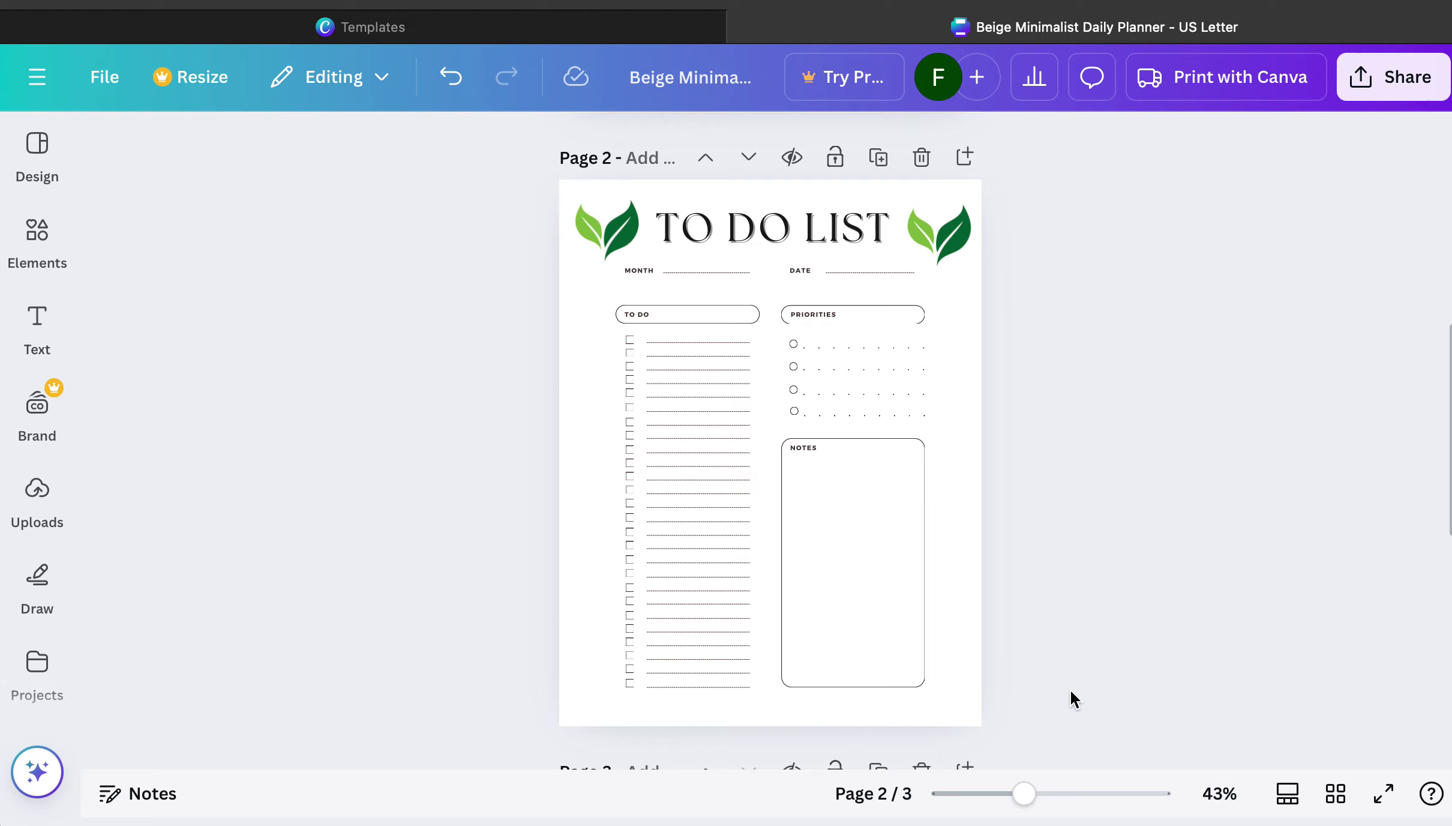
Zoom to 91% and set the Download file type to PDF Standard.
{"action": "left_click", "coordinate": [1066, 794]}
{"action": "scroll", "coordinate": [1025, 645], "scroll_direction": "up", "scroll_amount": 8}
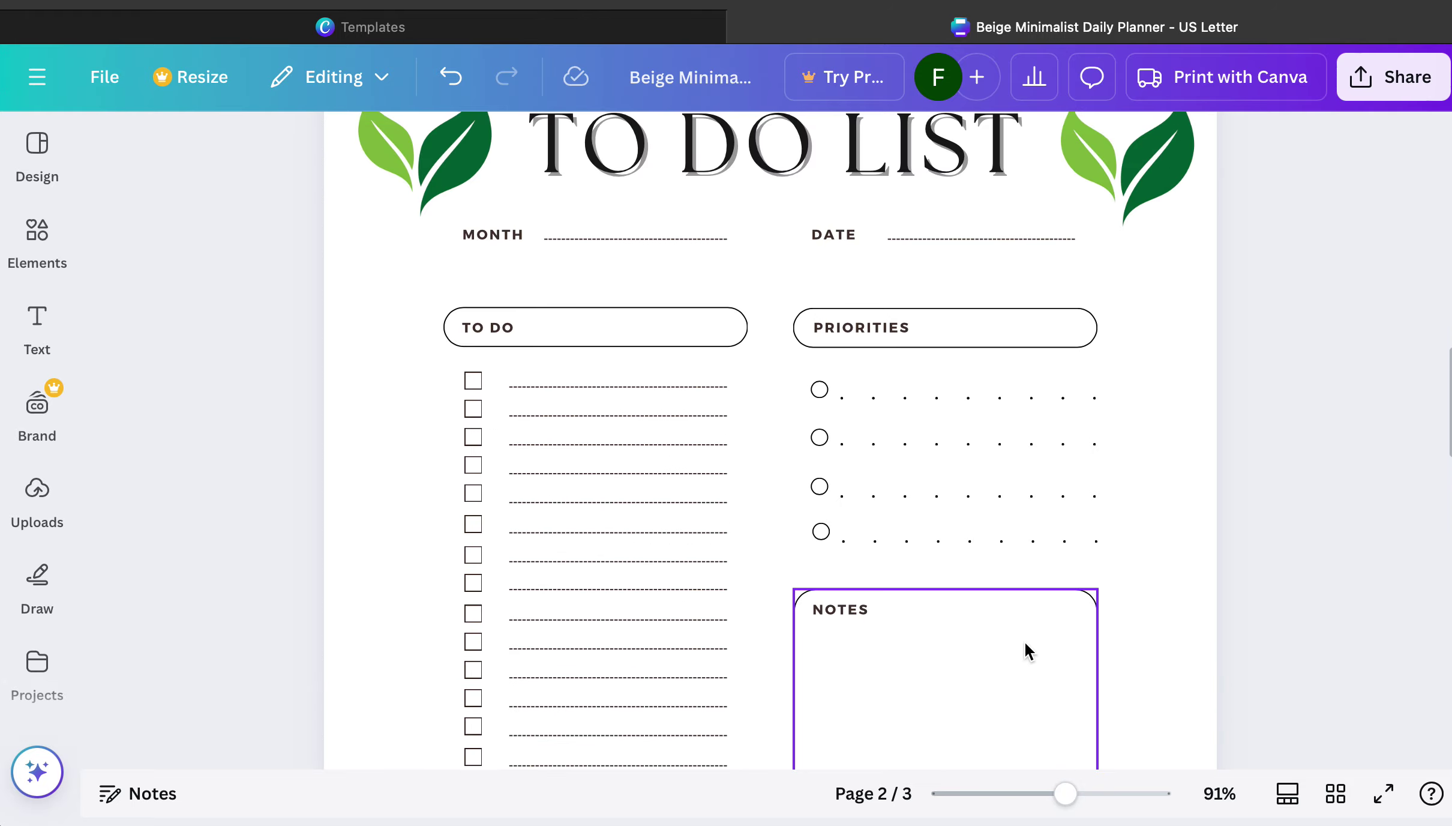
{"action": "scroll", "coordinate": [1024, 642], "scroll_direction": "down", "scroll_amount": 5}
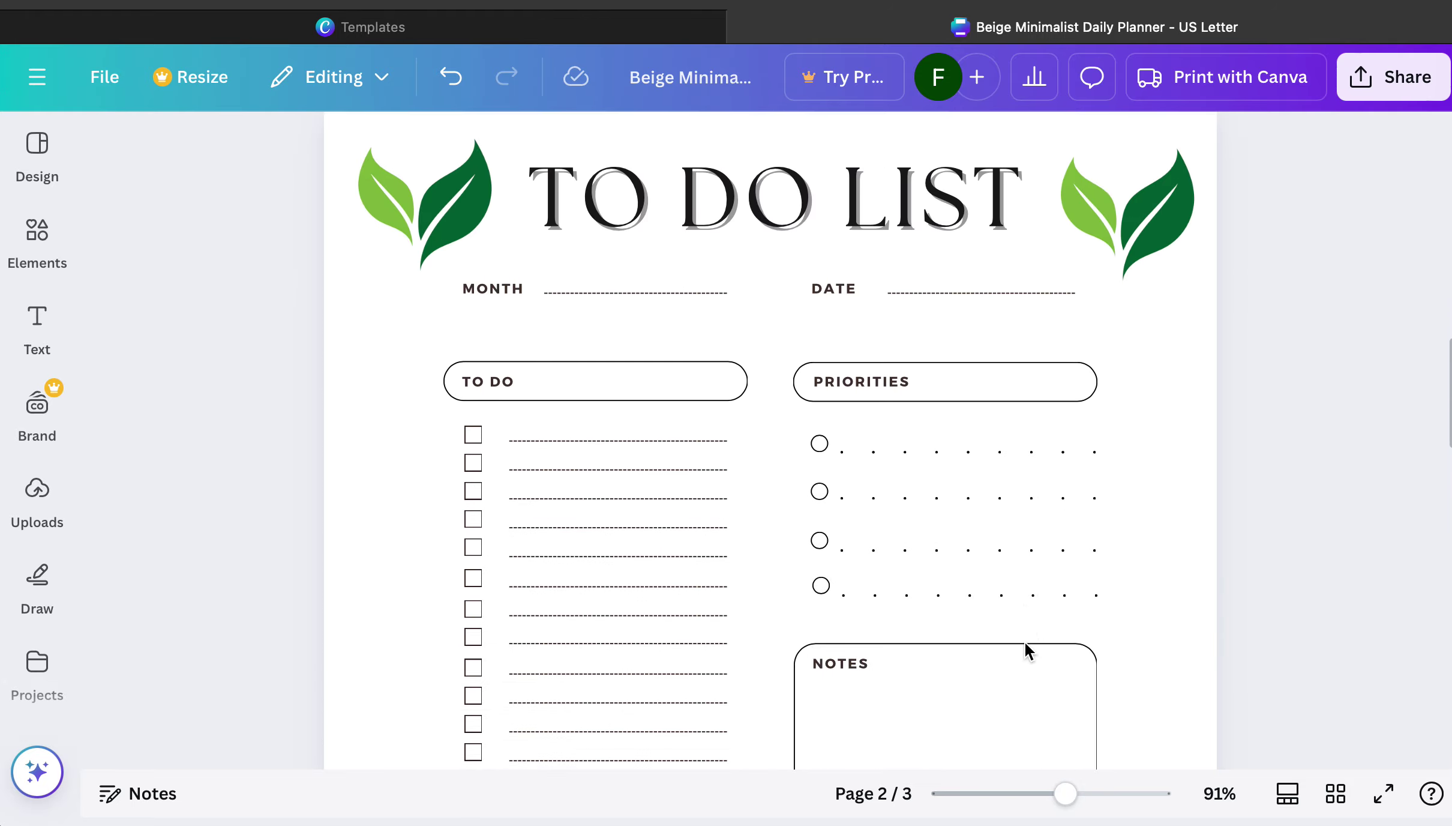
{"action": "left_click", "coordinate": [1392, 90]}
{"action": "left_click", "coordinate": [1040, 570]}
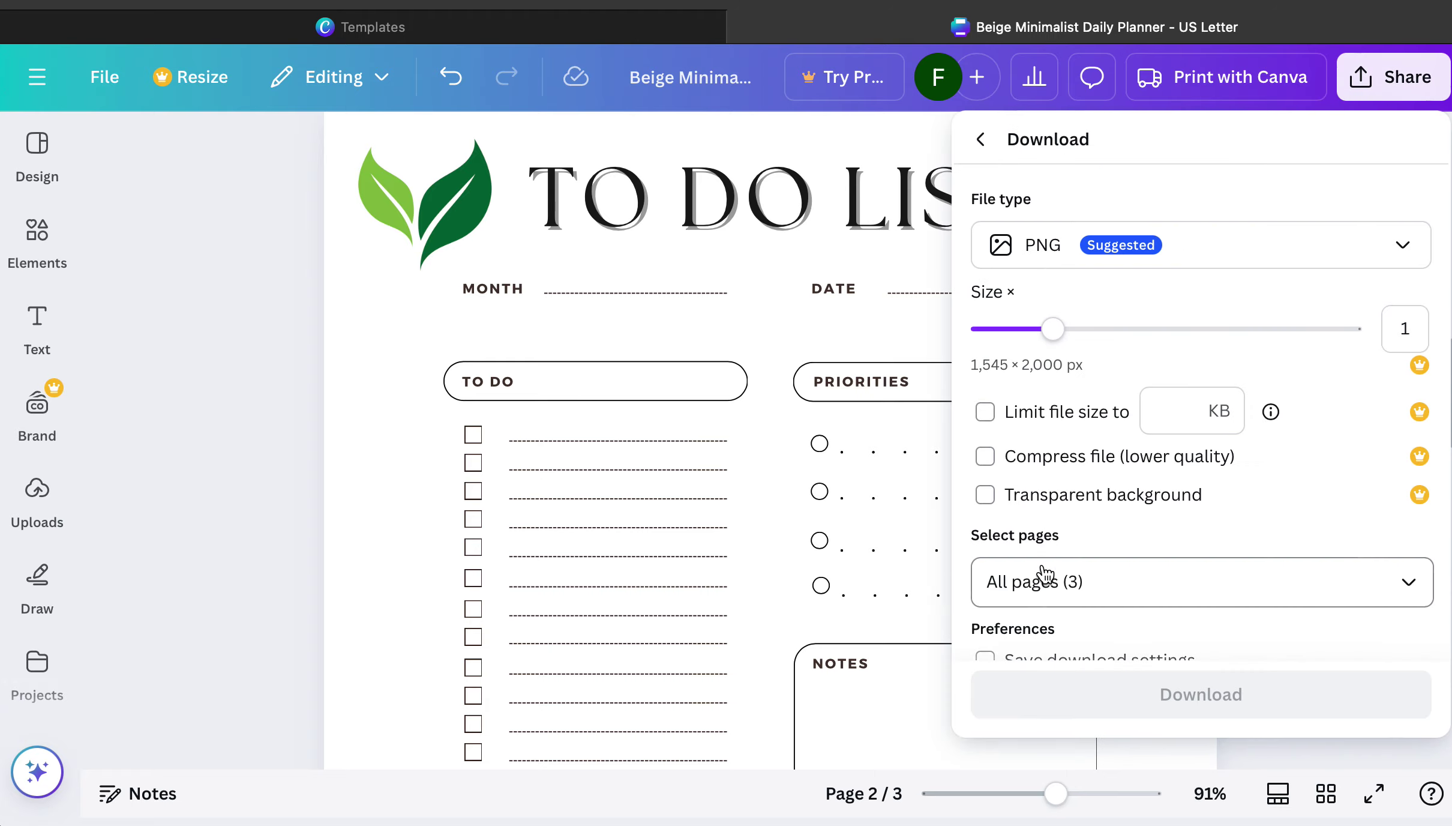
{"action": "left_click", "coordinate": [1148, 252]}
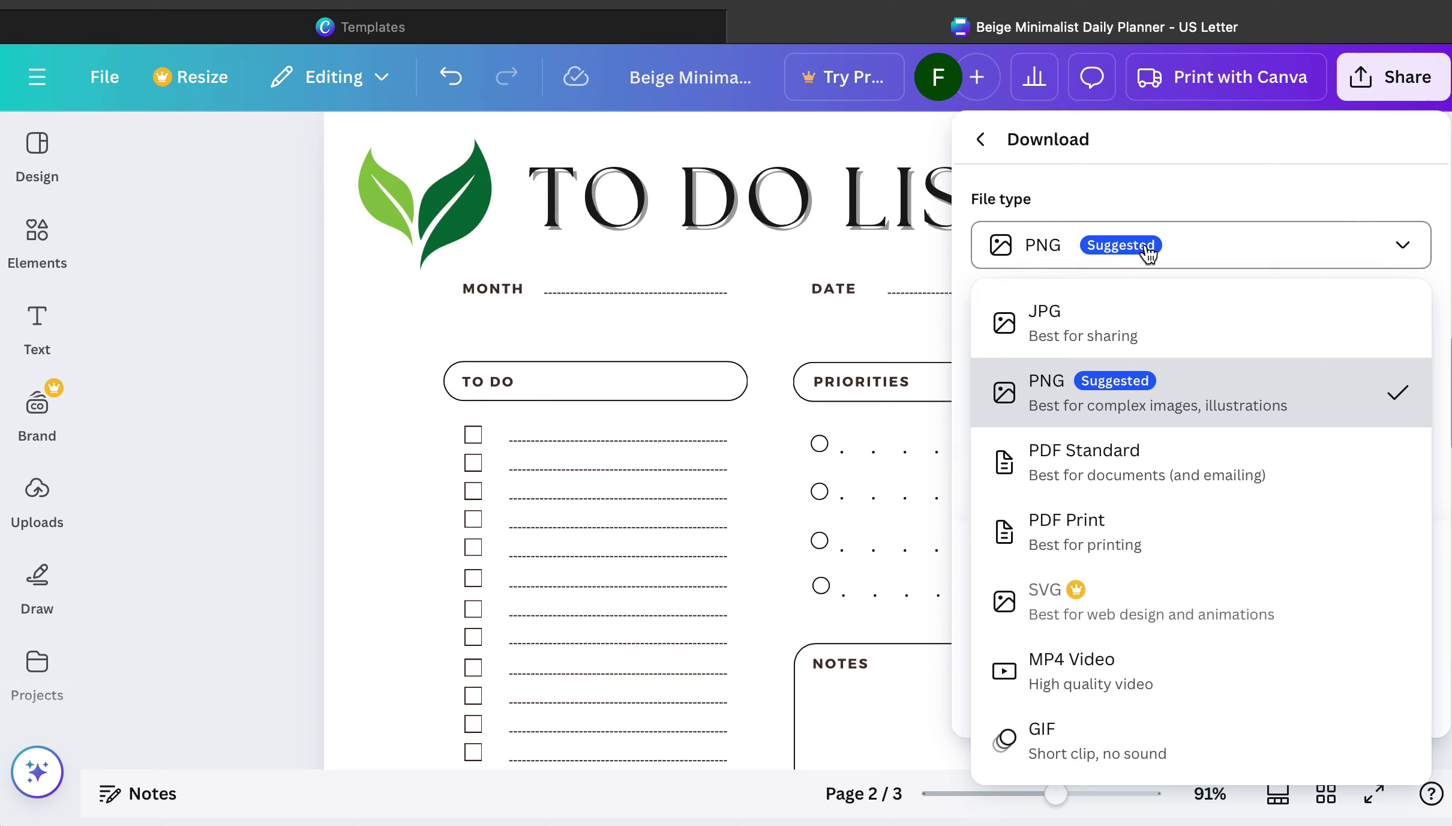
{"action": "left_click", "coordinate": [1140, 489]}
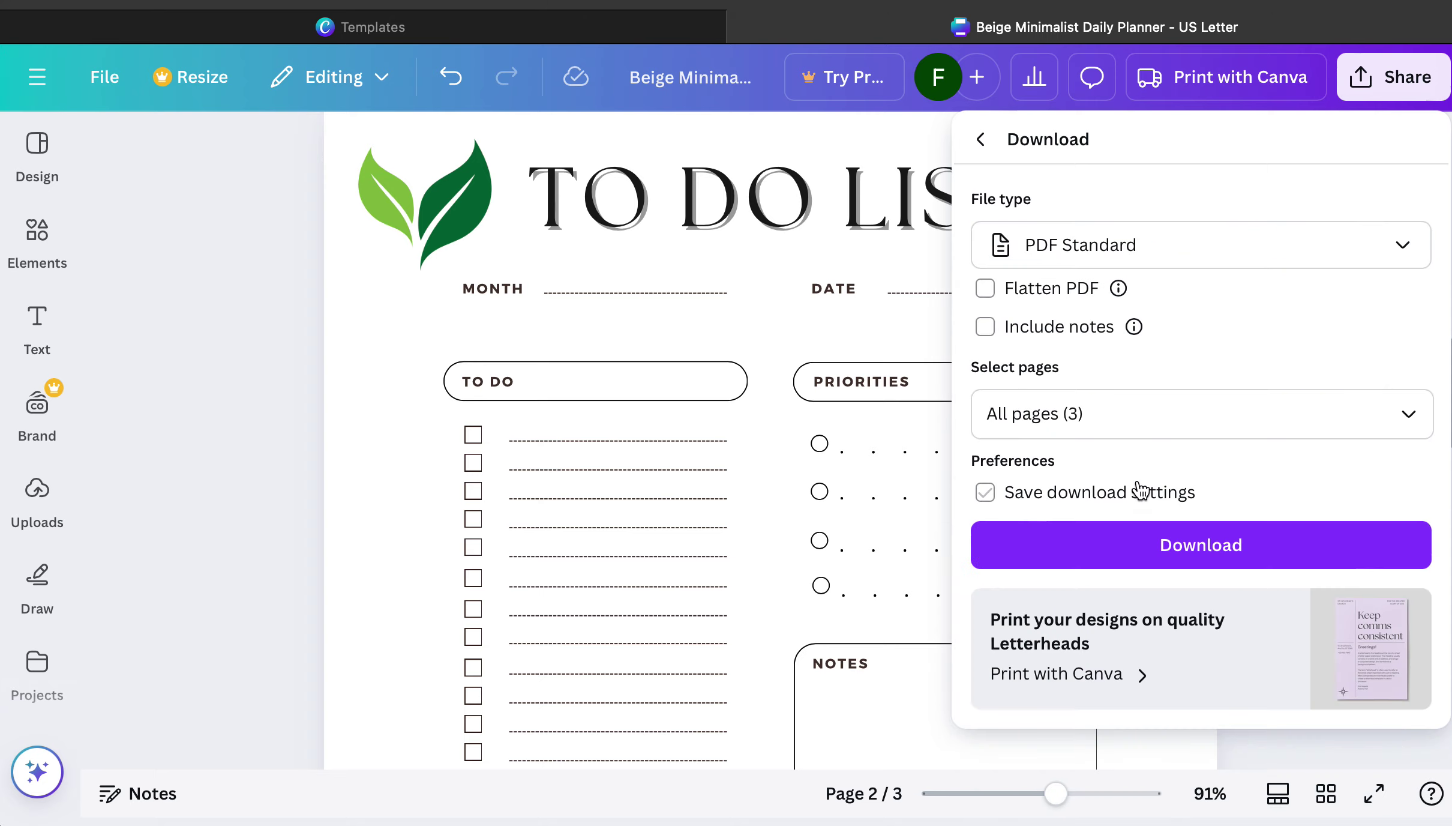
{"action": "left_click", "coordinate": [1169, 249]}
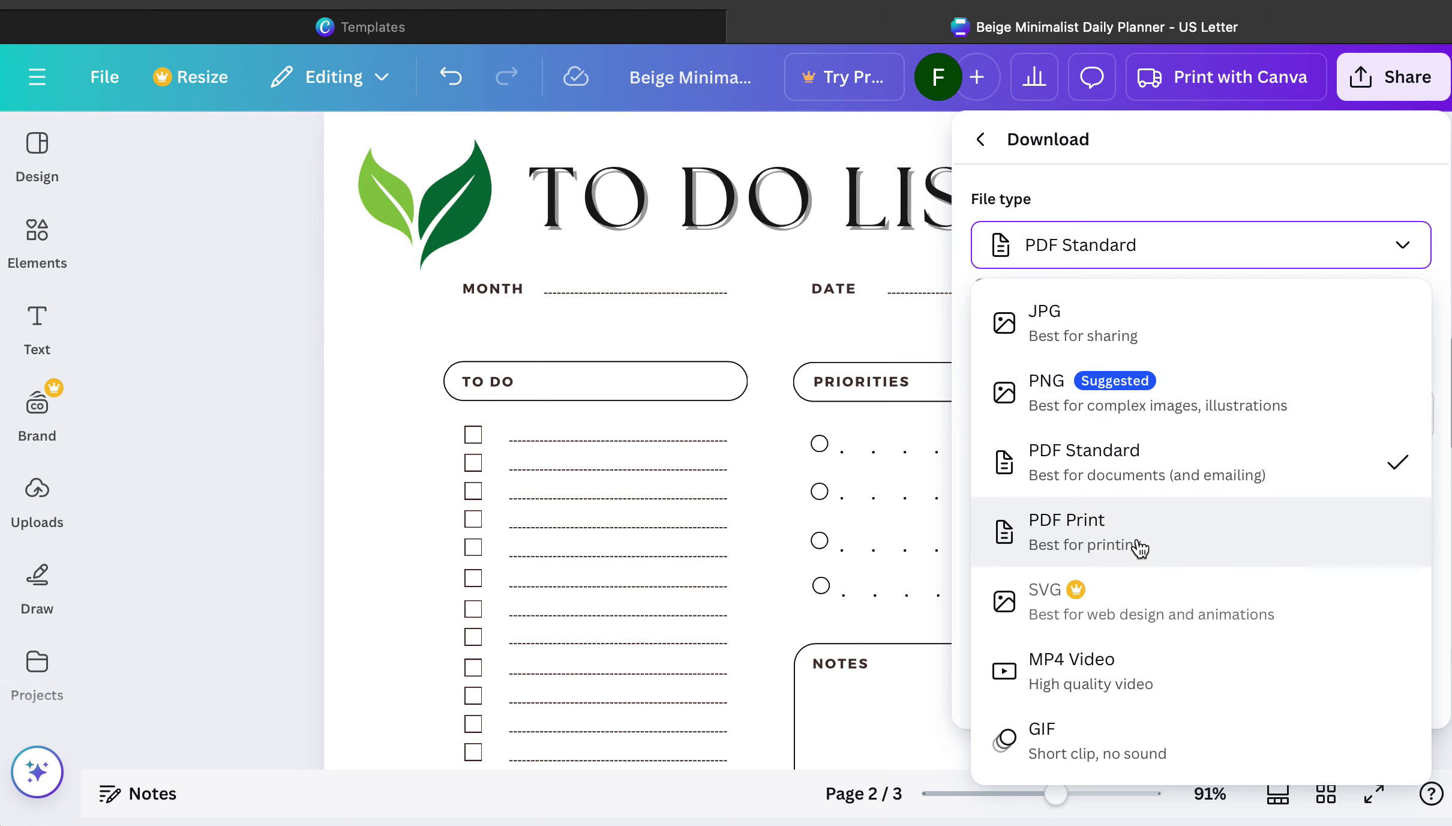
{"action": "left_click", "coordinate": [1156, 495]}
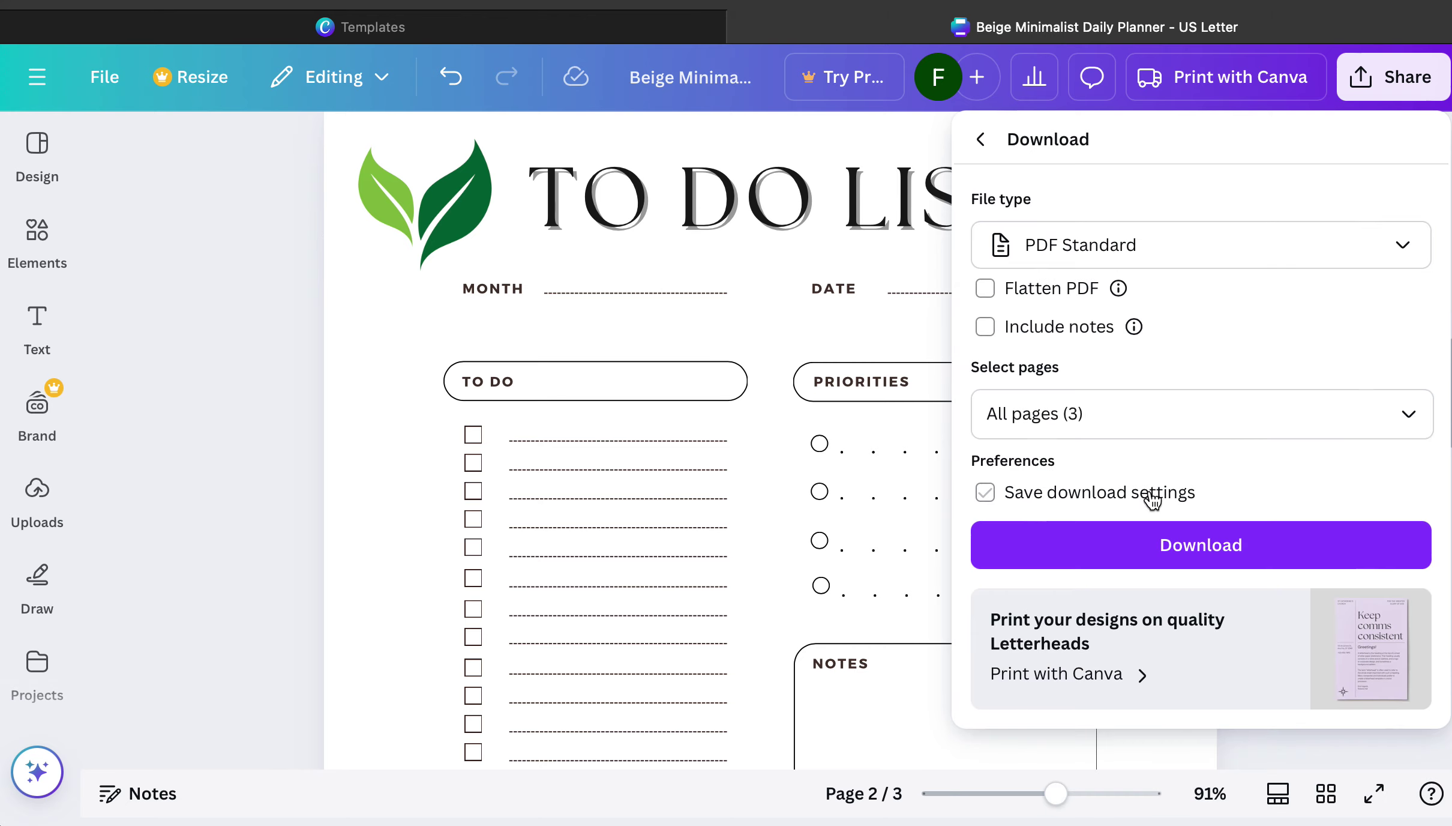
Select only Page 2 for export and confirm the selection.
{"action": "left_click", "coordinate": [1124, 412]}
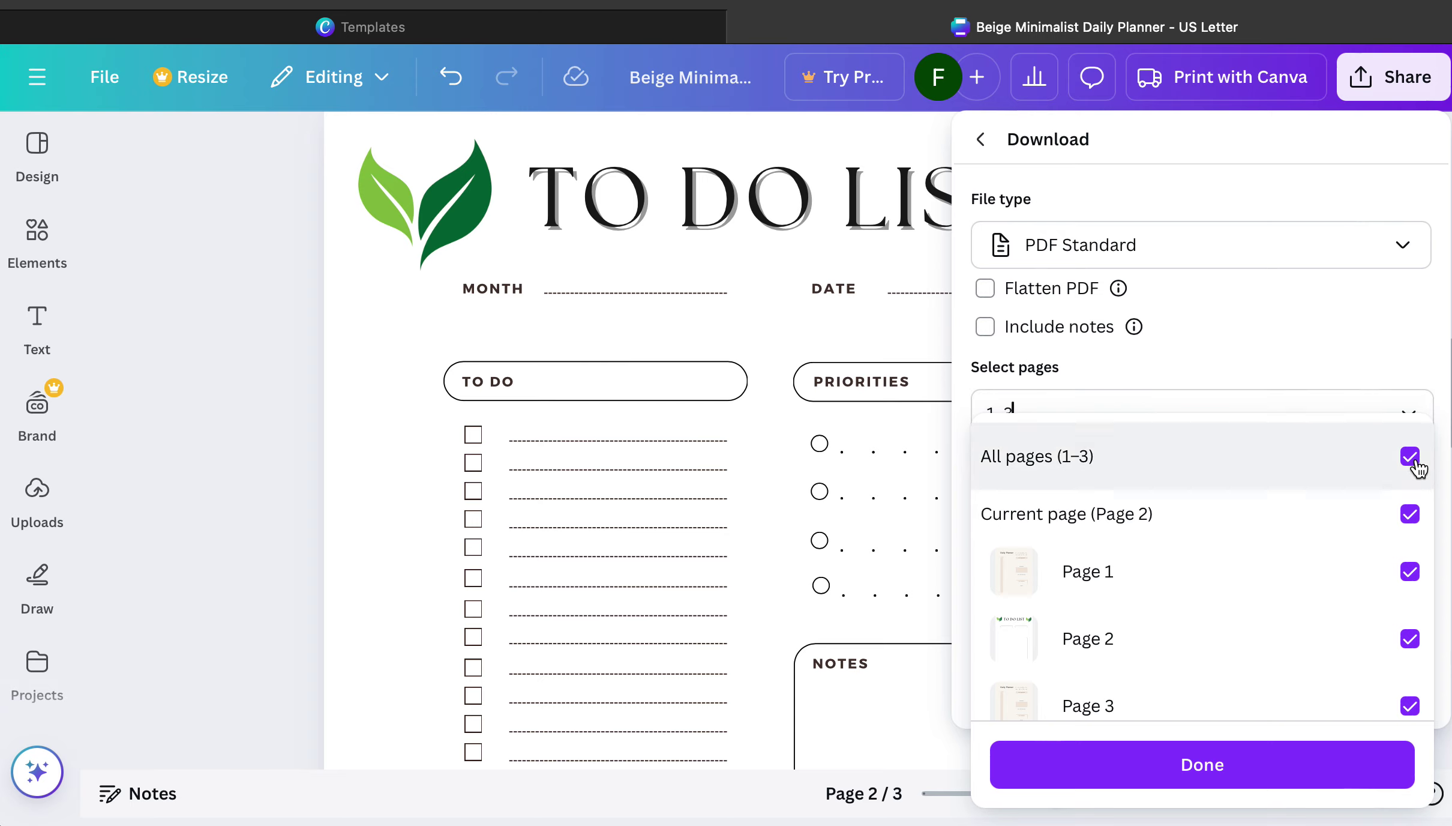
{"action": "left_click", "coordinate": [1410, 458]}
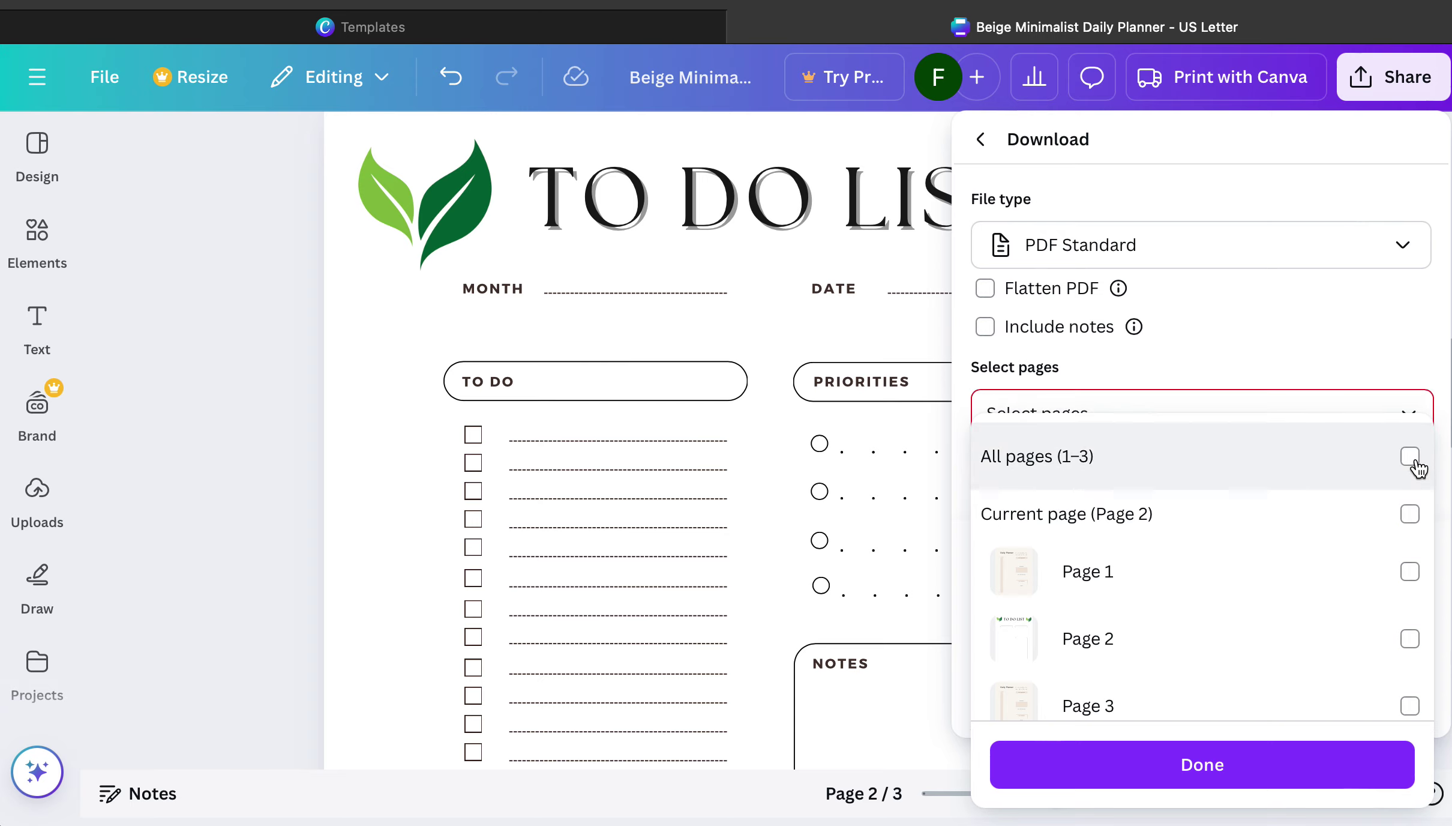
{"action": "left_click", "coordinate": [1411, 641]}
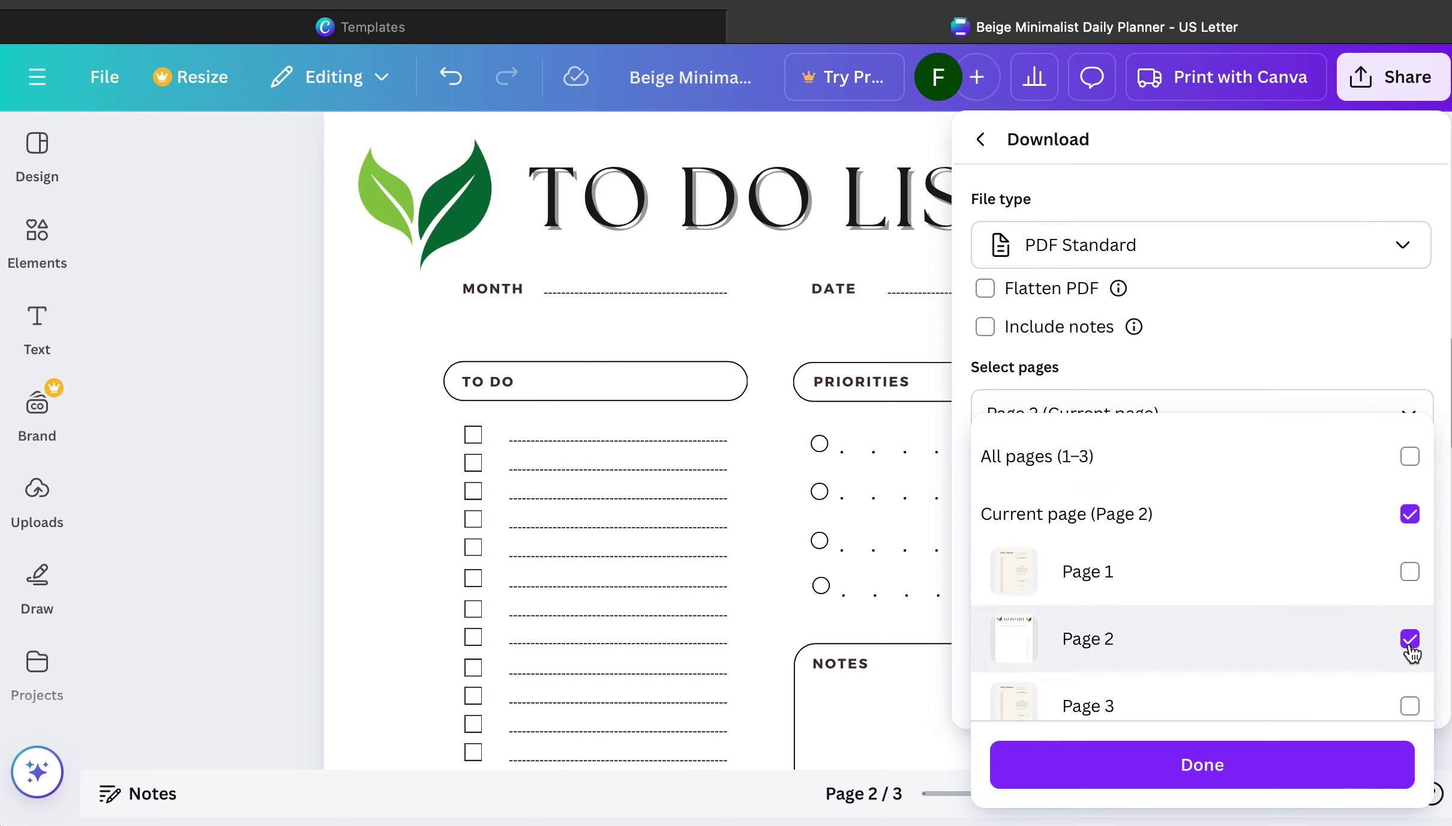
{"action": "left_click", "coordinate": [1264, 751]}
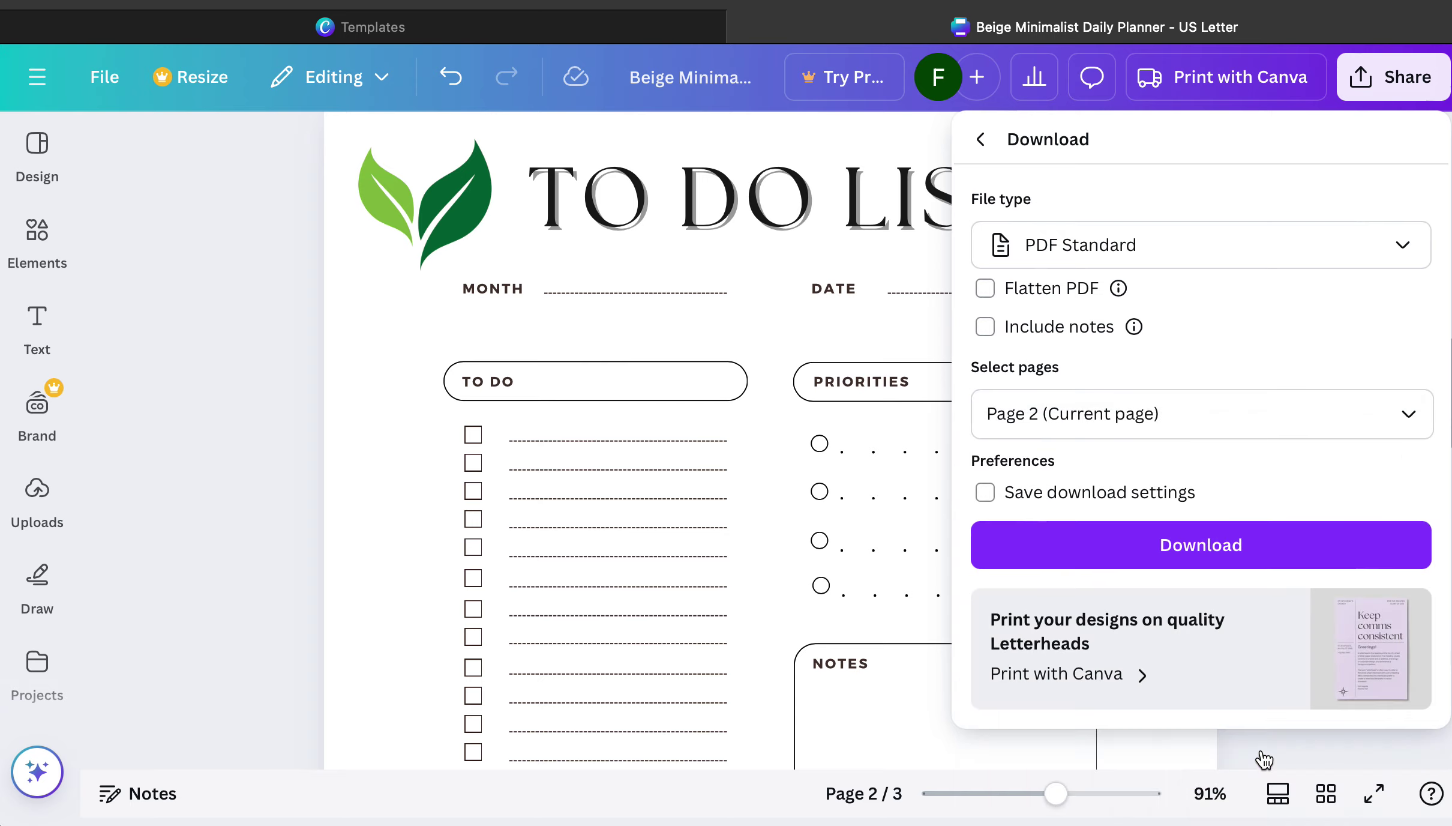
Download page 2 as a PDF Standard file, dismiss the notice, and zoom out to 26%.
{"action": "left_click", "coordinate": [1231, 547]}
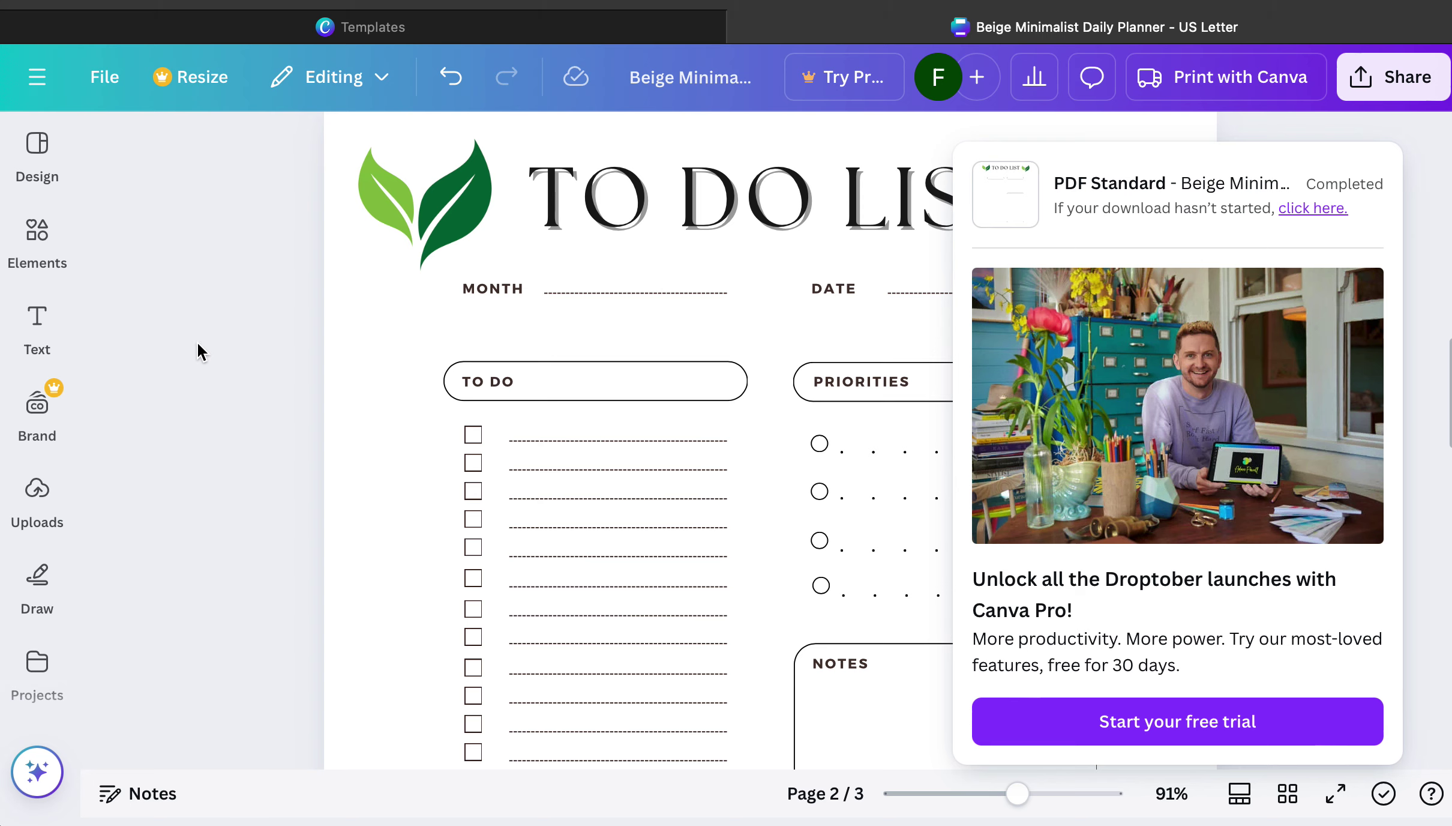
{"action": "left_click", "coordinate": [358, 350]}
{"action": "left_click", "coordinate": [946, 797]}
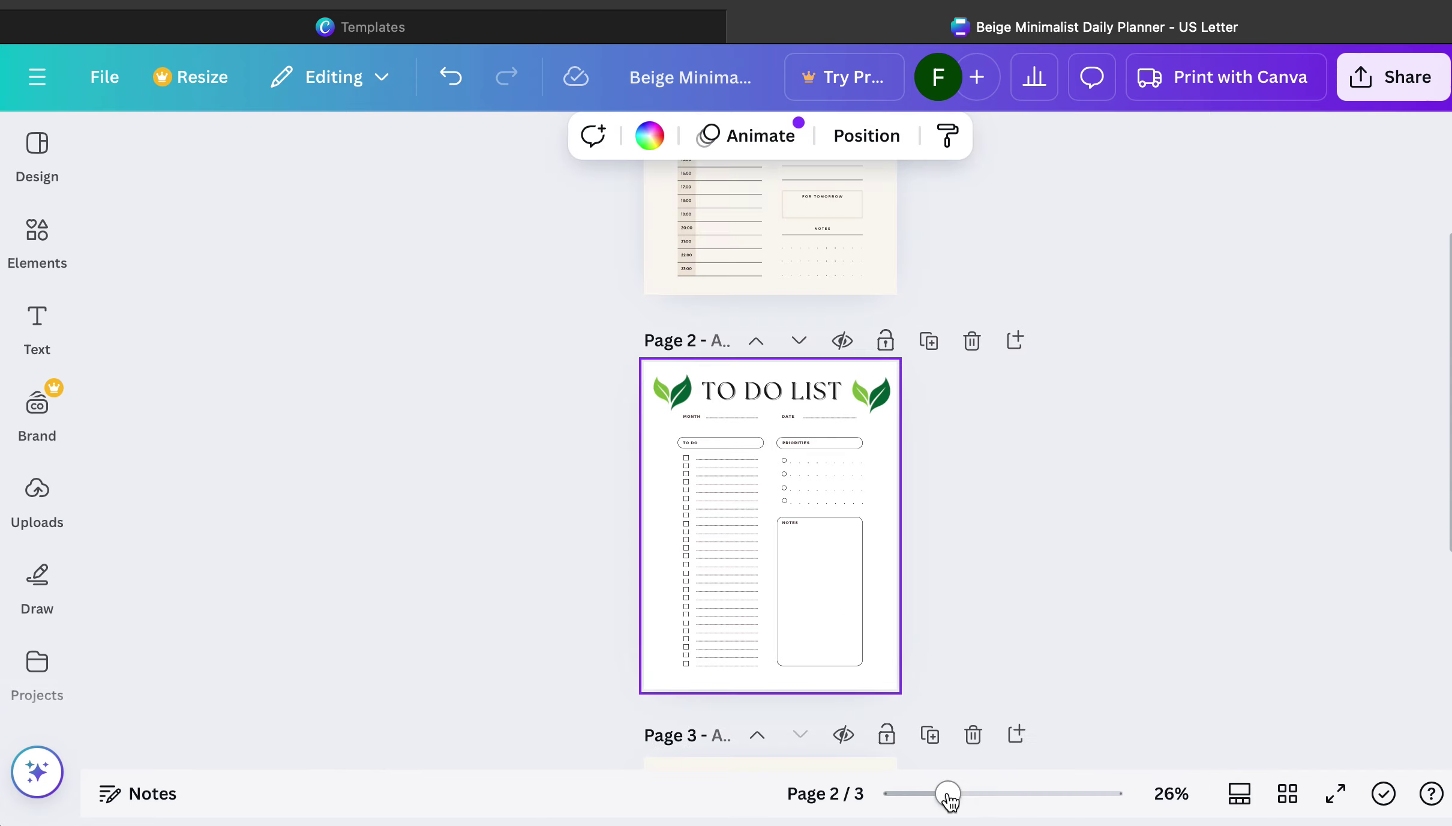
{"action": "scroll", "coordinate": [1144, 396], "scroll_direction": "up", "scroll_amount": 4}
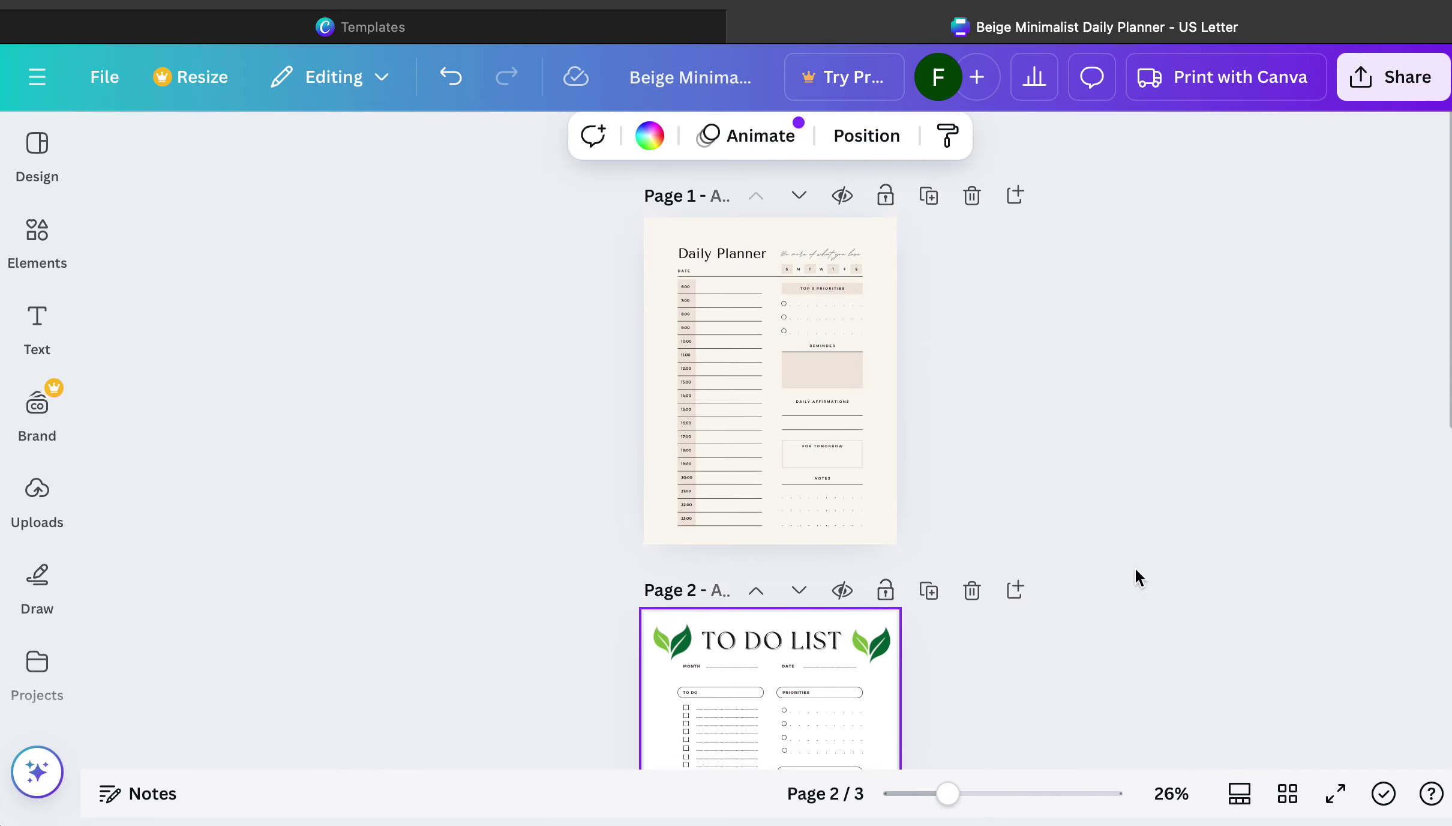